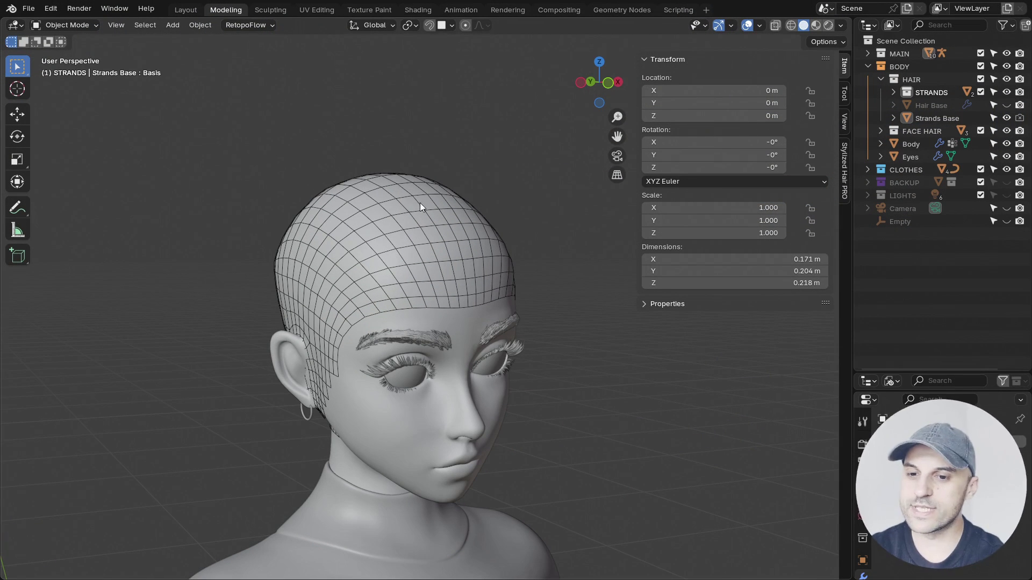
Step: Select the Strands Base scalp mesh and begin adding a Stylized Hair PRO strand to it
left_click(385, 201)
left_click(385, 201)
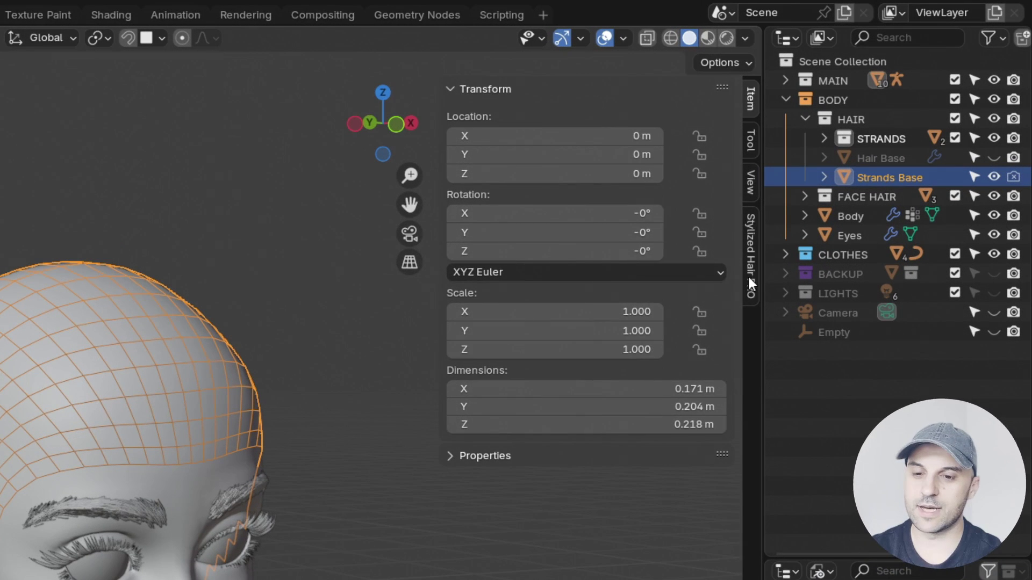
left_click(843, 183)
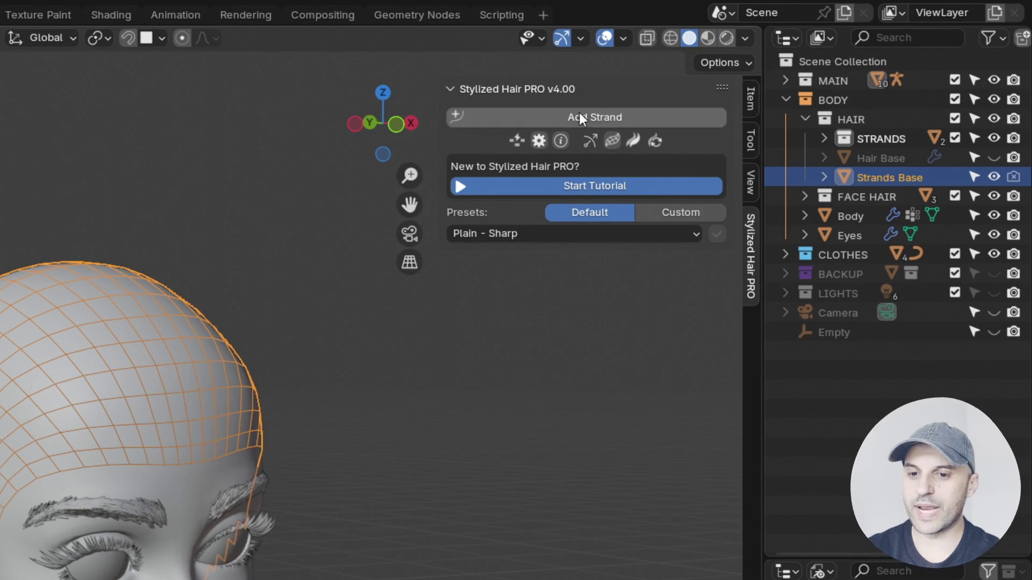
left_click(608, 115)
left_click_drag(608, 86, 391, 369)
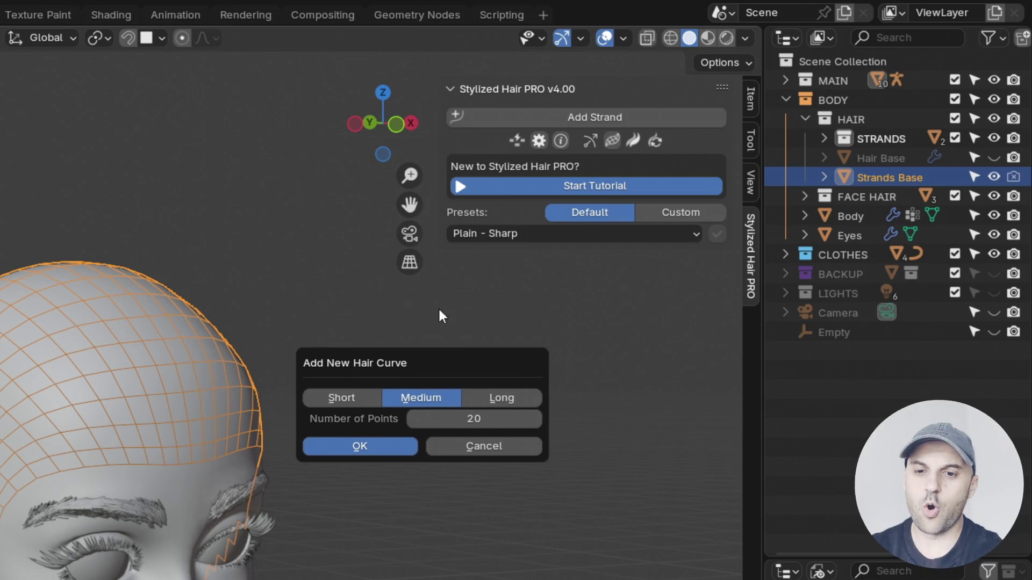
Step: Create a Medium hair curve with 20 points, place one strand on the upper scalp, and return to Object Mode
left_click(358, 404)
left_click(415, 393)
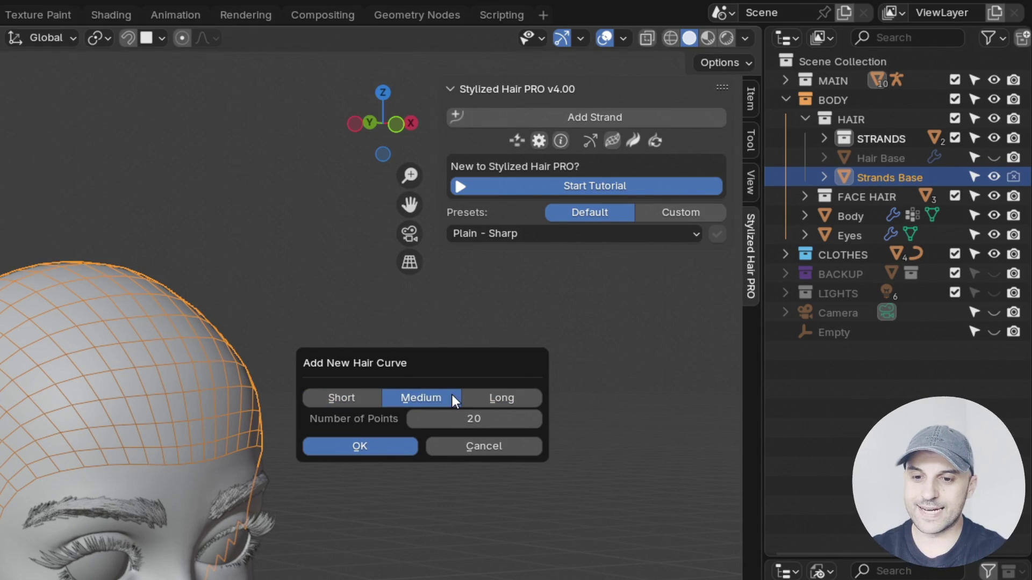
left_click_drag(419, 421, 387, 420)
left_click(416, 422)
left_click(539, 419)
left_click(540, 419)
left_click(539, 418)
left_click(539, 419)
left_click(539, 418)
left_click(539, 419)
left_click(539, 419)
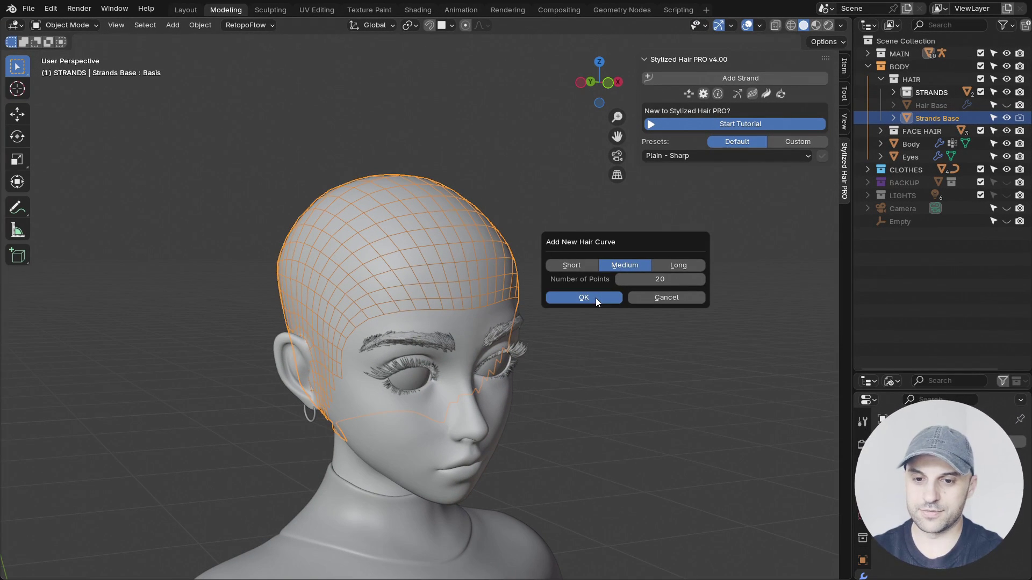
left_click(596, 297)
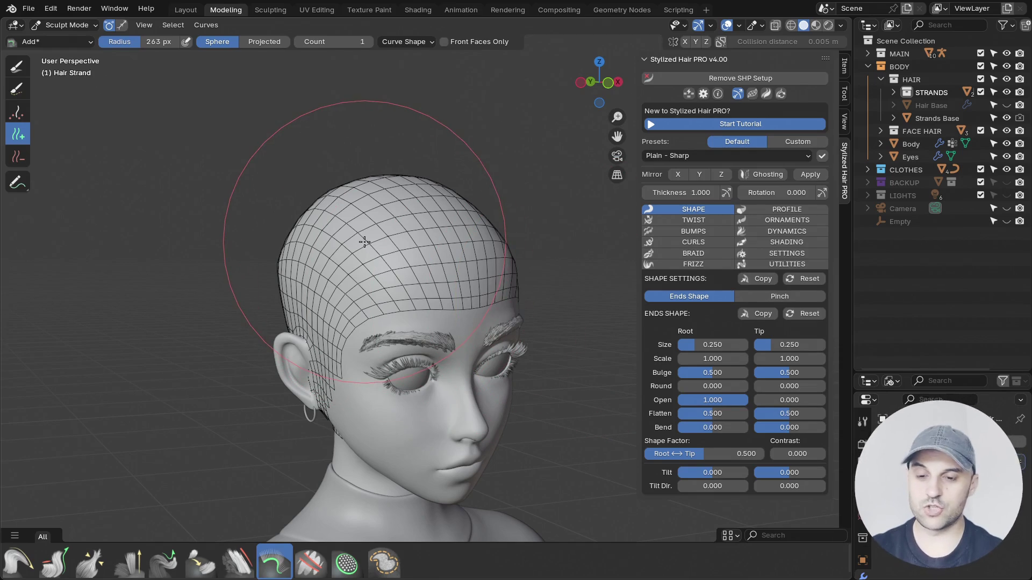
mouse_move(403, 279)
middle_mouse_down()
mouse_move(429, 309)
mouse_move(511, 260)
mouse_move(525, 240)
mouse_move(478, 210)
middle_mouse_up()
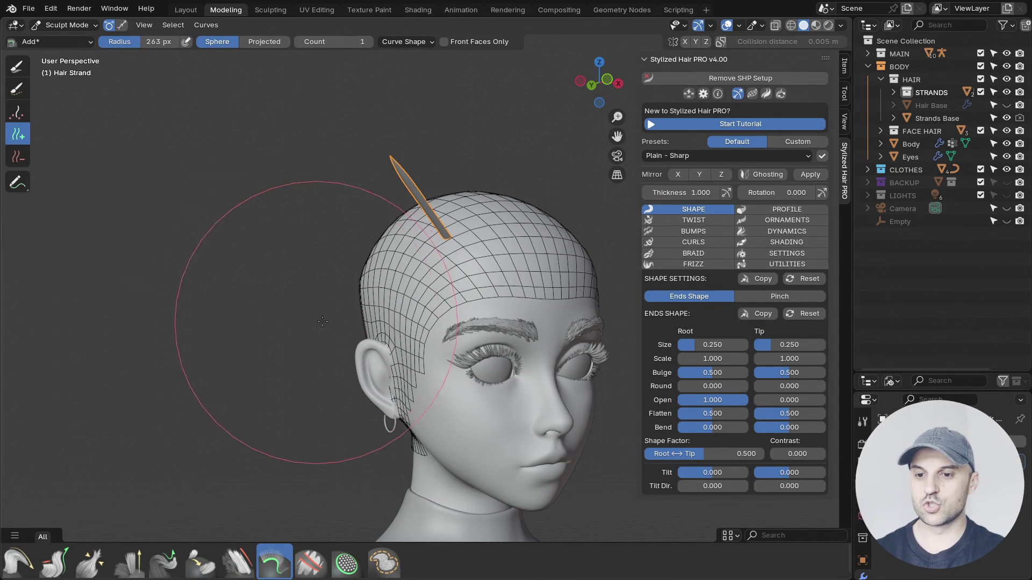
key("ctrl+Tab")
Step: Add a Medium hair strand with 20 points to the large sphere and return to Object Mode
left_click(201, 311)
scroll(265, 322, "down", 8)
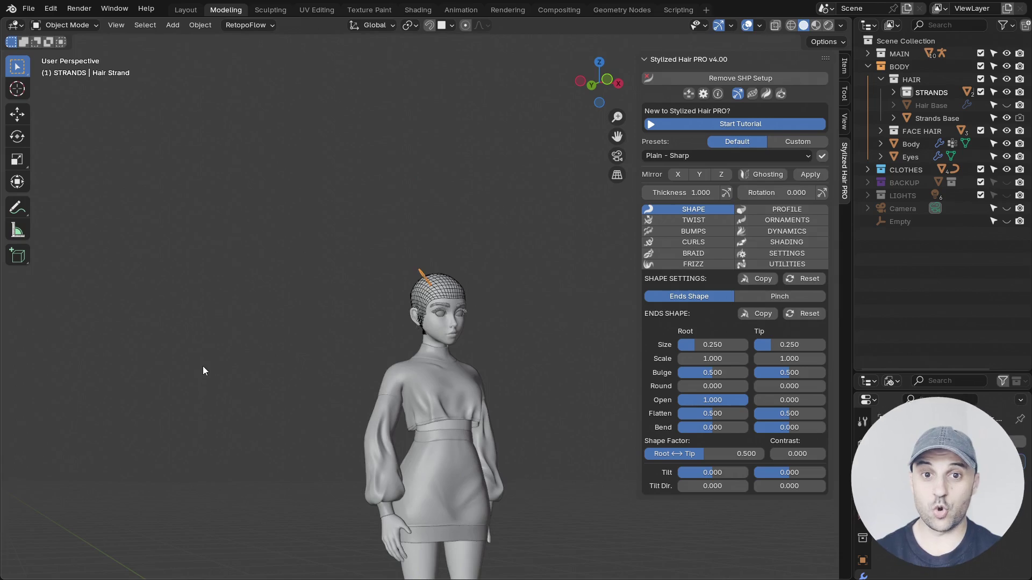
middle_click_drag(202, 366, 668, 219, "shift")
middle_click_drag(506, 243, 484, 290)
left_click_drag(445, 436, 217, 289)
key("KP_Decimal")
key("KP_Decimal")
middle_click_drag(217, 289, 287, 314)
left_click(470, 465)
middle_click_drag(474, 442, 482, 446, "shift")
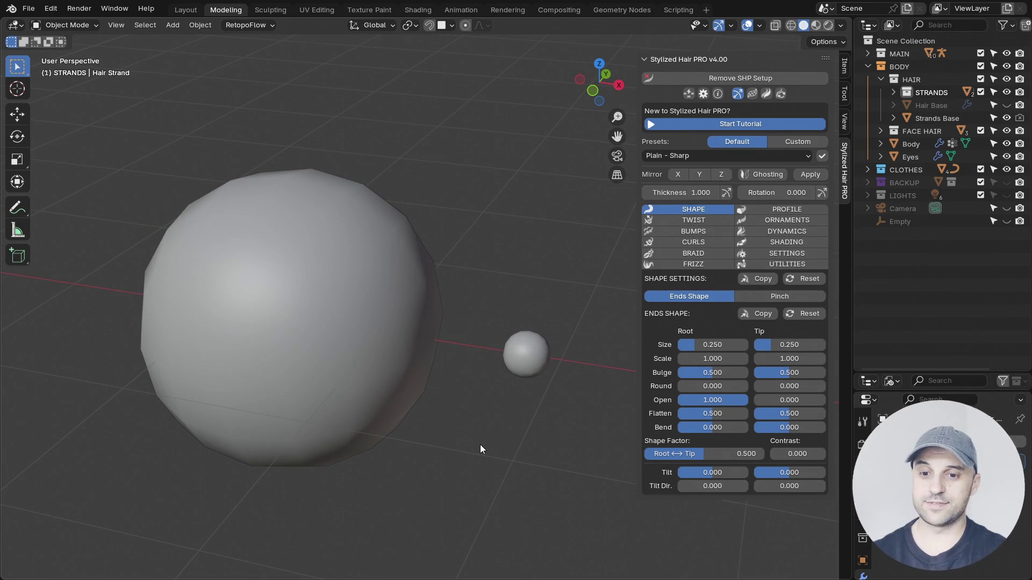
left_click(391, 262)
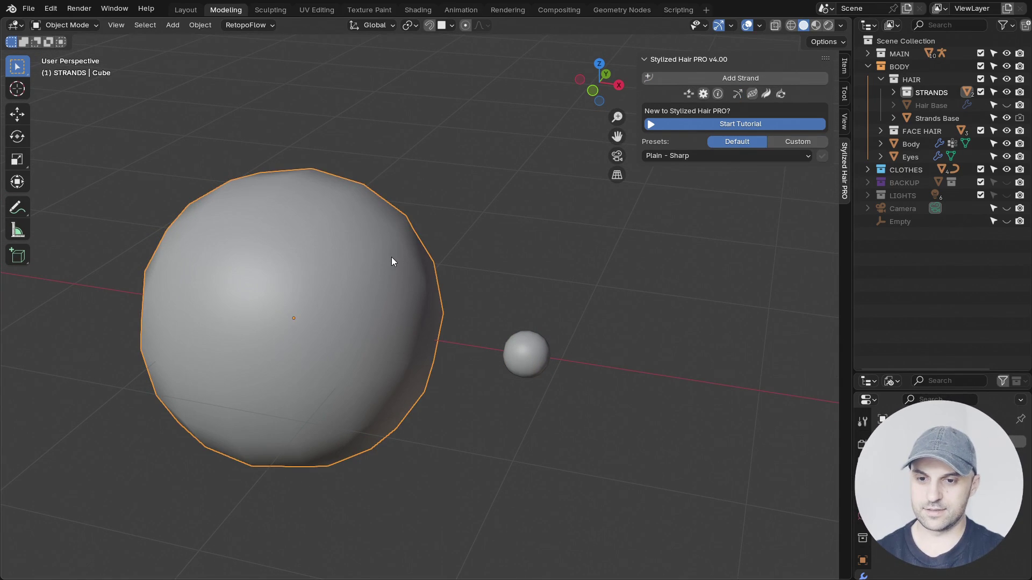
left_click(709, 81)
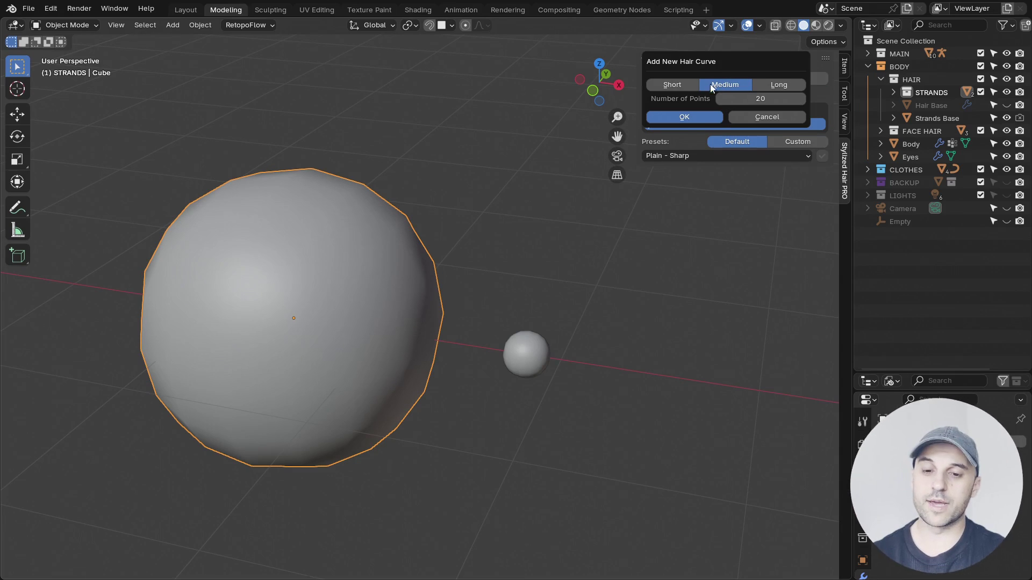
left_click(699, 114)
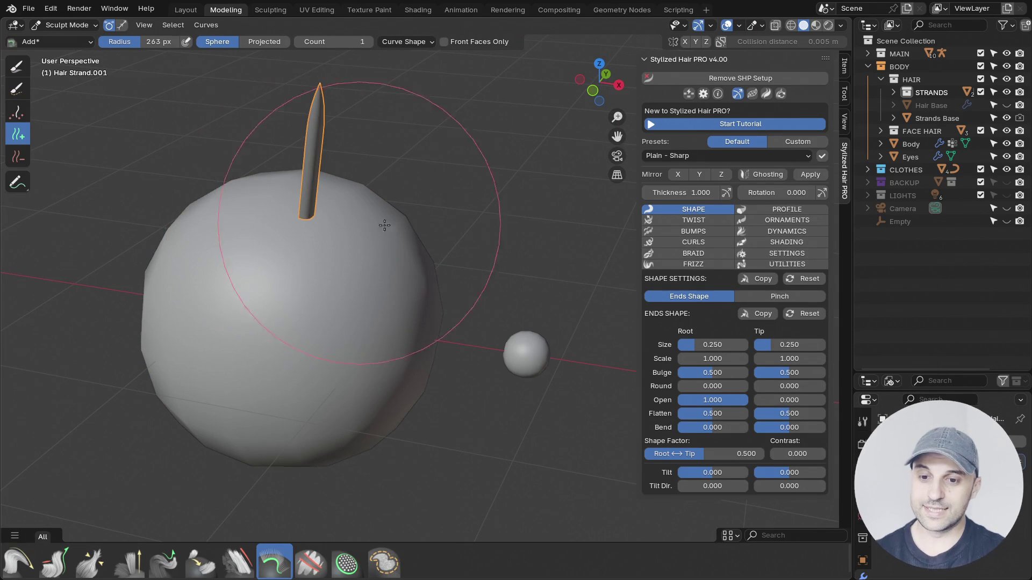
key("ctrl+Tab")
left_click(417, 228)
Step: Add a Medium hair strand with 20 points to the small sphere and return to Object Mode
middle_click_drag(466, 266, 403, 252, "shift")
left_click(462, 336)
left_click(738, 75)
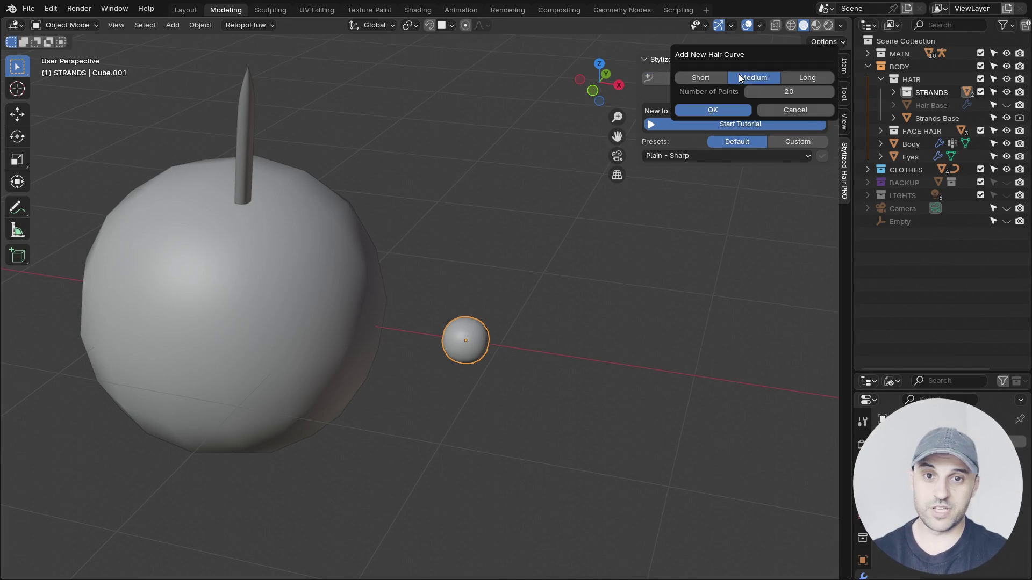
left_click(712, 110)
key("ctrl+Tab")
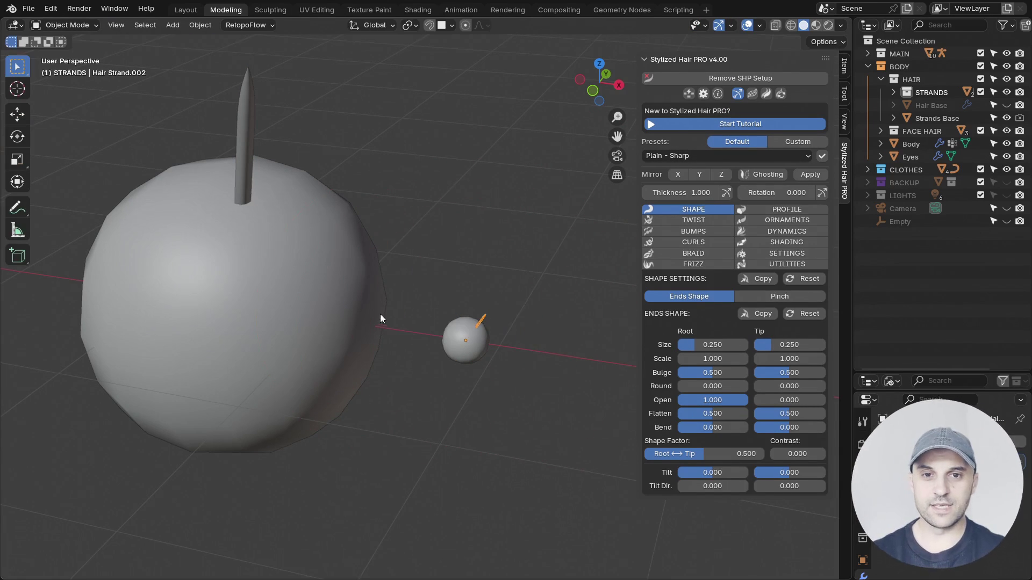
Step: Go back to the character's head and select the hair strand on its scalp
middle_click_drag(380, 317, 293, 221)
left_click(498, 378)
middle_click_drag(539, 411, 495, 324)
middle_click_drag(495, 324, 447, 240, "shift")
middle_click_drag(447, 282, 396, 316, "ctrl")
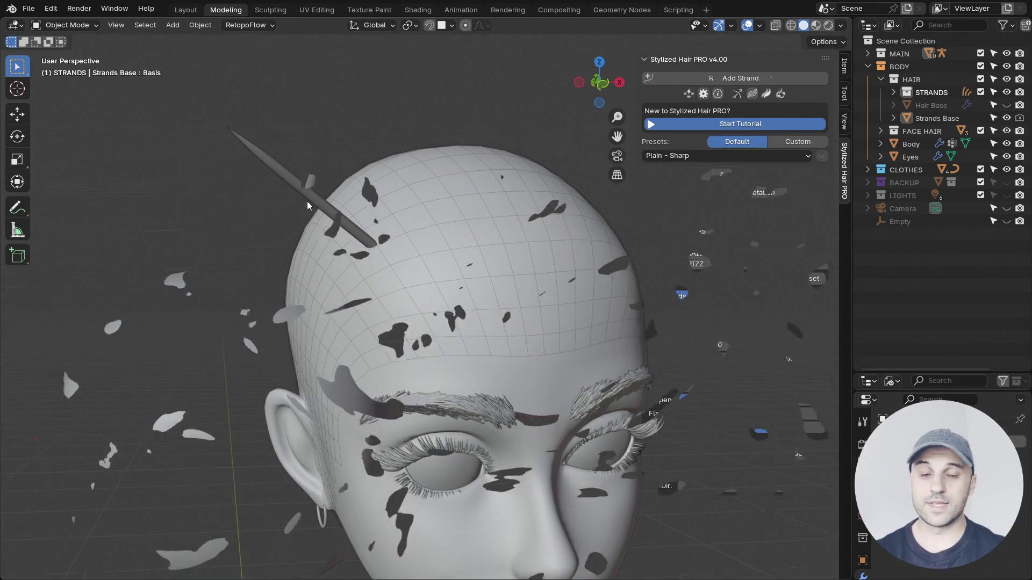
left_click(307, 201)
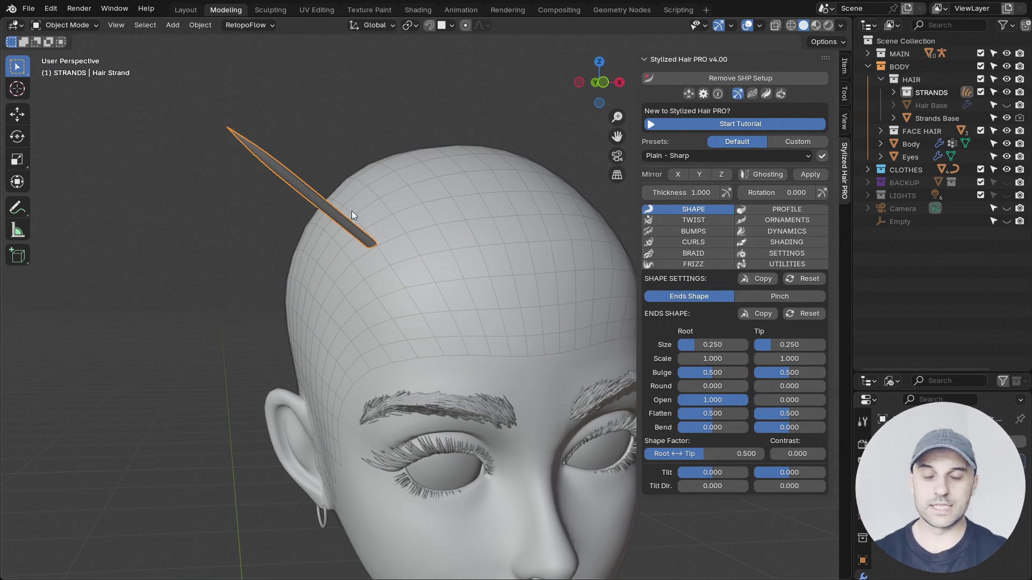
middle_click_drag(383, 223, 485, 235)
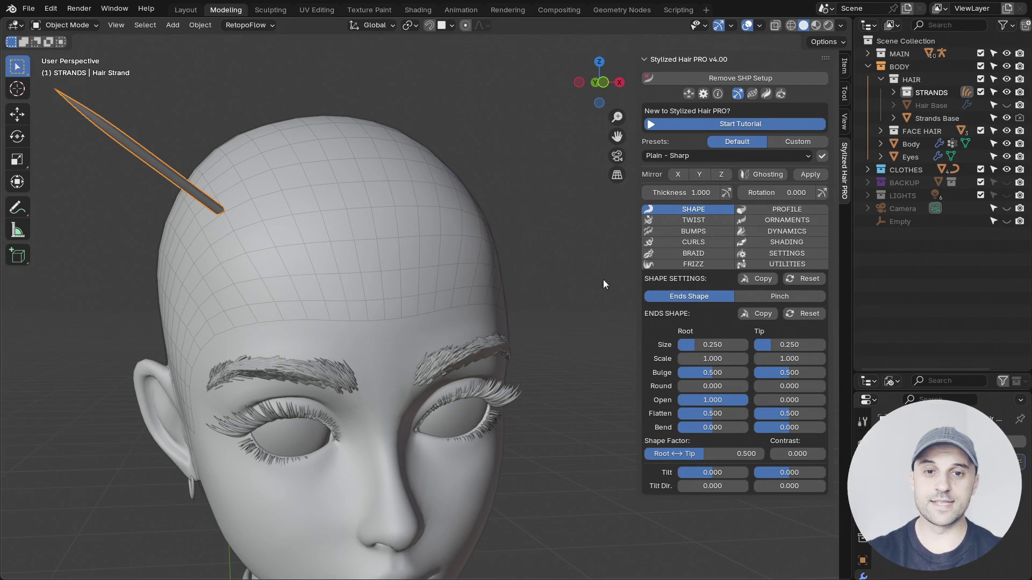
Step: Look through the strand's Twist, Bumps and Settings categories and return to the Shape settings
left_click(695, 221)
left_click(694, 232)
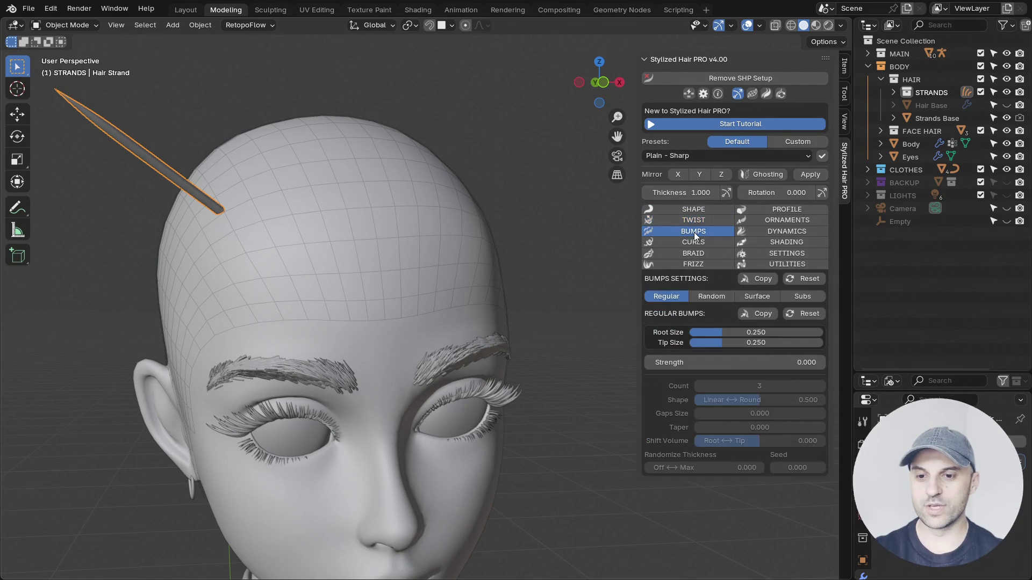
left_click(776, 257)
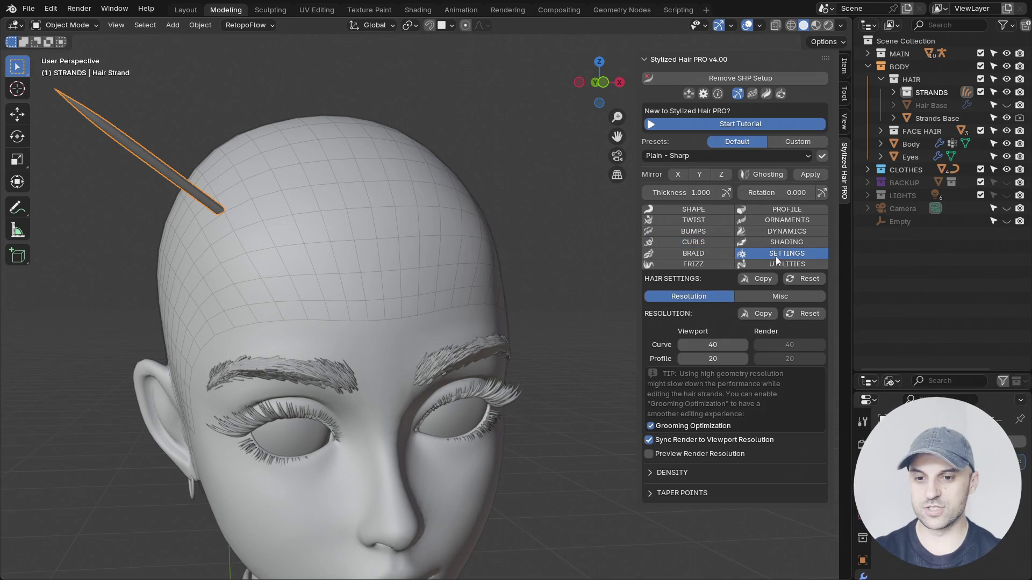
left_click(705, 210)
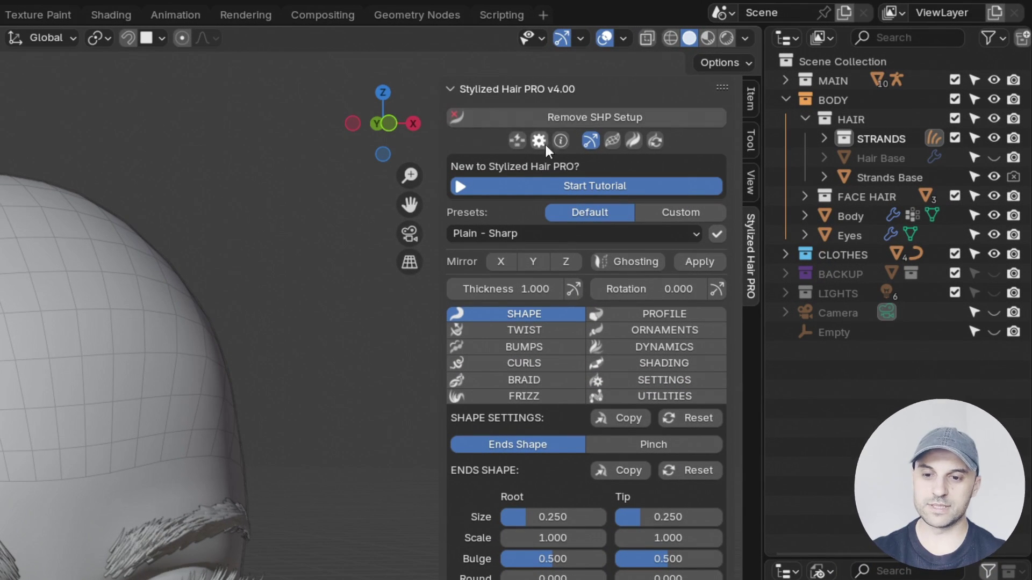
Step: Assign a keyboard shortcut to the SHP Quick Menu and try it out over the viewport
left_click(515, 147)
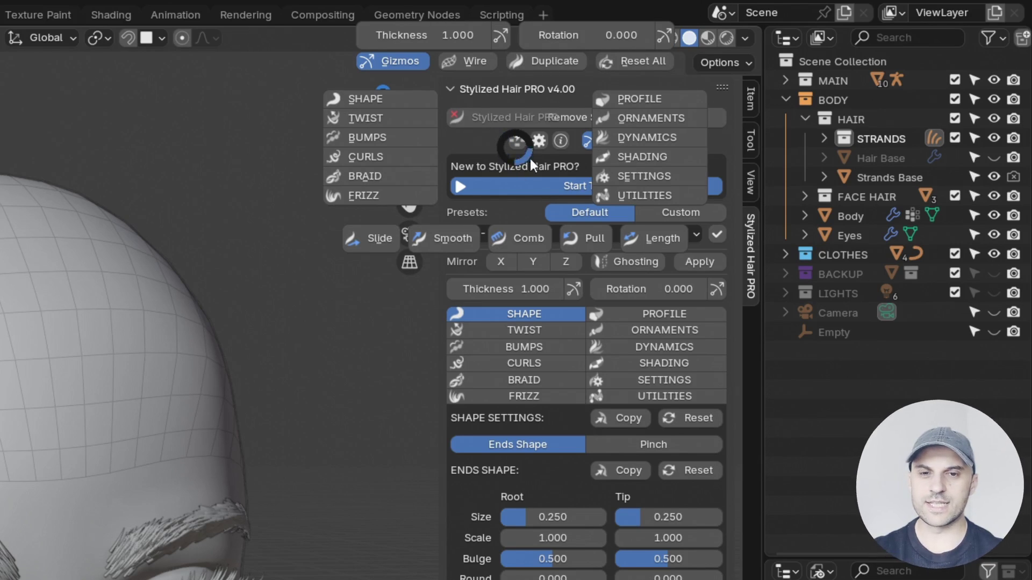
left_click(518, 146)
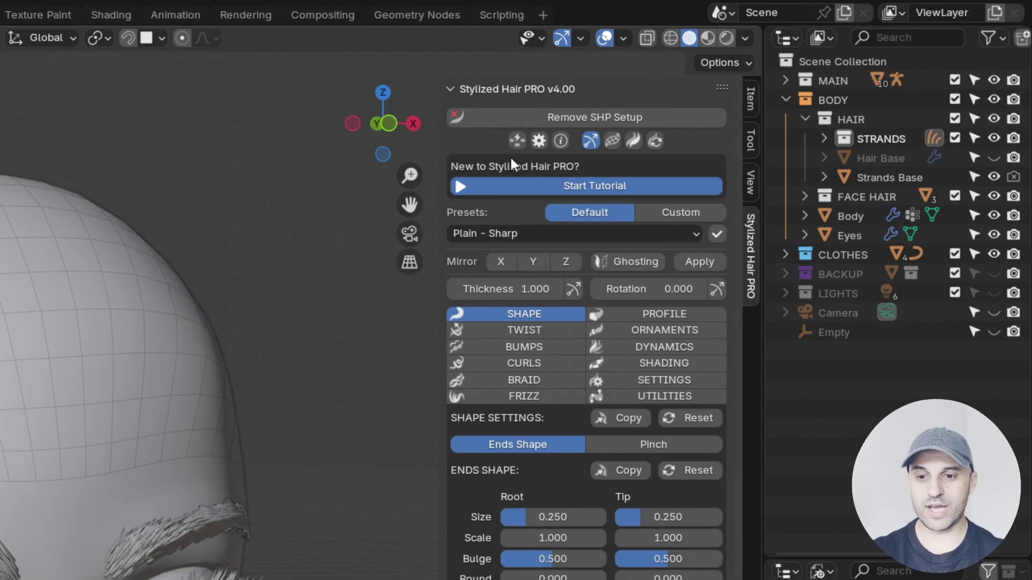
right_click(518, 143)
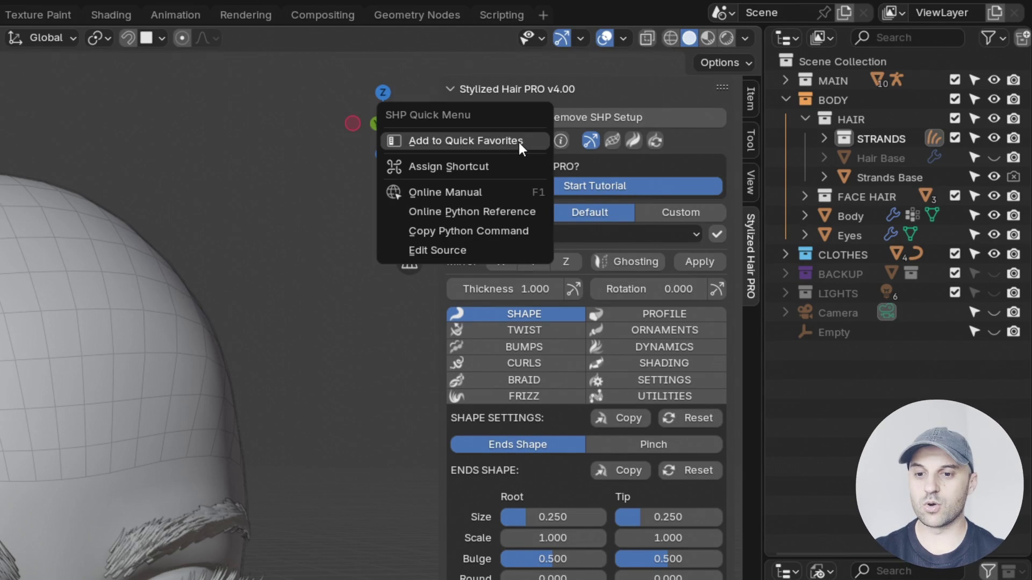
left_click(478, 166)
key("d")
key("d")
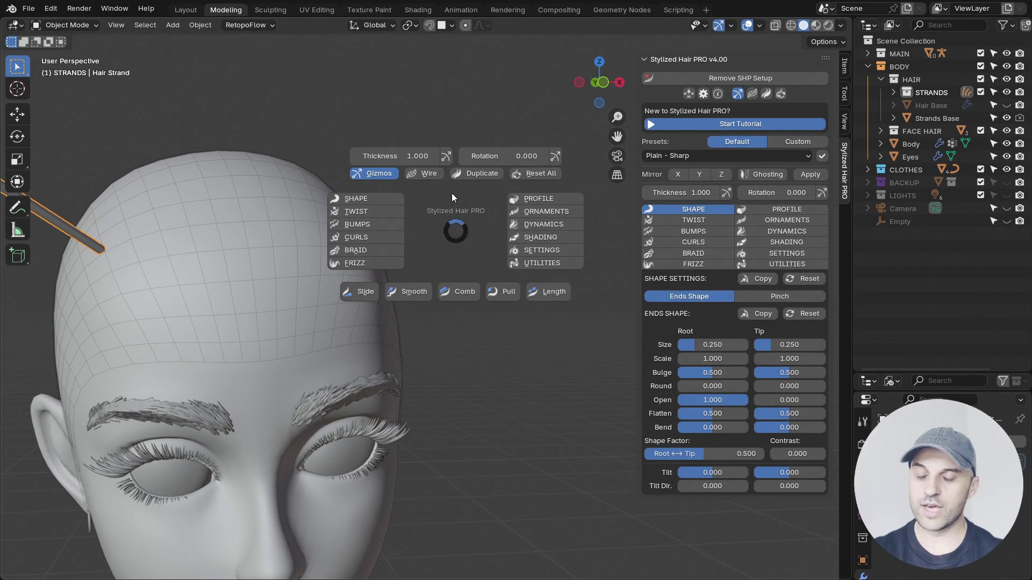
key("Escape")
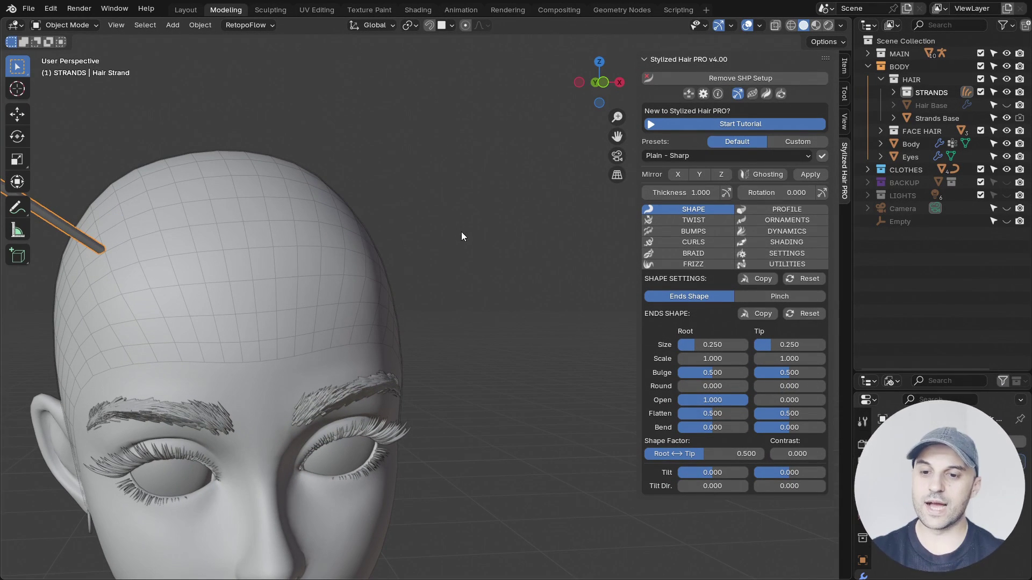
Step: Open and dismiss the SHP Quick Menu several times to examine its options
key("d")
left_click(426, 204)
left_click_drag(438, 206, 431, 135)
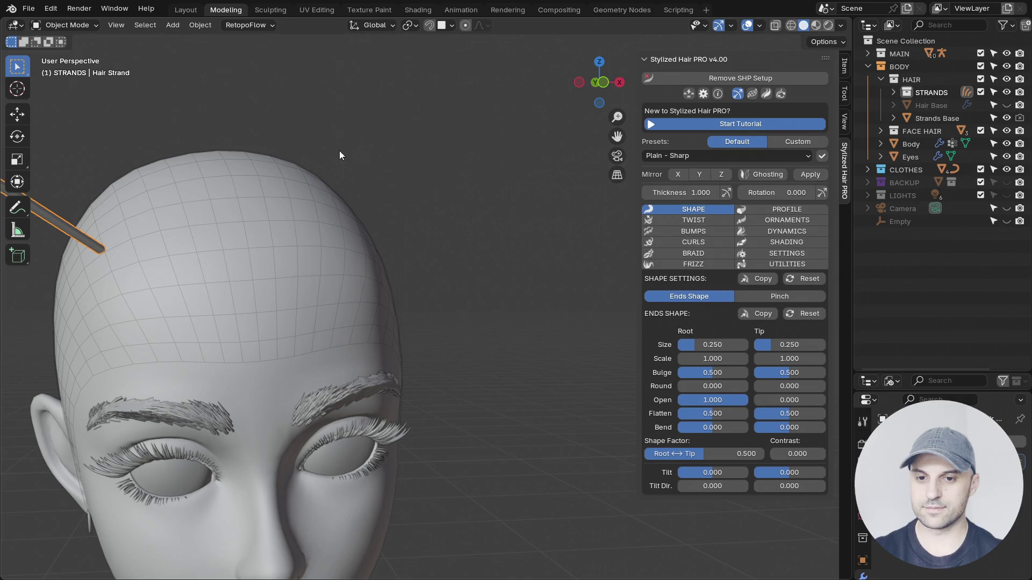
key("alt+q")
left_click(537, 189)
key("alt+q")
left_click(536, 189)
left_click_drag(535, 191, 407, 133)
Step: Enable the thickness gizmo for the scalp strand and adjust its thickness to about 1.254
middle_click_drag(471, 246, 543, 284)
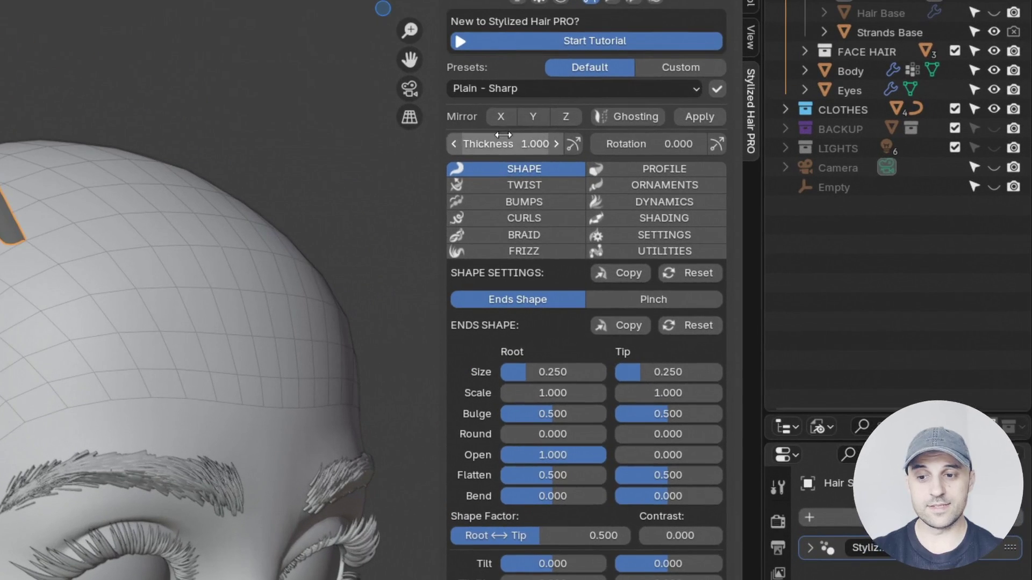
left_click_drag(503, 134, 543, 143)
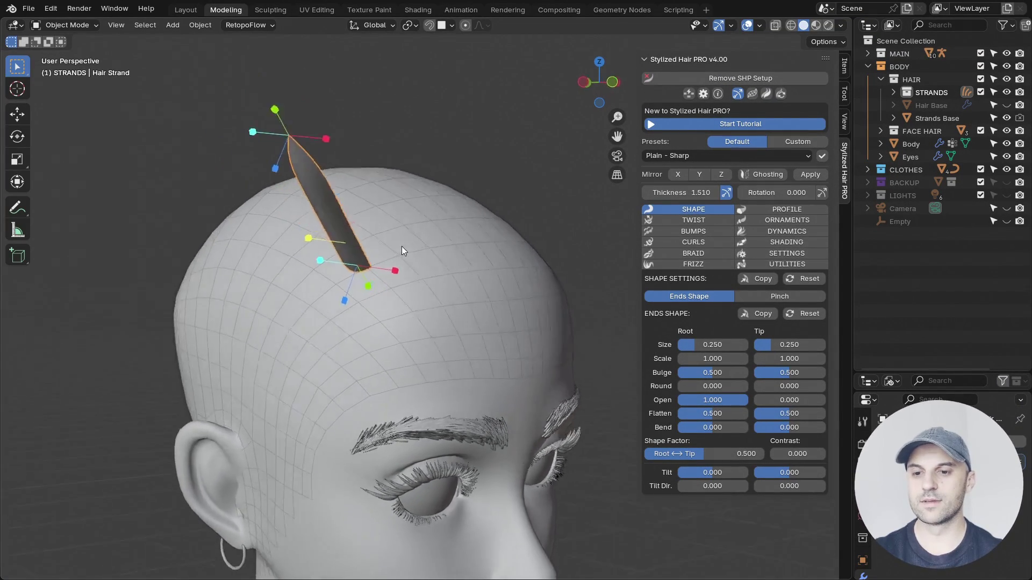
middle_click_drag(401, 246, 391, 295)
scroll(391, 295, "up", 2)
left_click_drag(267, 308, 302, 316)
middle_click_drag(339, 315, 363, 346)
Step: Reshape the strand's root end with its viewport gizmos, adjusting the flatten amount and the other root shape values
left_click_drag(363, 347, 330, 397)
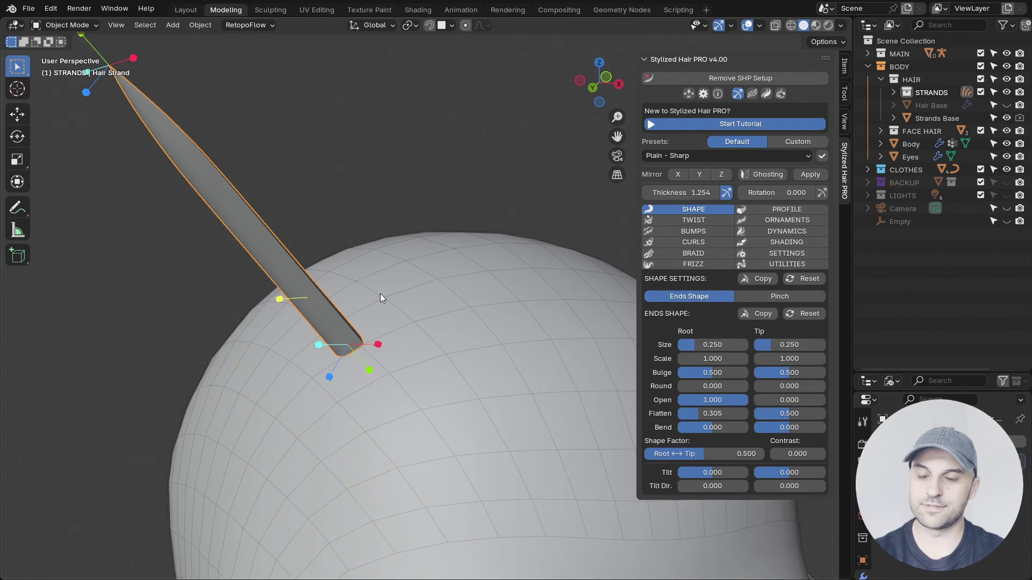
middle_click_drag(379, 294, 385, 320)
left_click_drag(384, 320, 479, 315)
left_click_drag(385, 322, 273, 333)
left_click_drag(353, 360, 376, 403)
left_click_drag(384, 322, 459, 323)
scroll(459, 324, "down", 2)
left_click_drag(324, 350, 235, 368)
Step: Adjust the shape of the strand's tip with its viewport gizmo
middle_click_drag(269, 108, 285, 207, "shift")
left_click_drag(276, 150, 354, 148)
middle_click_drag(334, 269, 360, 269)
Step: Enable the rotation gizmo, rotate the strand around its own length, and toggle the thickness gizmo off and back on
left_click(726, 192)
left_click(821, 192)
middle_click_drag(537, 409, 404, 379)
left_click_drag(403, 375, 458, 467)
middle_click_drag(459, 466, 510, 237)
left_click(726, 193)
Step: Refine the strand with its gizmos to about root scale 1.972, bulge 0.707, open 0.530, flatten 0.109, tip scale 0.645 and rotation 3.056
middle_click_drag(602, 237, 472, 350)
mouse_move(433, 366)
left_mouse_down()
mouse_move(421, 379)
mouse_move(433, 380)
left_mouse_up()
middle_click_drag(448, 408, 443, 408)
left_click_drag(443, 407, 475, 401)
left_click_drag(407, 439, 449, 429)
middle_click_drag(449, 429, 405, 406)
left_click_drag(373, 286, 386, 301)
middle_click_drag(433, 278, 289, 230)
left_click_drag(269, 246, 241, 284)
middle_click_drag(415, 266, 454, 238)
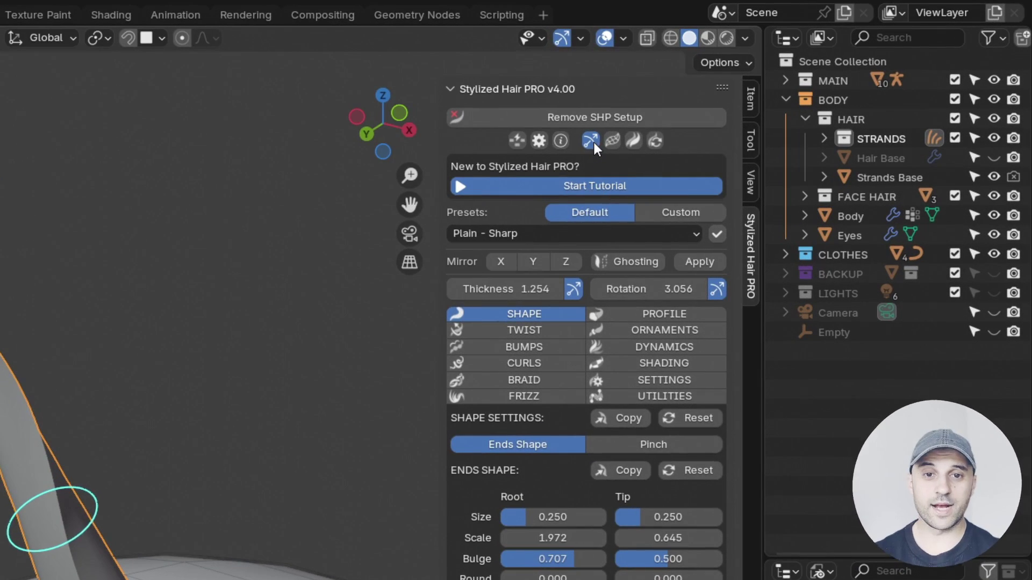
Step: Toggle the strand's shape gizmos, including from the SHP Quick Menu, and leave them hidden
left_click(594, 142)
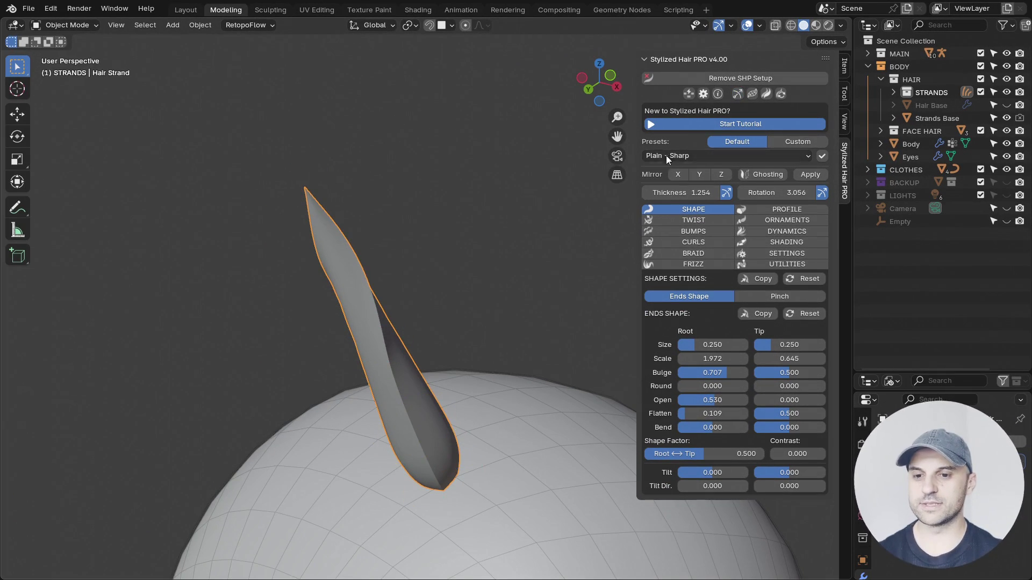
key("shift+h")
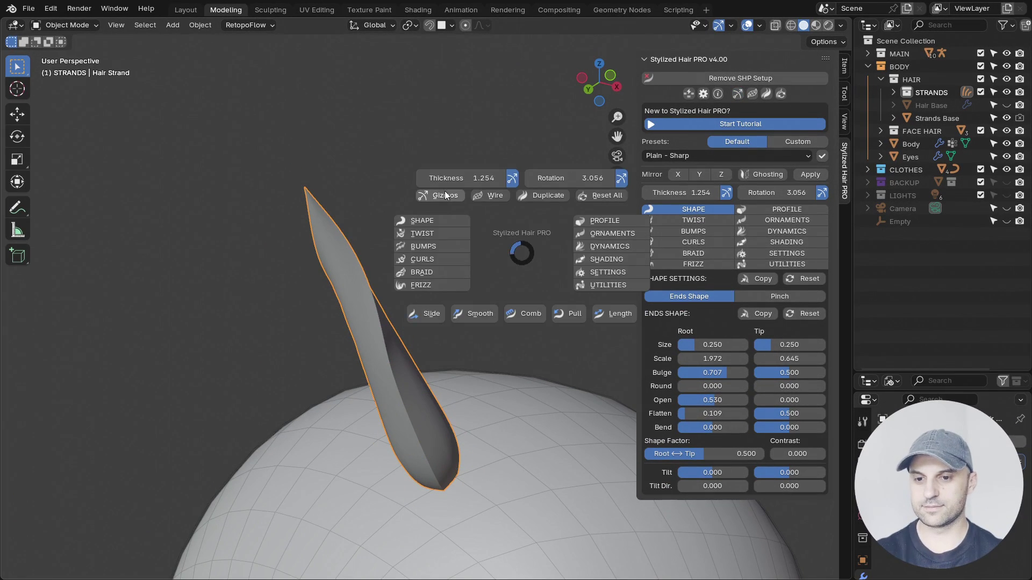
left_click(441, 196)
middle_click_drag(451, 273, 475, 279)
left_click(737, 94)
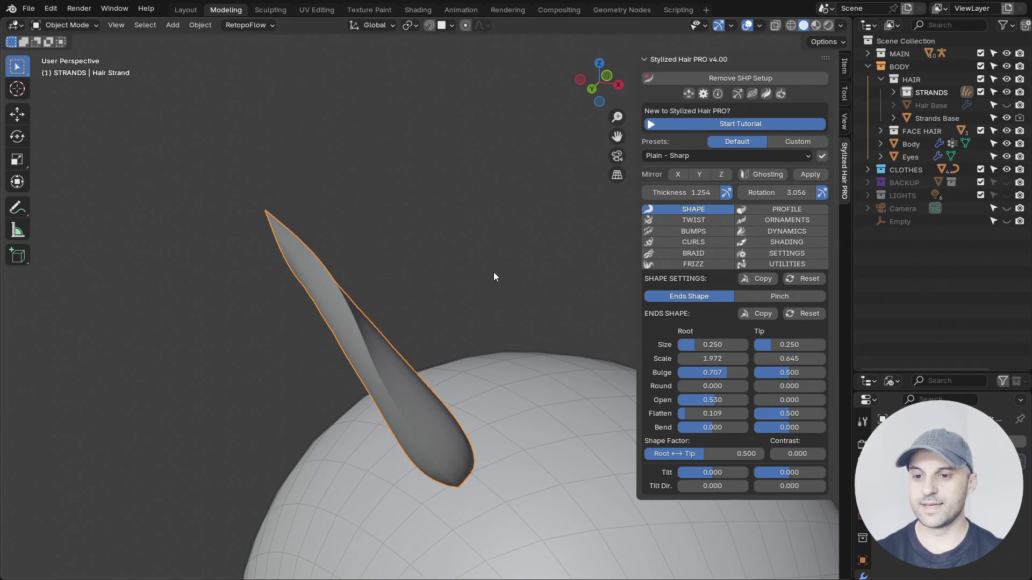
Step: Open the strand's Pinch settings and set the root pinch to 0.875 and the tip pinch to 0.920
middle_click_drag(526, 401, 537, 343, "shift")
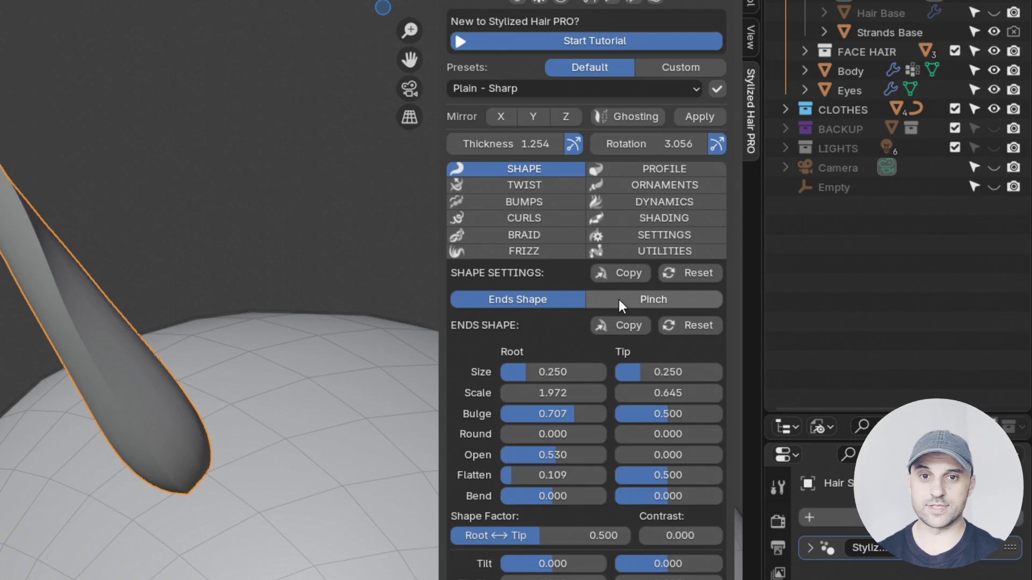
left_click(617, 299)
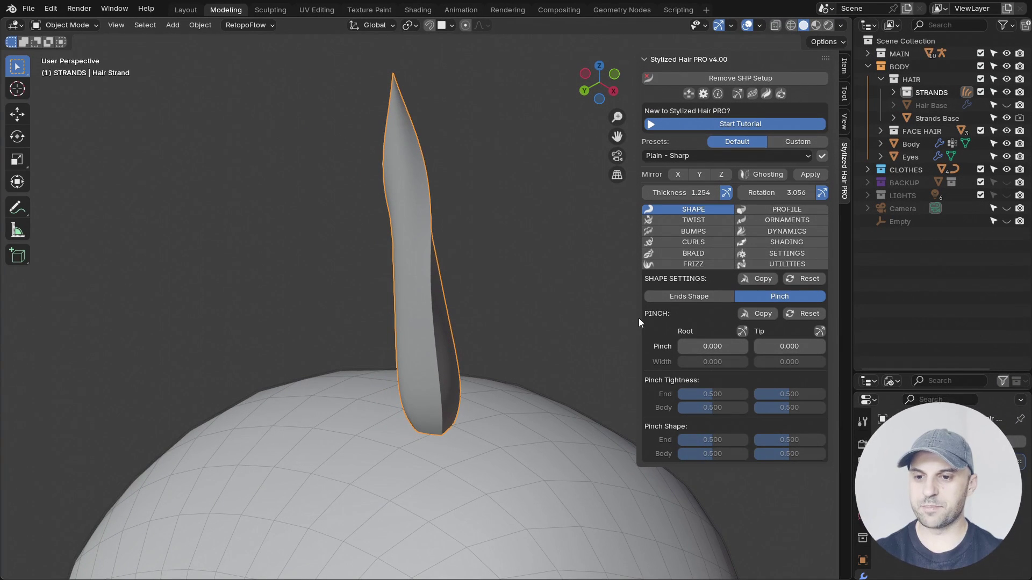
left_click_drag(694, 346, 846, 347)
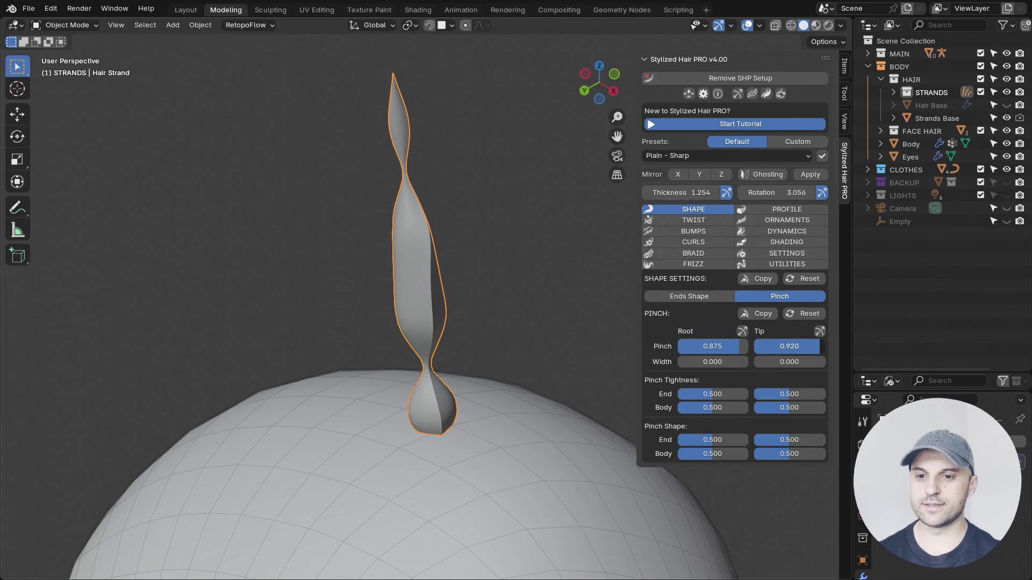
middle_click_drag(625, 343, 532, 351)
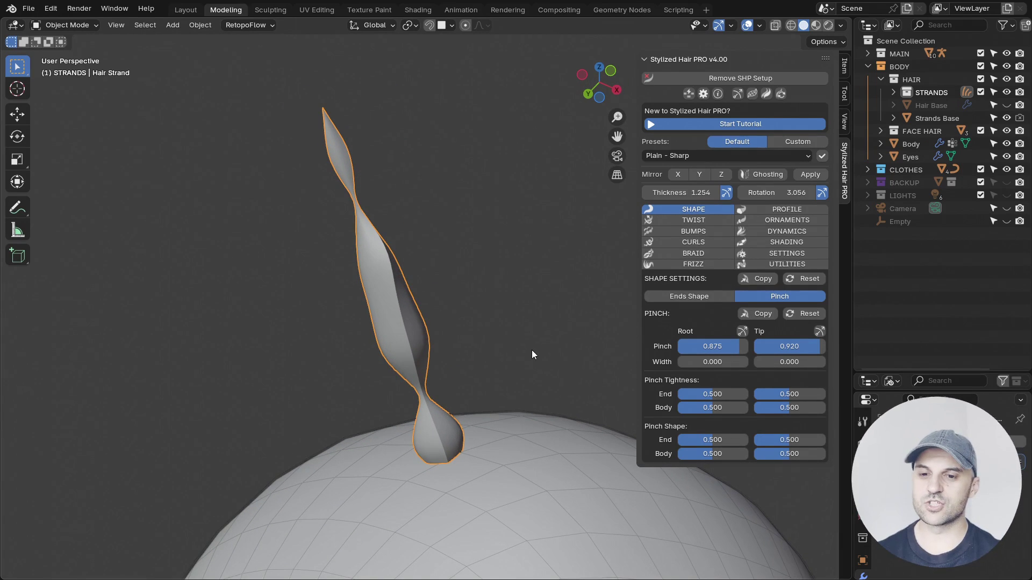
Step: Circle the root and middle sections of the pinched strand with freehand annotations, and return to the selection tool
left_click(25, 208)
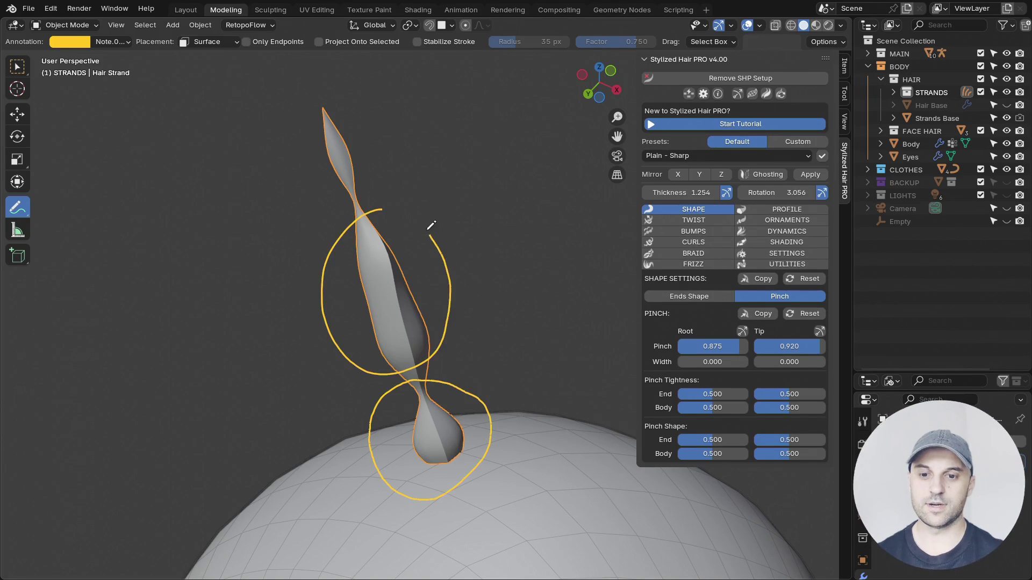
mouse_move(390, 105)
right_mouse_down()
mouse_move(349, 346)
mouse_move(428, 231)
right_mouse_up()
key("w")
middle_click_drag(301, 292, 344, 295)
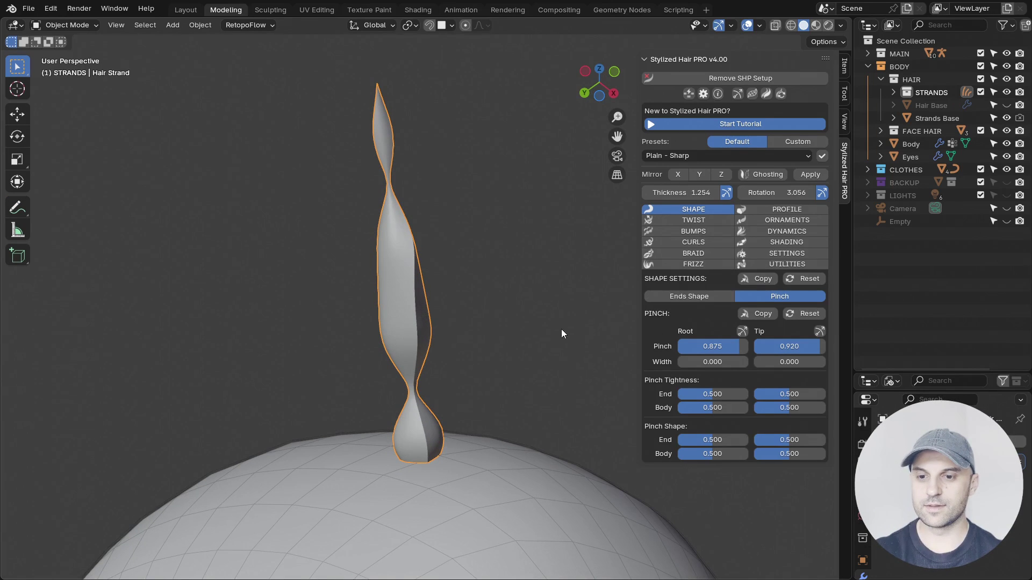
Step: In the Ends Shape settings, set the root size to 0.309 and the tip size to 0.265
left_click(688, 297)
left_click_drag(712, 344, 771, 348)
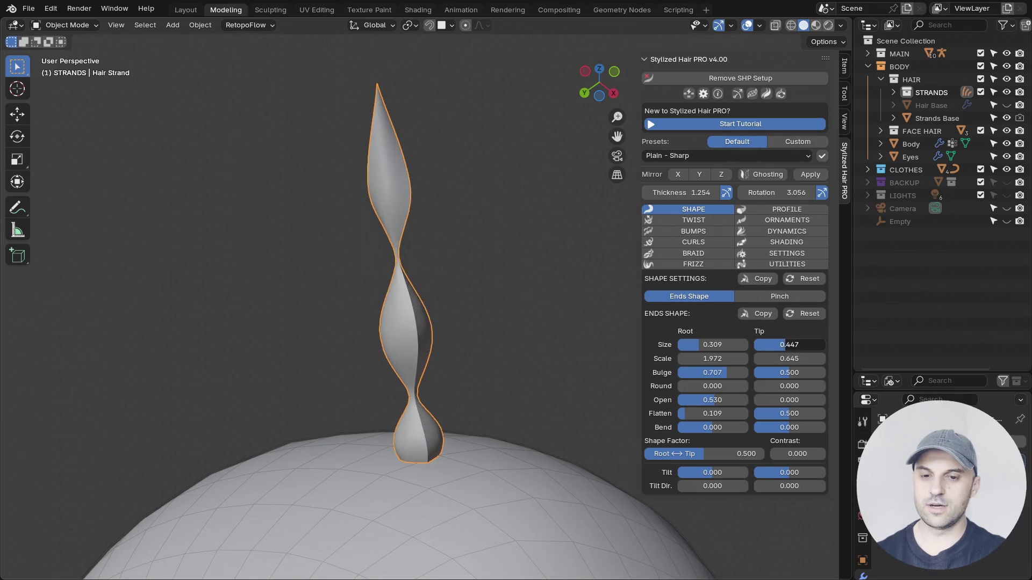
left_click_drag(789, 344, 673, 347)
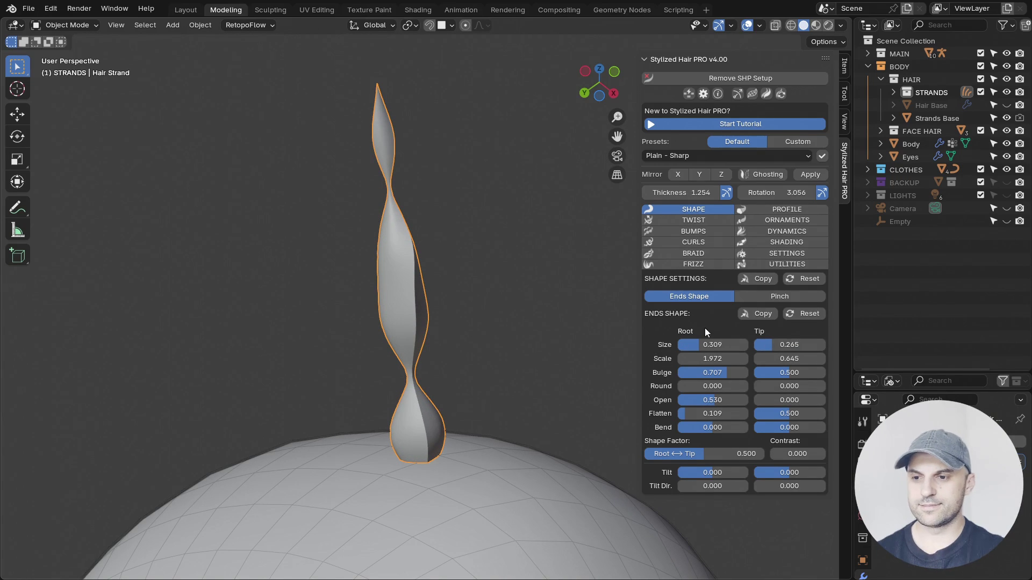
Step: Return to the Pinch settings and set the root width to 0.096 and the root end tightness to 0.551
left_click(766, 297)
middle_click_drag(446, 341, 473, 310)
scroll(473, 304, "up", 3)
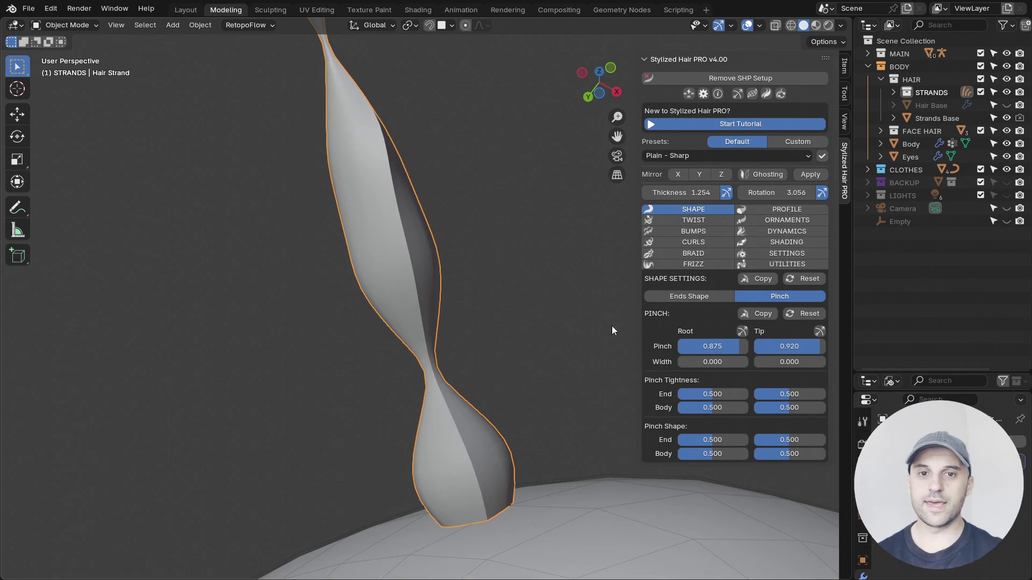
left_click_drag(694, 362, 697, 394)
Step: Show the viewport gizmos with the root pinch gizmo enabled, and turn off the thickness and rotation gizmos
left_click(737, 94)
scroll(495, 340, "up", 1)
left_click(726, 193)
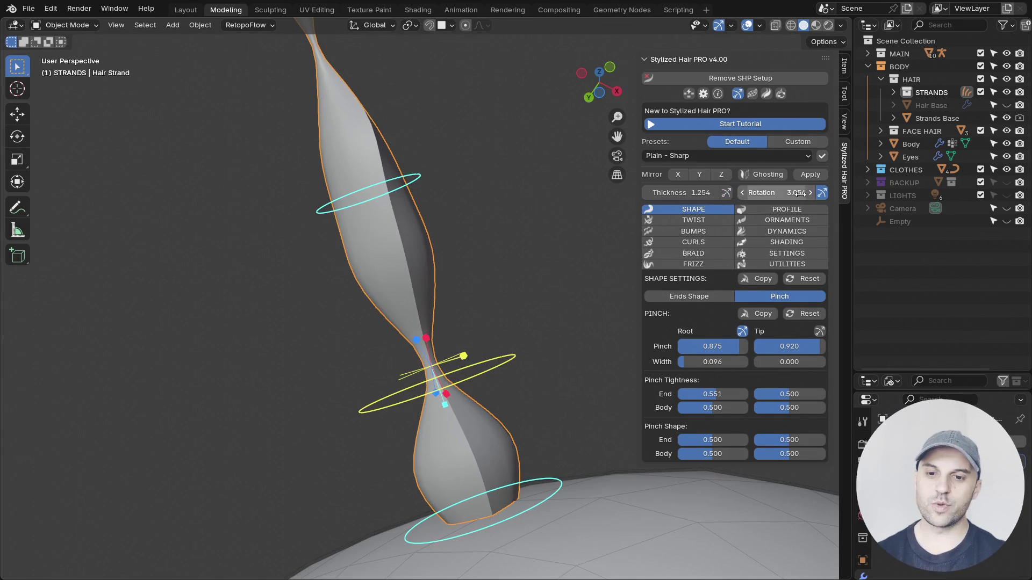
left_click(818, 194)
Step: Reshape the root pinch with its gizmo to pinch 0.932, width 0.164, end tightness 0.309, end shape 0.651 and body shape 0.586
scroll(490, 363, "up", 2)
middle_click_drag(472, 352, 478, 308)
left_click_drag(486, 351, 481, 326)
middle_click_drag(481, 327, 545, 311)
scroll(540, 313, "up", 1)
mouse_move(503, 333)
left_mouse_down()
mouse_move(504, 282)
mouse_move(507, 345)
left_mouse_up()
middle_click_drag(507, 345, 431, 287, "shift")
left_click_drag(385, 315, 501, 362)
mouse_move(500, 362)
middle_mouse_down()
mouse_move(453, 324)
mouse_move(444, 379)
mouse_move(499, 356)
middle_mouse_up()
left_click_drag(397, 395, 400, 370)
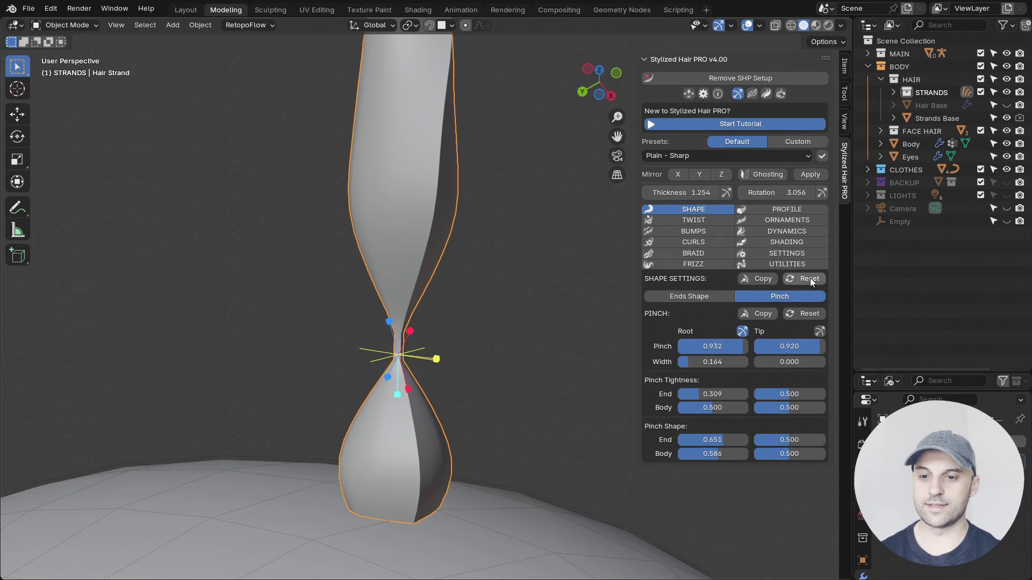
Step: Reset the strand's pinch settings and all of its remaining shape settings to their defaults
left_click(807, 317)
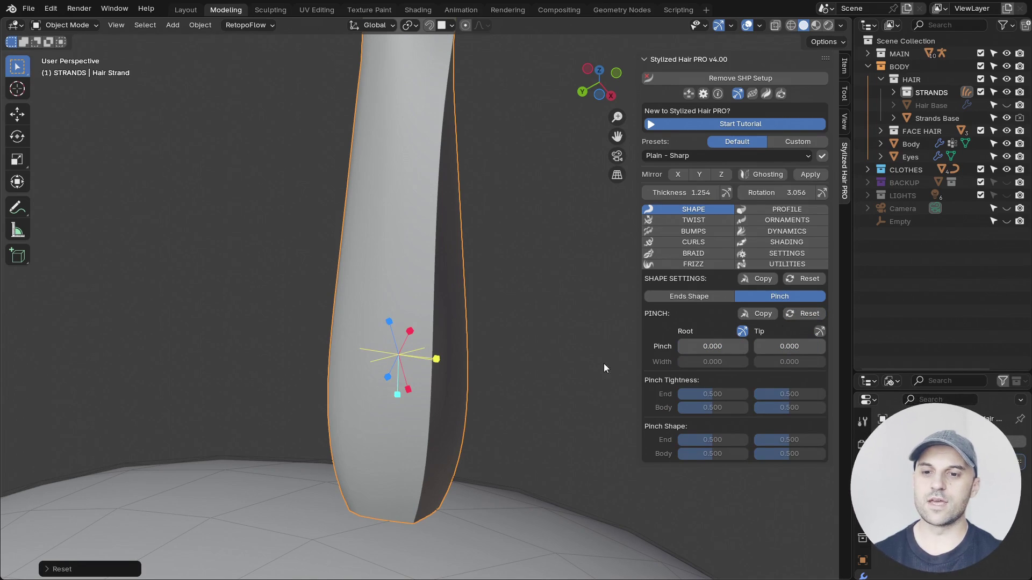
middle_click_drag(592, 367, 477, 410)
left_click(796, 278)
scroll(528, 347, "down", 3)
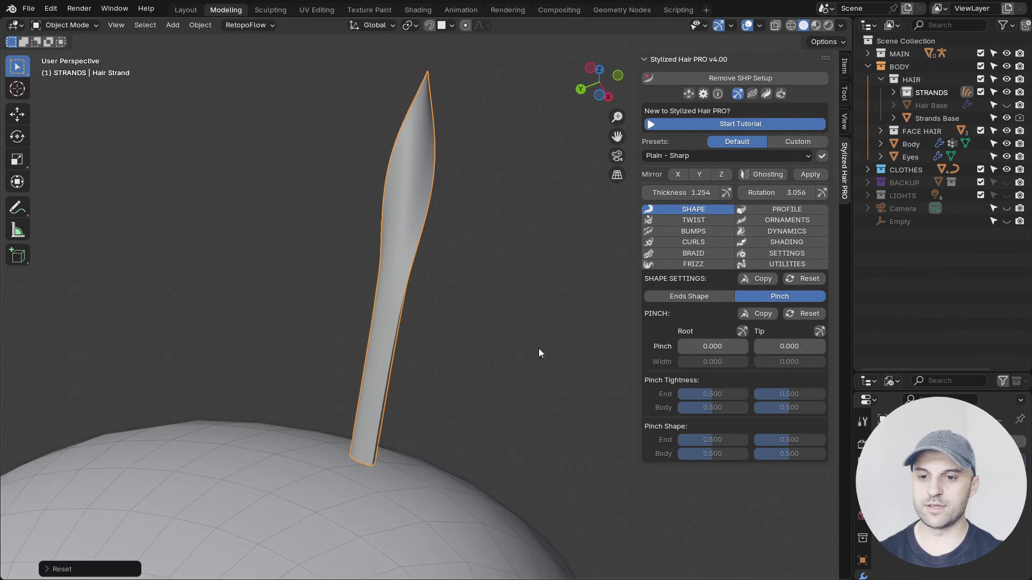
Step: Reset the strand's twist settings and return to the shape settings
left_click(710, 219)
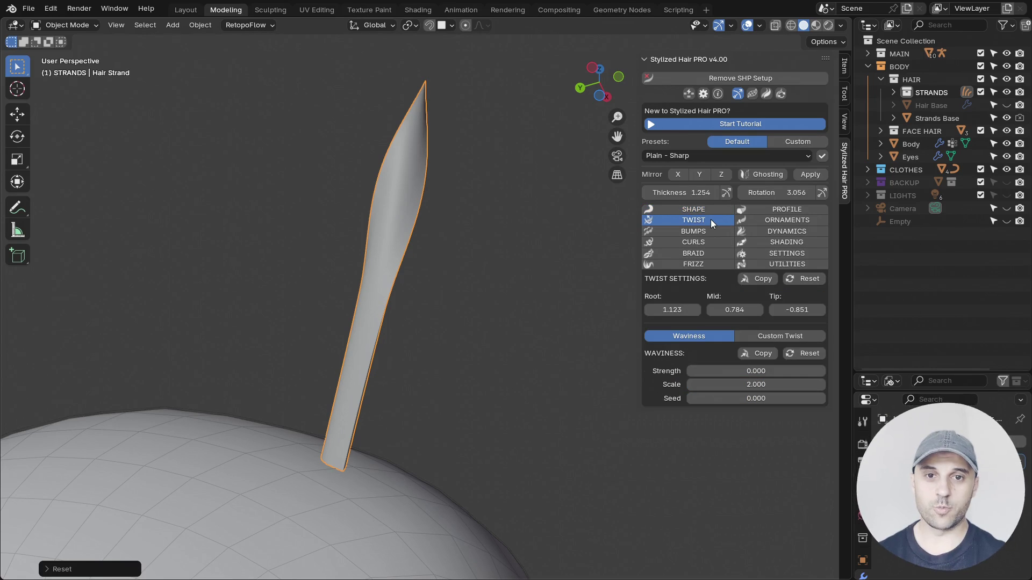
left_click(795, 283)
left_click(695, 212)
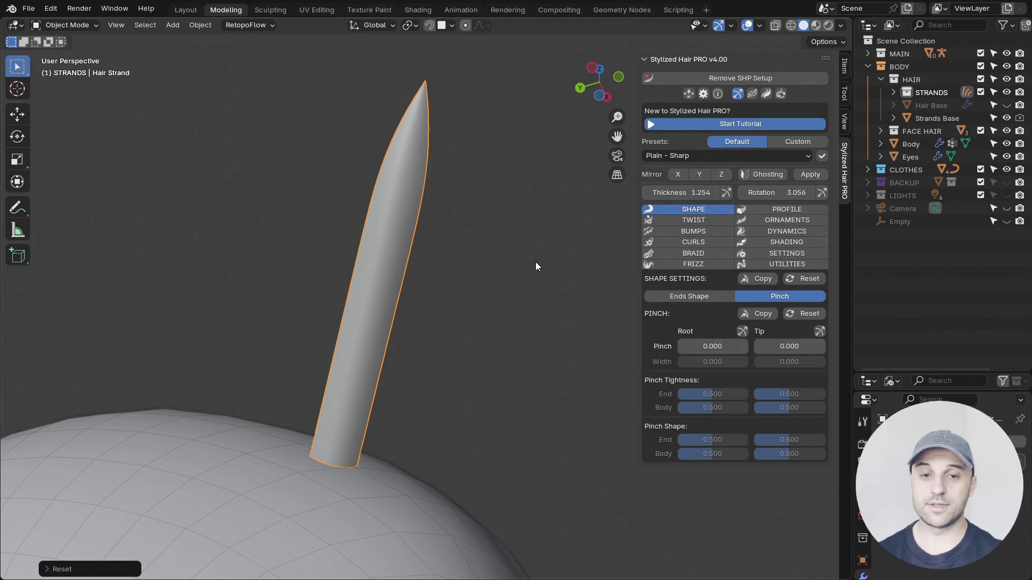
Step: Examine the Regular, Random, Surface and Subs categories of the strand's bump settings
left_click(707, 233)
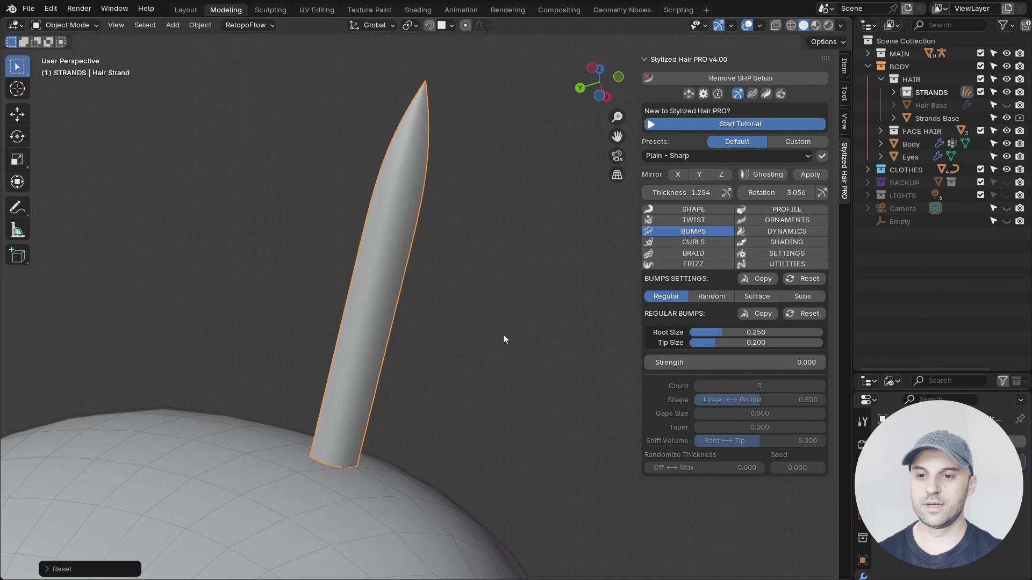
middle_click_drag(489, 334, 508, 317)
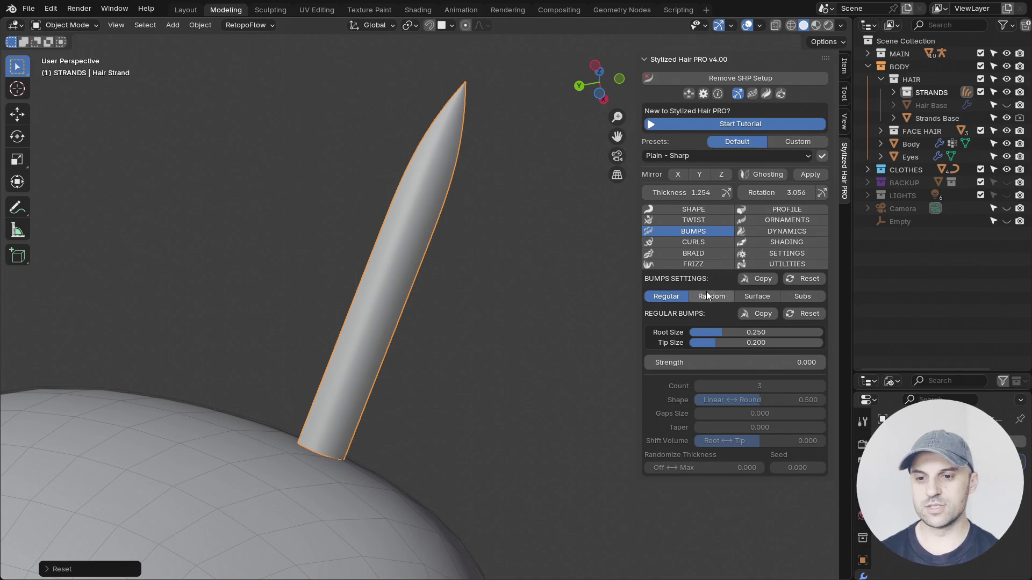
left_click(720, 293)
left_click(756, 296)
left_click(789, 295)
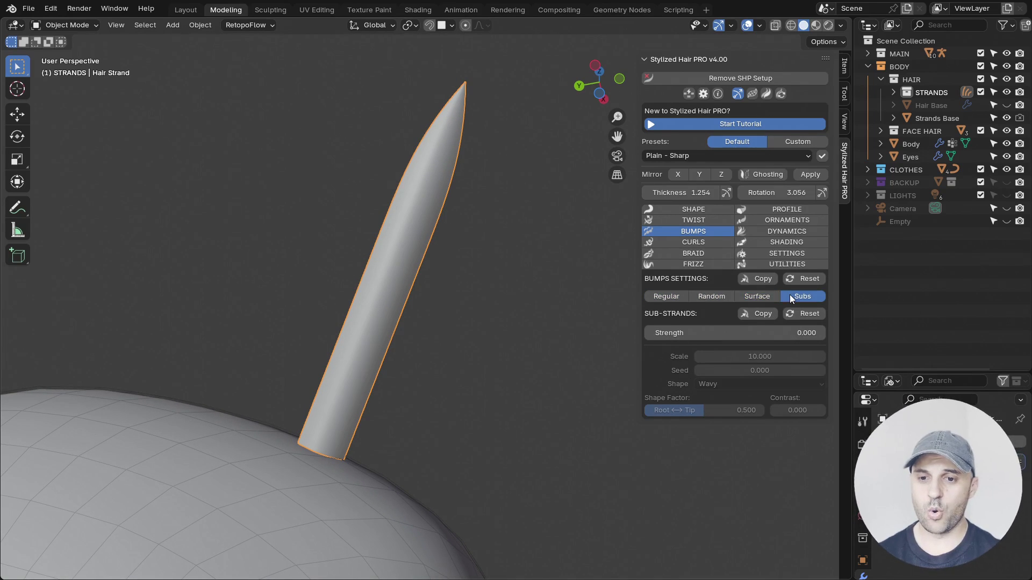
left_click(673, 295)
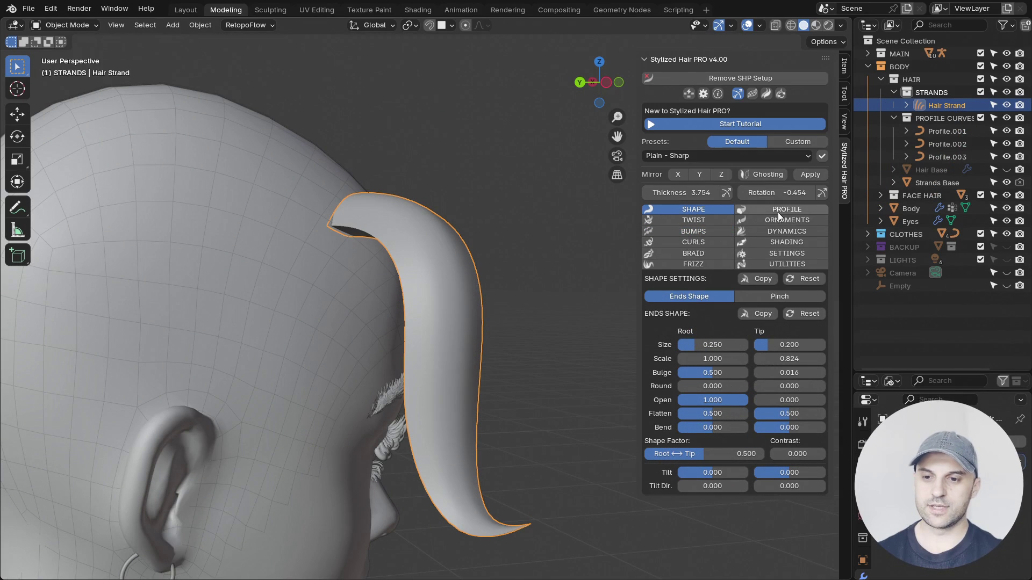
Step: Open the large strand's profile settings, keep Pinched edges, and vary the edge shape between sharp and round before restoring 0.500
left_click(781, 211)
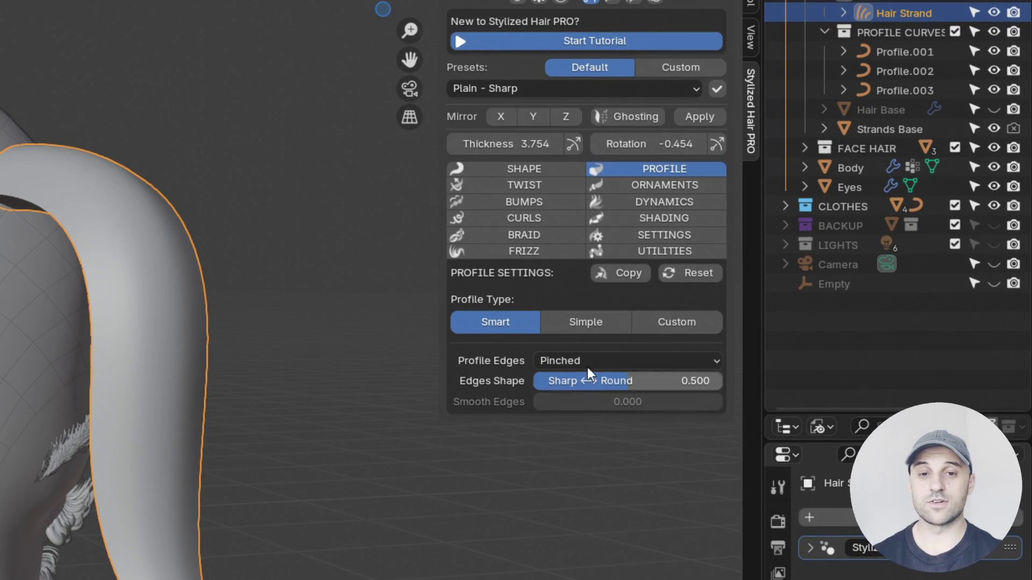
middle_click_drag(362, 381, 278, 314)
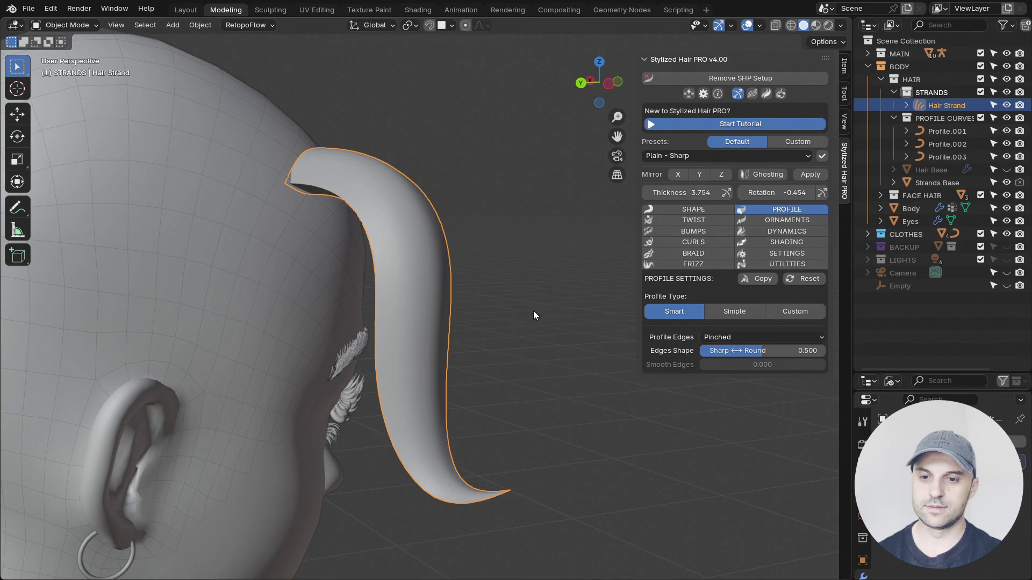
left_click(721, 338)
left_click(731, 350)
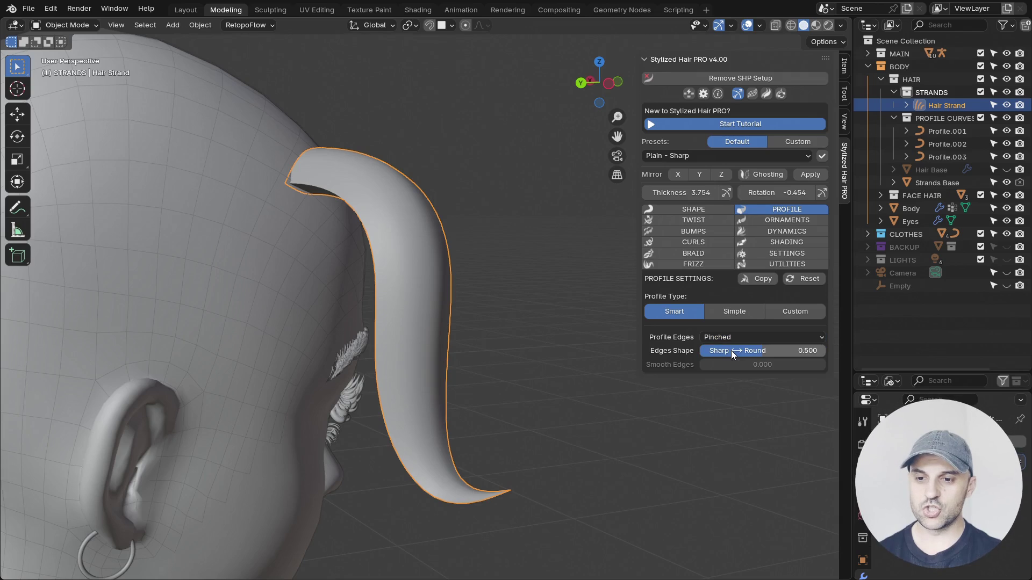
middle_click_drag(451, 317, 473, 296)
left_click_drag(752, 349, 825, 350)
scroll(394, 308, "up", 4)
middle_click_drag(355, 210, 426, 341, "shift")
key("alt+z")
left_click_drag(790, 350, 749, 350)
Step: Try Boxy profile edges with different edge smoothing on the strand, and switch the profile edges back to Pinched
left_click(741, 337)
left_click(732, 364)
key("alt+z")
middle_click_drag(545, 374, 512, 386)
scroll(511, 385, "down", 6)
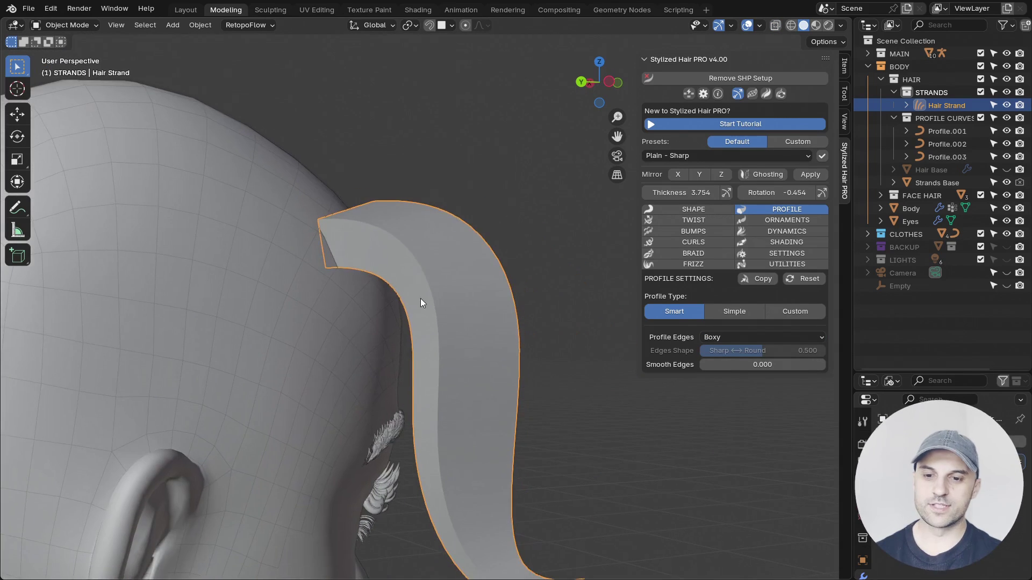
mouse_move(752, 364)
left_mouse_down()
mouse_move(787, 364)
mouse_move(746, 365)
left_mouse_up()
left_click(753, 337)
left_click(752, 350)
middle_click_drag(597, 327, 446, 318)
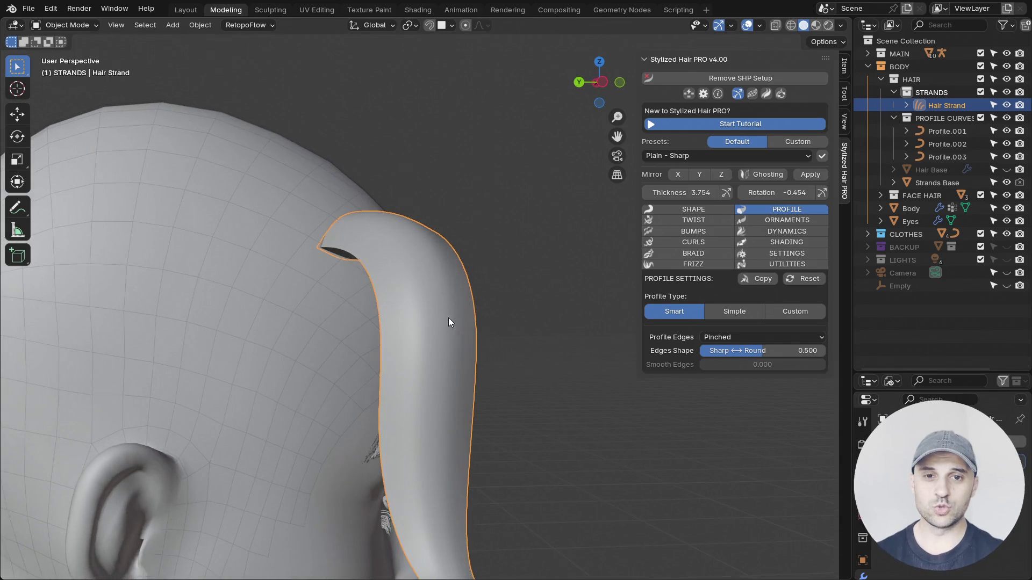
Step: Apply sub-strand bumps at a strength of 0.994, try different seeds, and reset the sub-strand settings
left_click(708, 230)
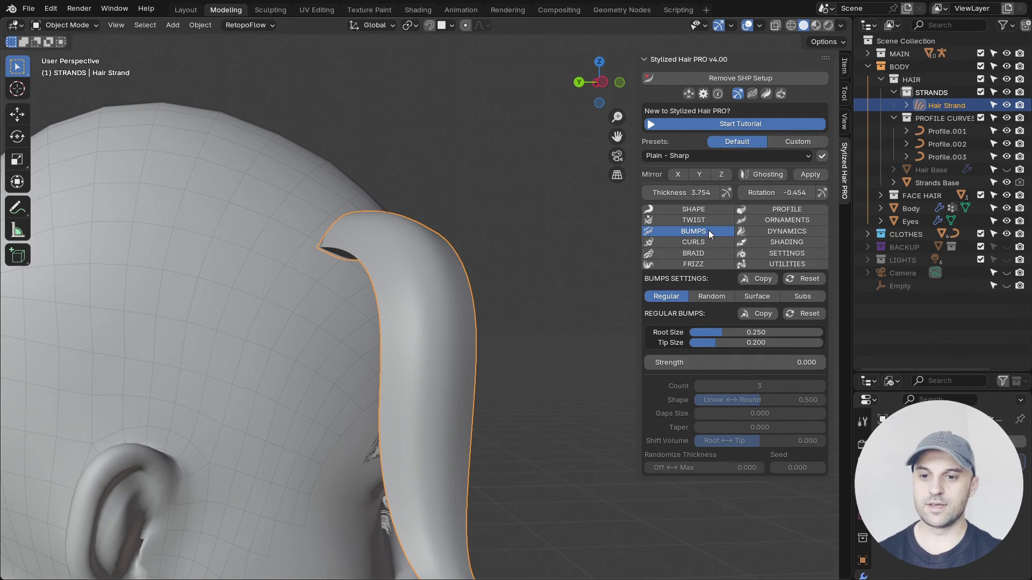
left_click(810, 297)
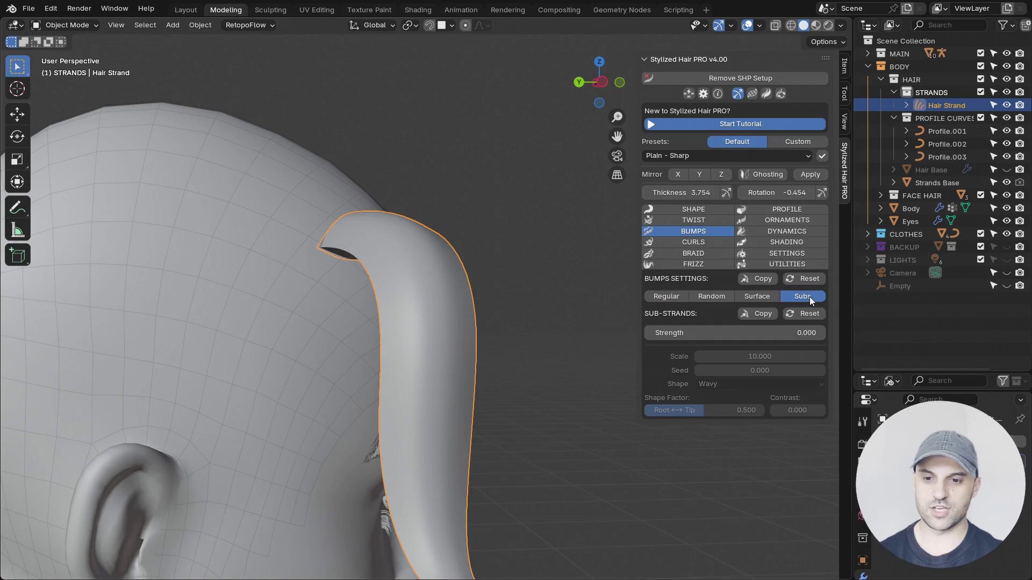
left_click_drag(666, 333, 813, 333)
left_click_drag(812, 332, 824, 333)
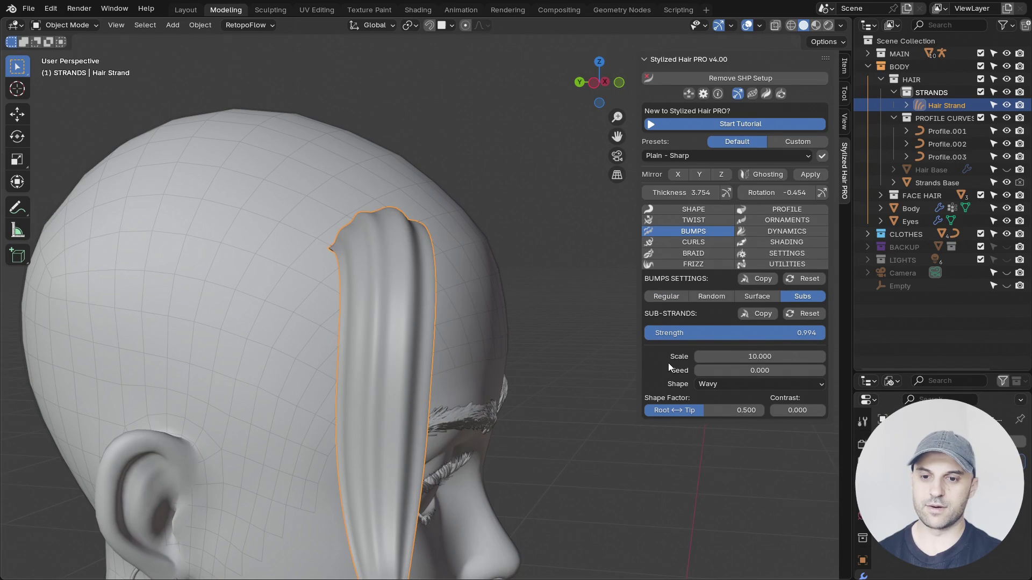
left_click_drag(742, 370, 564, 356)
middle_click_drag(502, 334, 494, 292)
left_click(801, 313)
Step: Switch the strand's profile type to Simple with the Box / Round shape and vary its smoothing
left_click(769, 209)
left_click(734, 311)
middle_click_drag(537, 323, 559, 296)
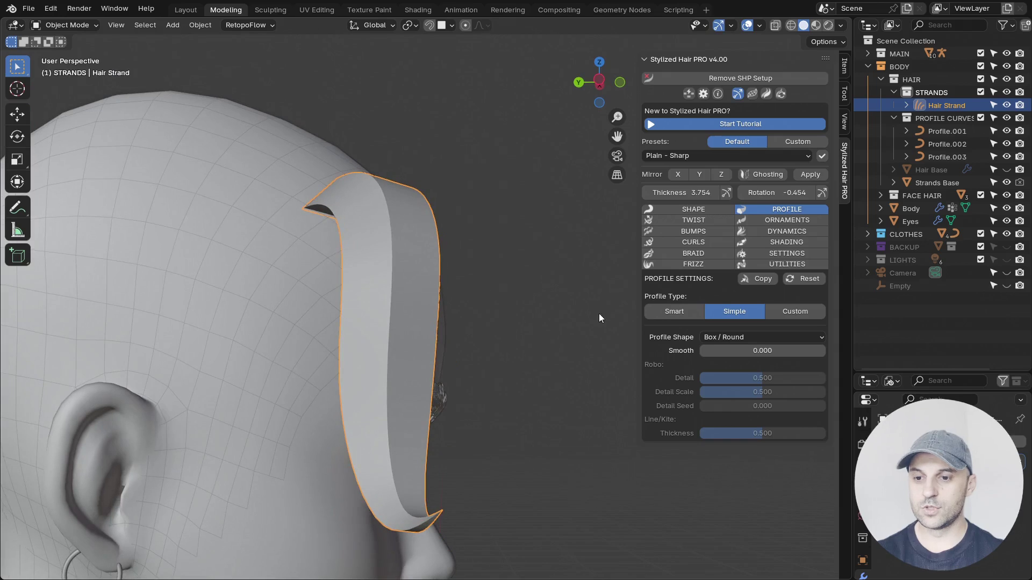
left_click_drag(752, 349, 719, 350)
Step: Try the Triangle, Line / Kite and Robo shapes for the strand's Simple profile
left_click(725, 337)
left_click(708, 365)
mouse_move(623, 349)
middle_mouse_down()
mouse_move(460, 327)
mouse_move(617, 351)
middle_mouse_up()
left_click(752, 338)
left_click(752, 351)
left_click(747, 337)
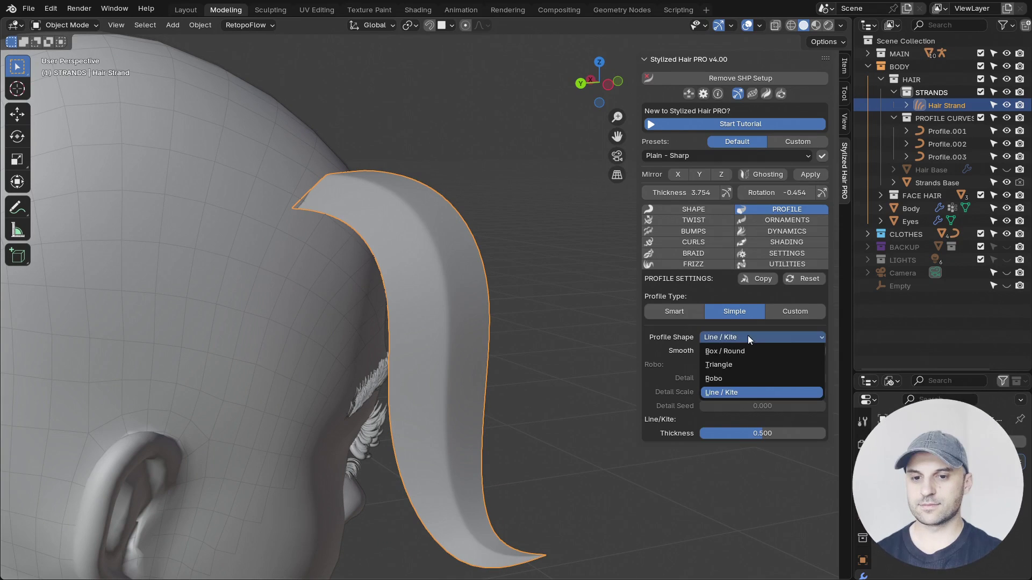
left_click(743, 379)
Step: Switch to a Custom curve profile and assign Profile.001 as the strand's profile curve
left_click(804, 313)
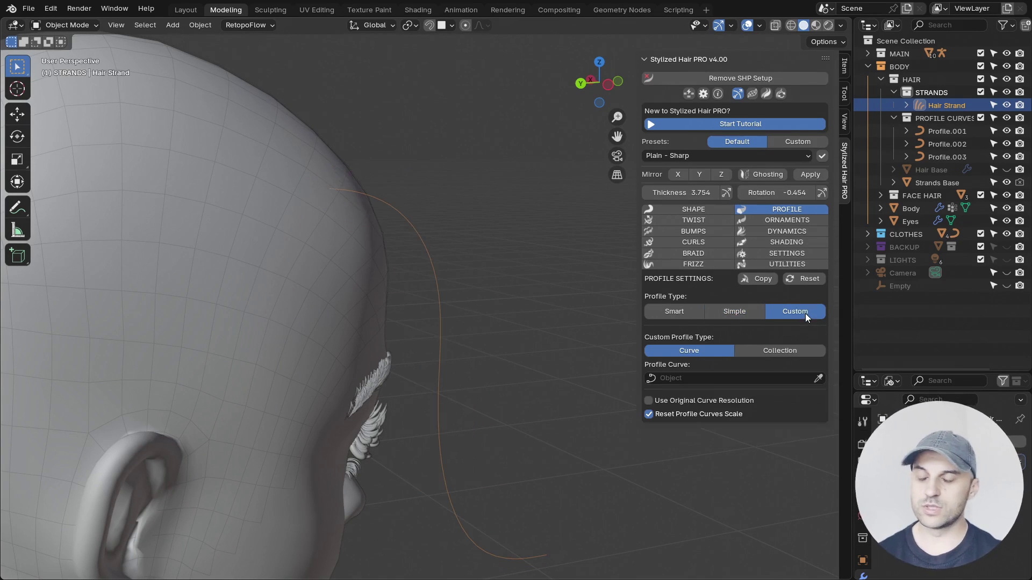
middle_click_drag(557, 406, 623, 369)
left_click(818, 378)
left_click(946, 132)
middle_click_drag(537, 257, 511, 283)
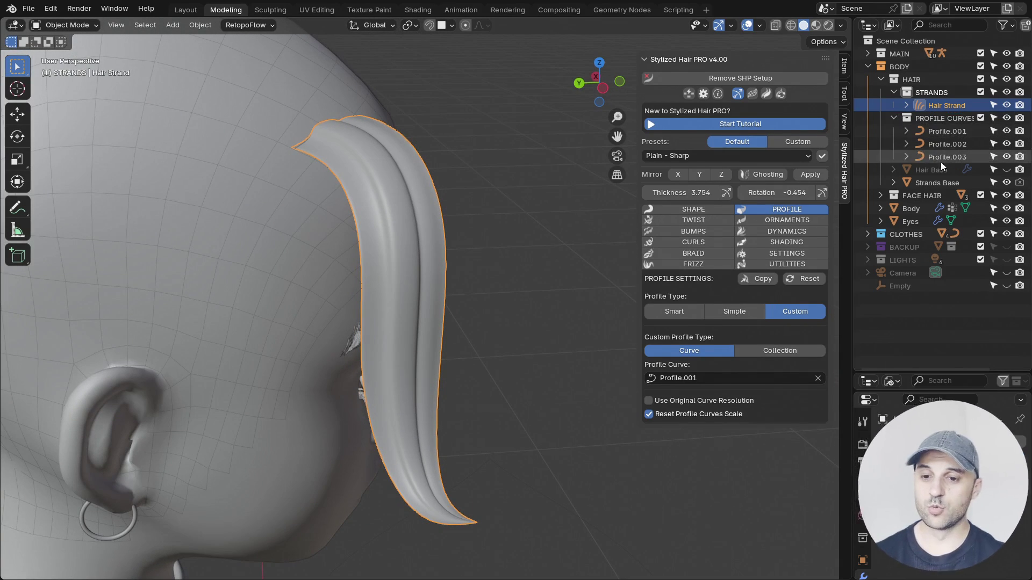
Step: Change the custom profile source to a collection and assign the PROFILE CURVES collection
left_click(762, 350)
left_click(731, 379)
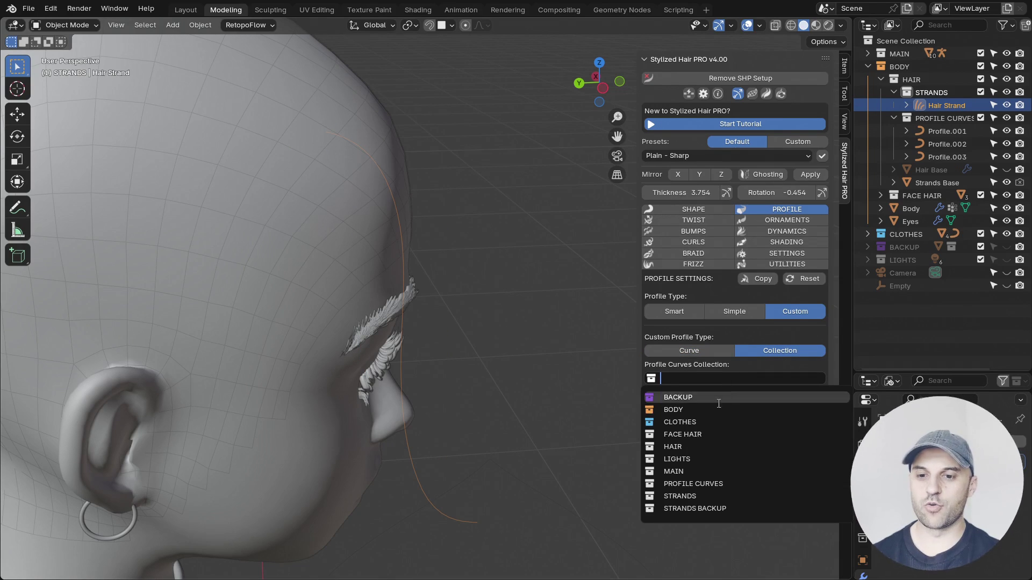
left_click(700, 483)
middle_click_drag(498, 424, 486, 395)
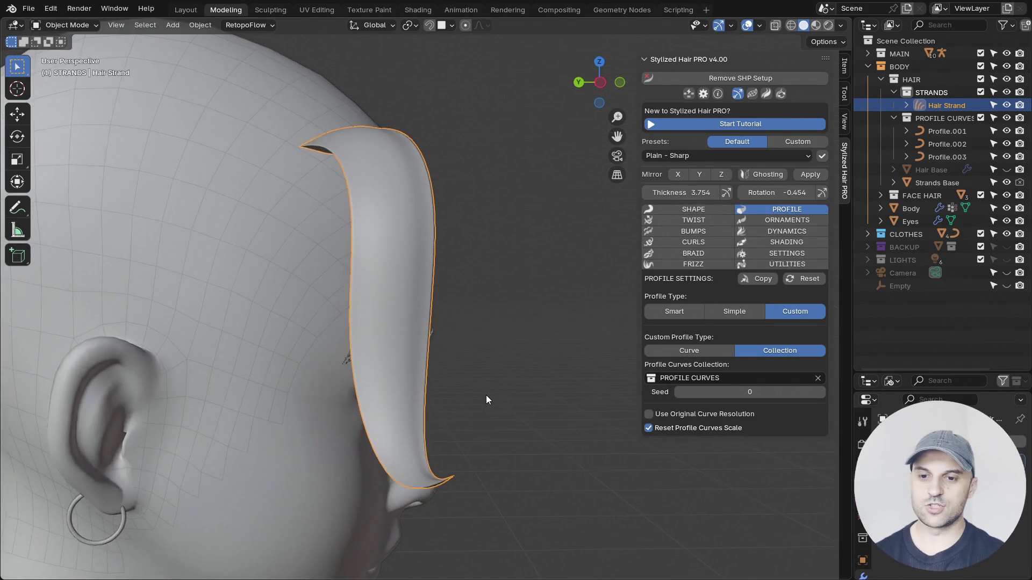
Step: Cycle through seed values to try the different profile curves in the collection on the strand
left_click(823, 394)
left_click(823, 395)
left_click(823, 395)
left_click(824, 394)
left_click(823, 394)
left_click(823, 394)
left_click(823, 395)
left_click(824, 394)
left_click_drag(750, 392, 810, 392)
Step: Return the strand's profile type to Smart and open its Frizz settings
left_click(661, 313)
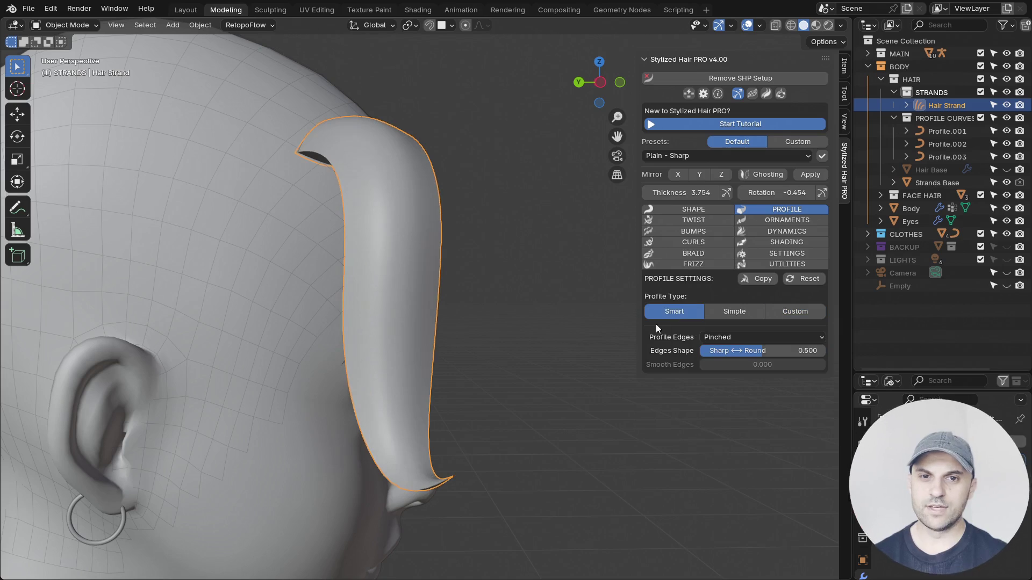
middle_click_drag(452, 396, 539, 306)
left_click(691, 262)
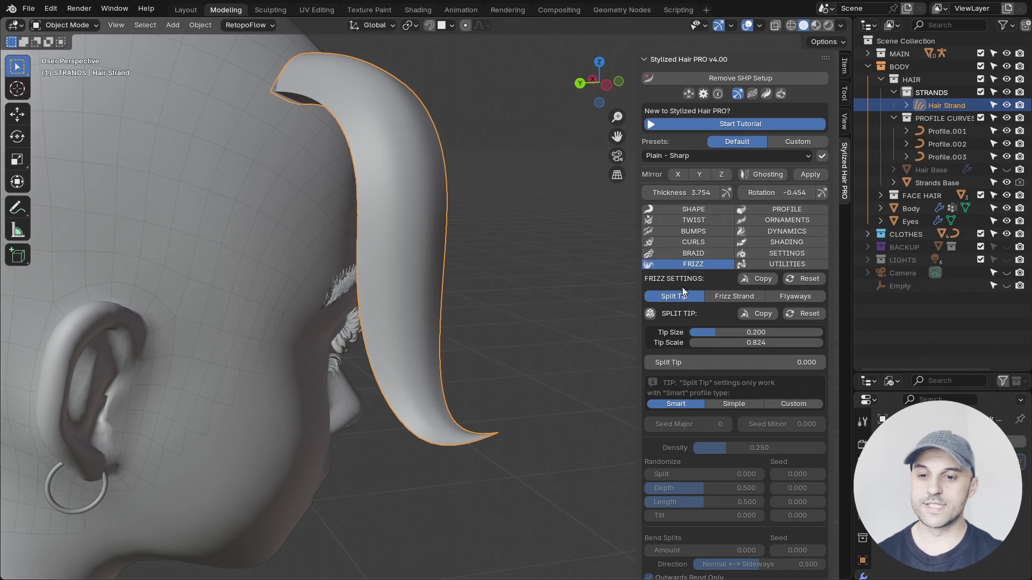
Step: Split the strand's tip fully with a Split Tip value of 1.000 and set the Tip Size to 0.322
middle_click_drag(538, 327, 526, 285)
scroll(527, 286, "up", 2)
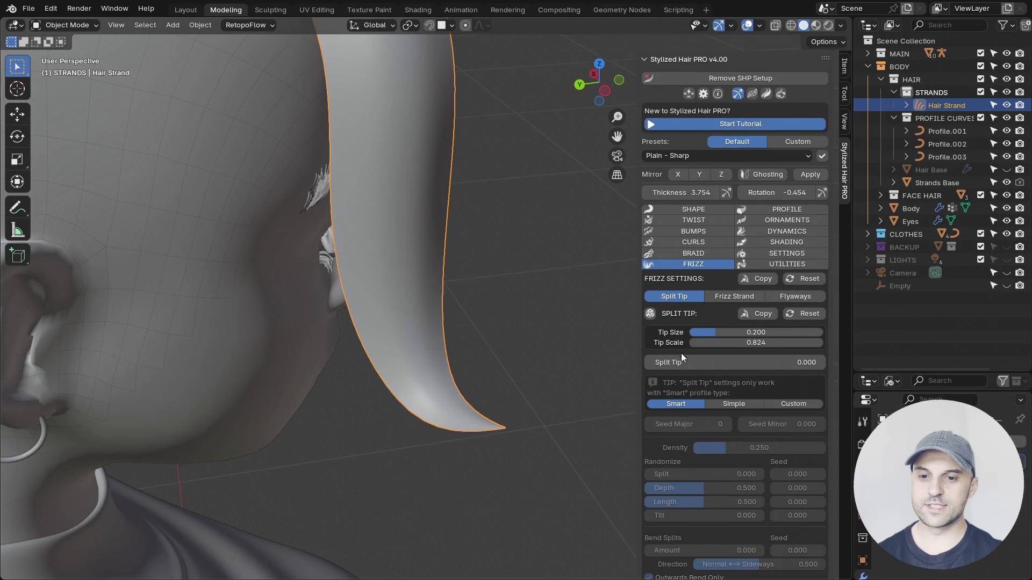
left_click_drag(682, 361, 826, 362)
middle_click_drag(569, 387, 588, 410)
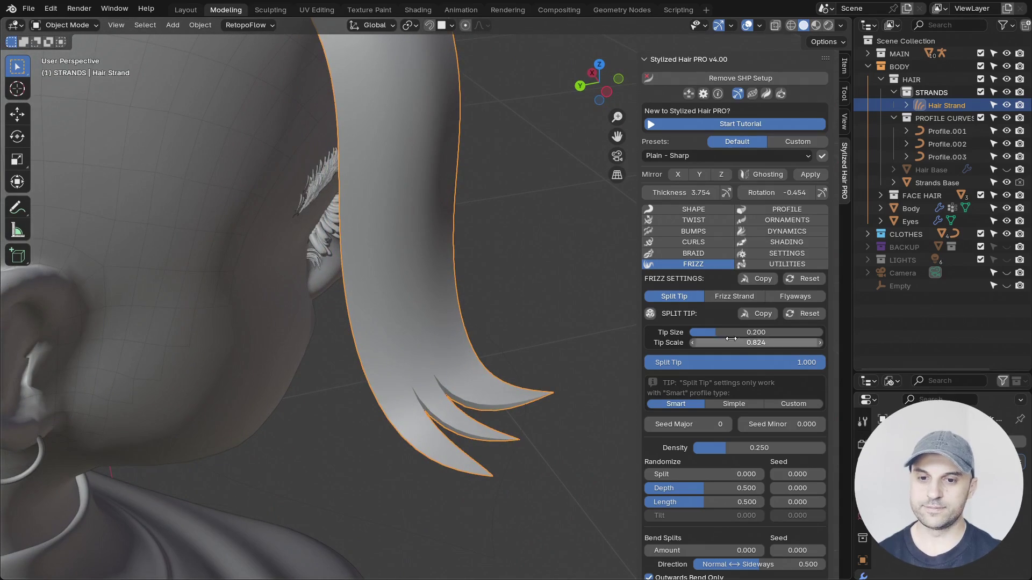
left_click_drag(734, 333, 751, 333)
mouse_move(588, 409)
middle_mouse_down()
mouse_move(462, 347)
mouse_move(427, 437)
mouse_move(586, 431)
mouse_move(594, 397)
middle_mouse_up()
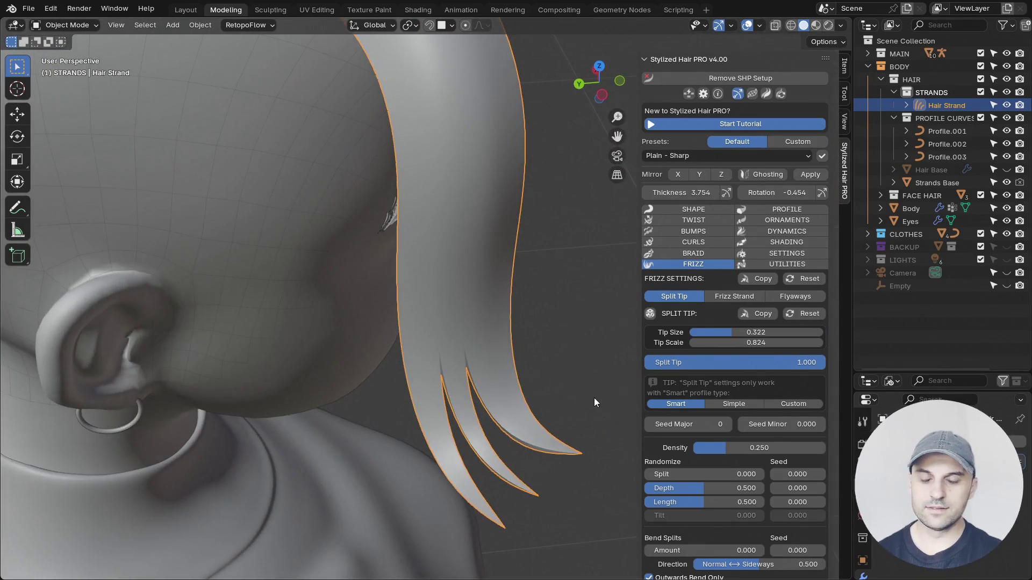
left_click(792, 210)
left_click(697, 265)
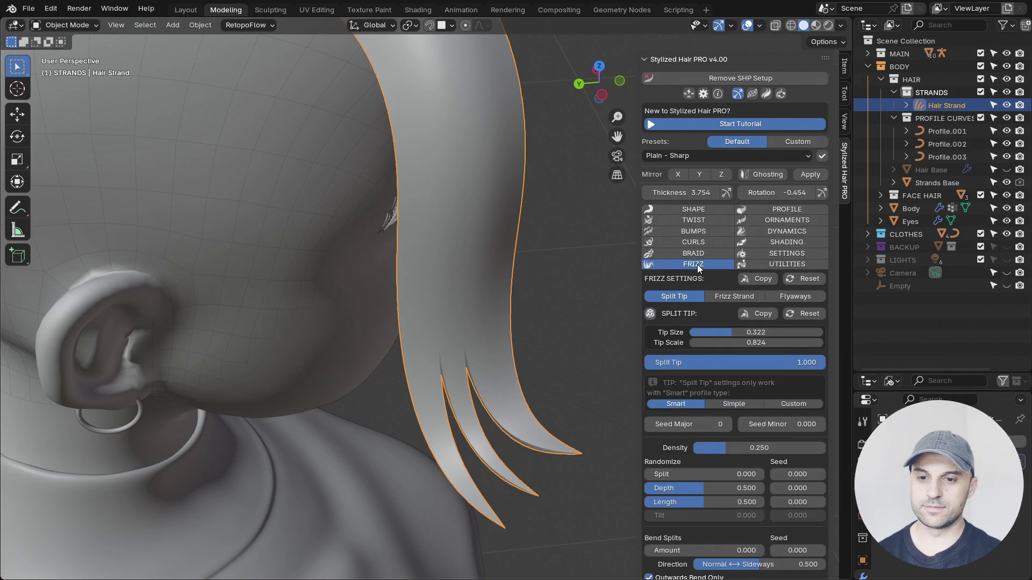
Step: Vary the tip splits, settling on Seed Major 13, Seed Minor 2.420 and a Density of 0.813
left_click(727, 424)
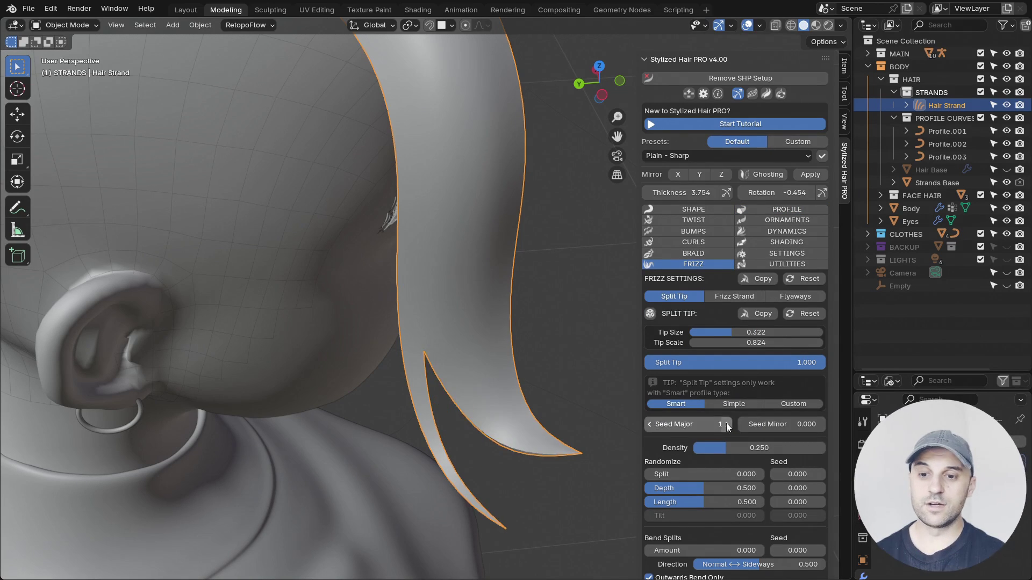
left_click(727, 424)
left_click(726, 423)
left_click(727, 424)
left_click(726, 424)
left_click(726, 424)
left_click_drag(722, 424, 800, 434)
scroll(742, 457, "down", 1)
middle_click_drag(579, 451, 582, 424)
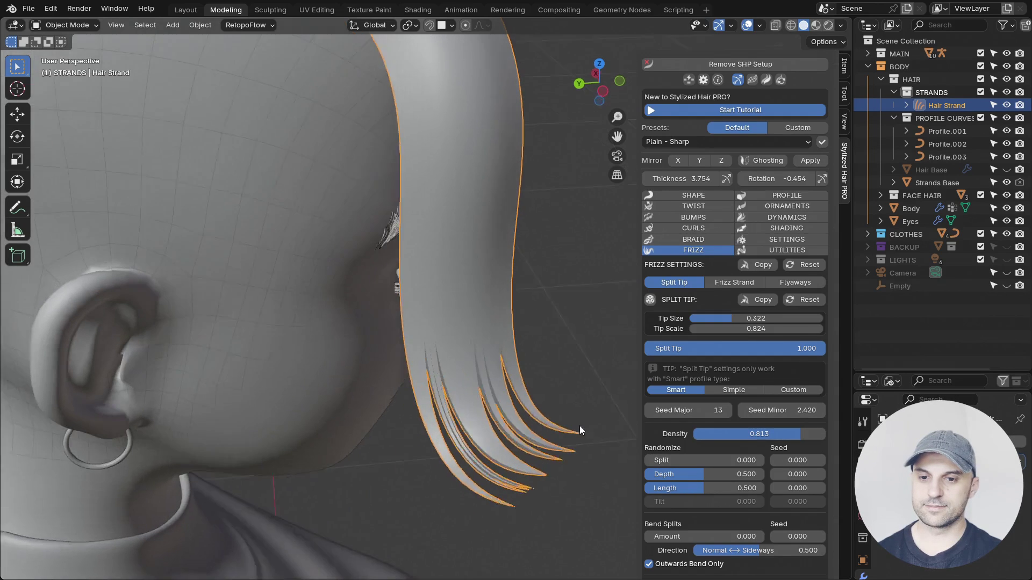
Step: Randomize split Depth to 0.985 (seed -0.720) and Length to 1.000 (seed 4.140), with Density 0.440 and Tip Size 0.476
left_click_drag(800, 434, 825, 404)
scroll(703, 468, "down", 3)
left_click_drag(704, 391, 763, 391)
left_click_drag(796, 390, 779, 390)
middle_click_drag(519, 401, 498, 404)
mouse_move(661, 376)
left_mouse_down()
mouse_move(744, 376)
mouse_move(645, 376)
left_mouse_up()
middle_click_drag(523, 482, 490, 475)
left_click_drag(731, 234, 753, 235)
middle_click_drag(511, 468, 546, 472)
Step: Try bending the tip splits by 0.320 with seed 2.120 and return the bend amount to 0
left_click_drag(699, 453, 730, 453)
left_click_drag(797, 453, 830, 453)
middle_click_drag(520, 441, 514, 401)
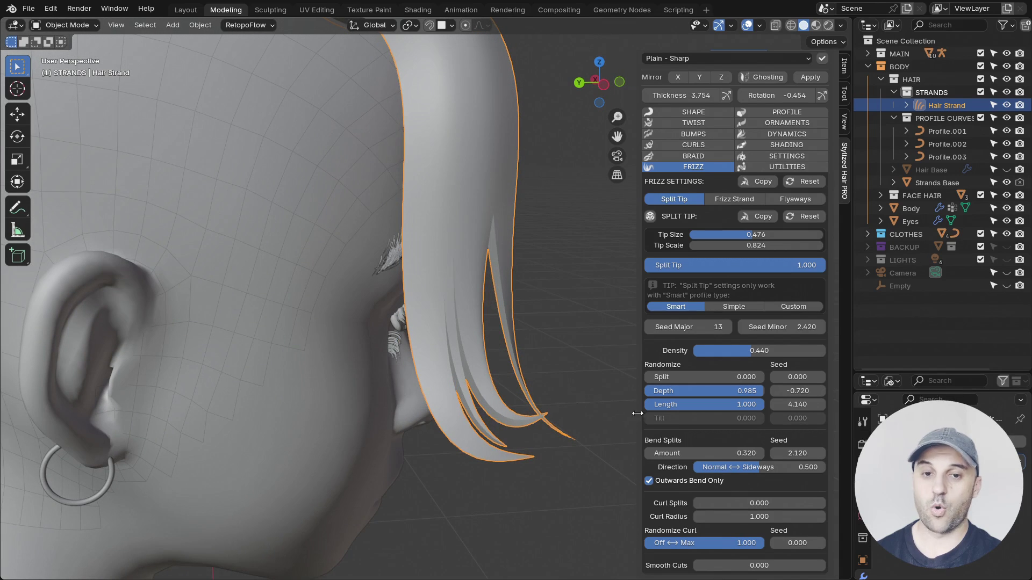
left_click_drag(704, 453, 672, 453)
middle_click_drag(565, 456, 544, 469)
Step: Curl the split tips with Curl Splits at 2.010 and Curl Radius at 3.500
mouse_move(752, 503)
left_mouse_down()
mouse_move(806, 503)
mouse_move(796, 503)
mouse_move(816, 516)
mouse_move(768, 517)
left_mouse_up()
middle_click_drag(415, 453, 473, 462)
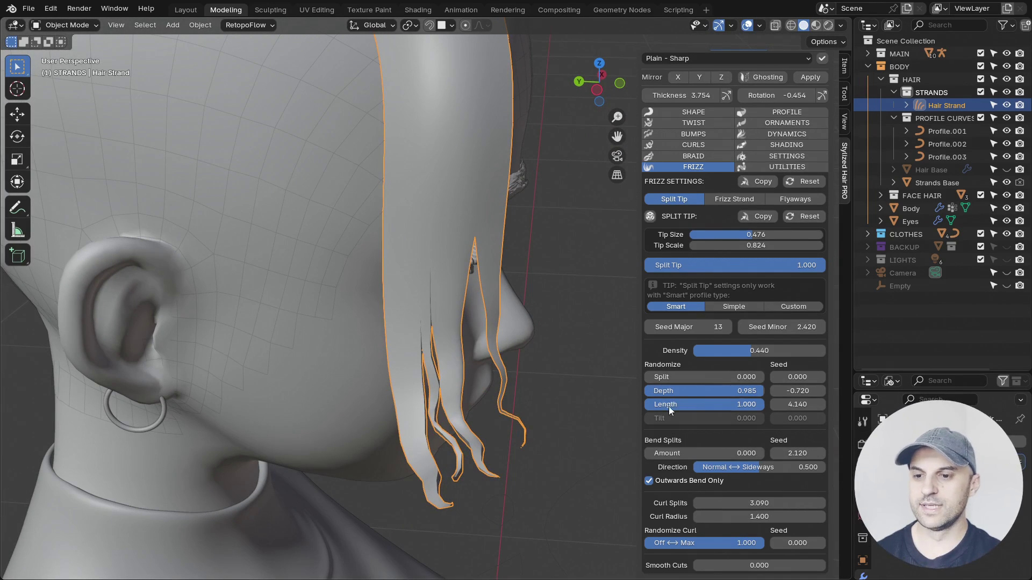
left_click_drag(758, 516, 785, 516)
middle_click_drag(526, 465, 388, 321)
left_click_drag(759, 503, 735, 503)
middle_click_drag(442, 447, 486, 497)
left_click_drag(759, 503, 759, 503)
middle_click_drag(368, 360, 423, 383)
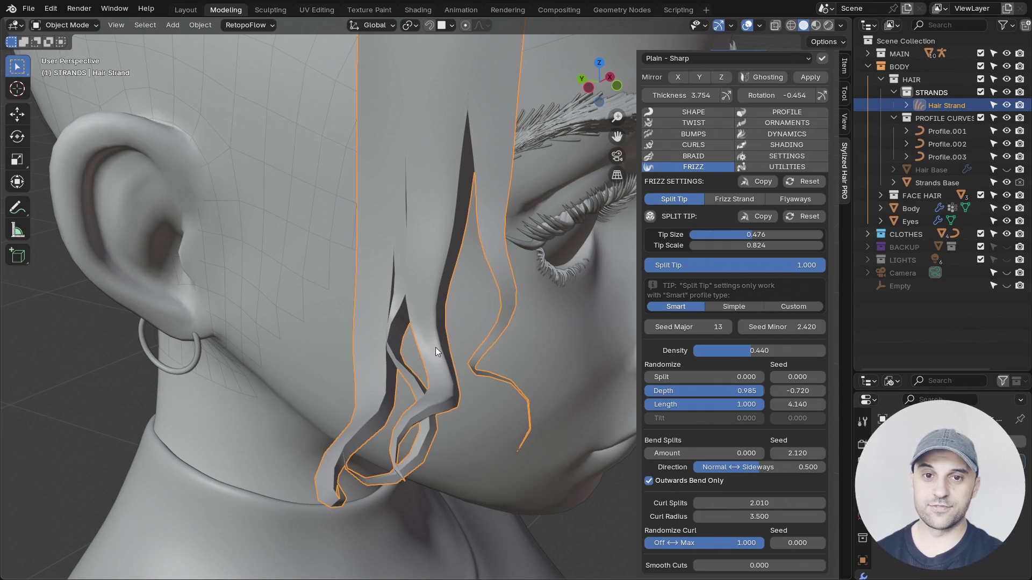
Step: Show the wireframe on the hair strand and deselect the strand to inspect its topology
scroll(762, 82, "up", 5)
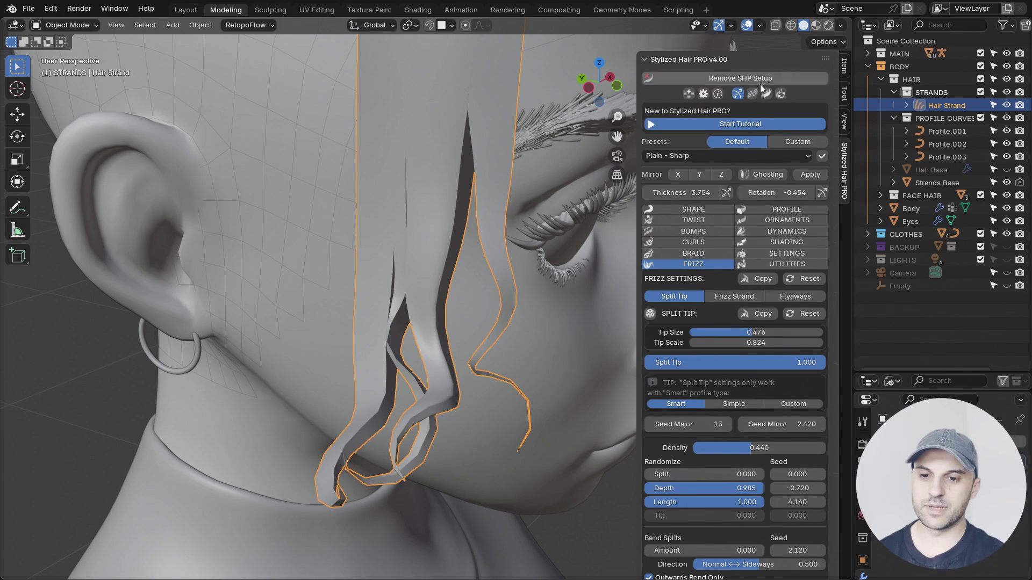
left_click(752, 94)
left_click(759, 25)
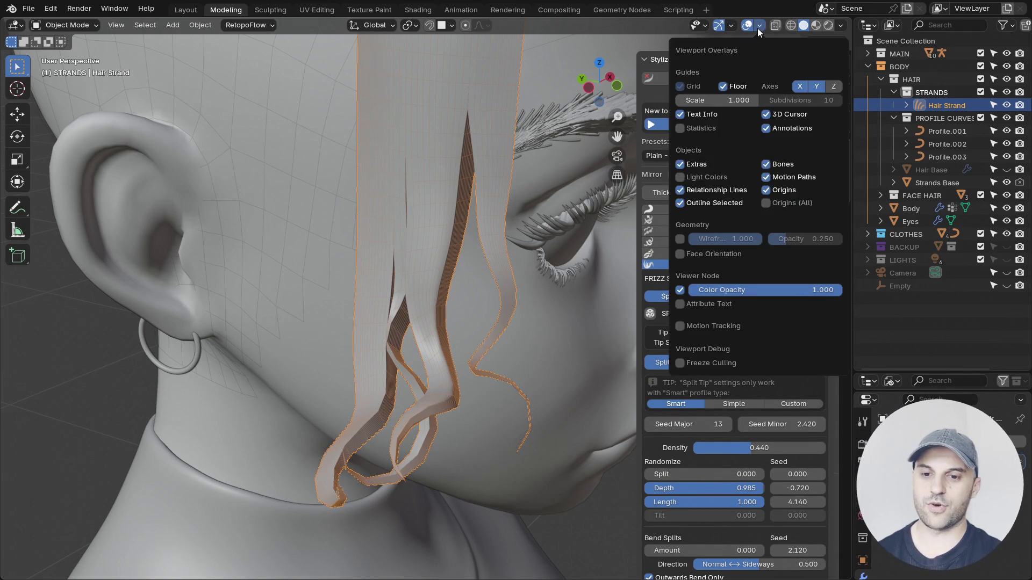
left_click(273, 421)
middle_click_drag(273, 422, 487, 371)
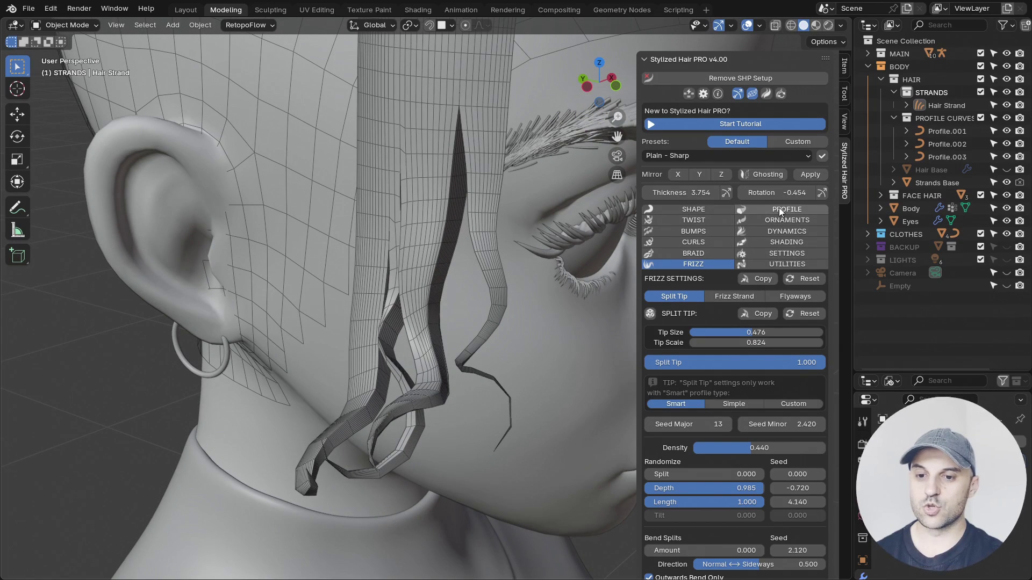
Step: Open the hair resolution settings and toggle Sync Render to Viewport Resolution off and back on
left_click(786, 253)
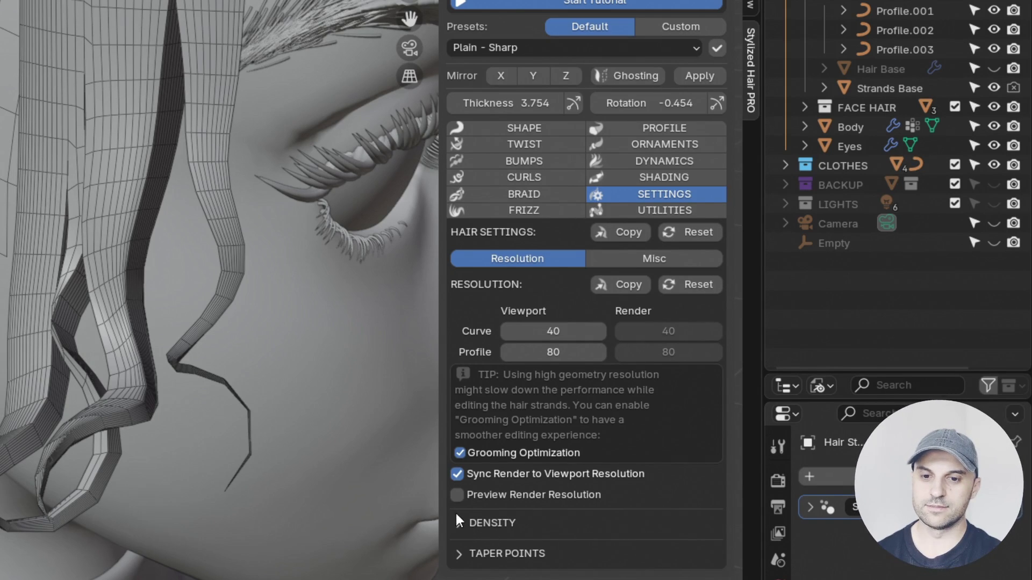
left_click(459, 474)
mouse_move(661, 330)
left_mouse_down()
mouse_move(715, 330)
mouse_move(655, 317)
left_mouse_up()
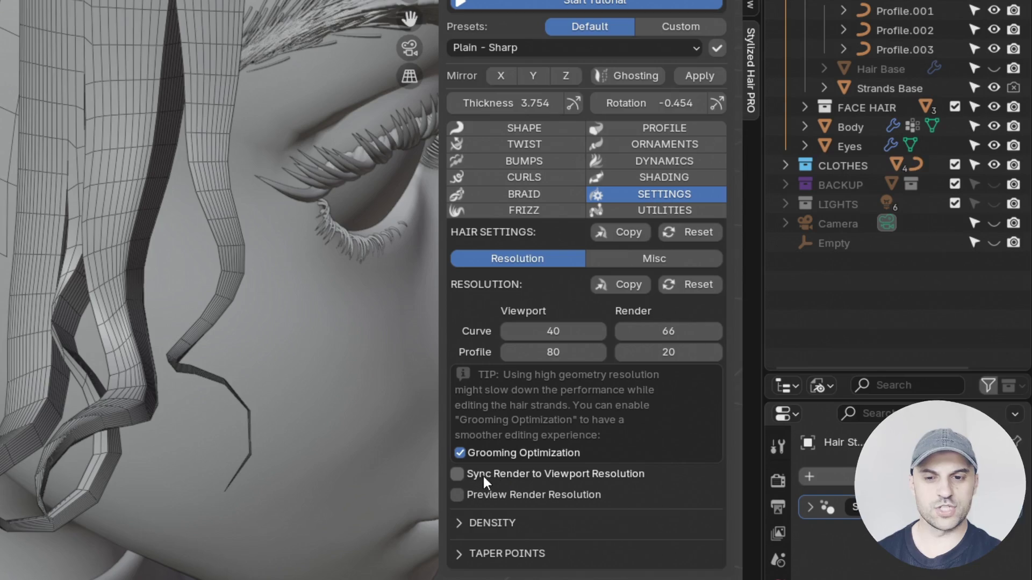
left_click(458, 474)
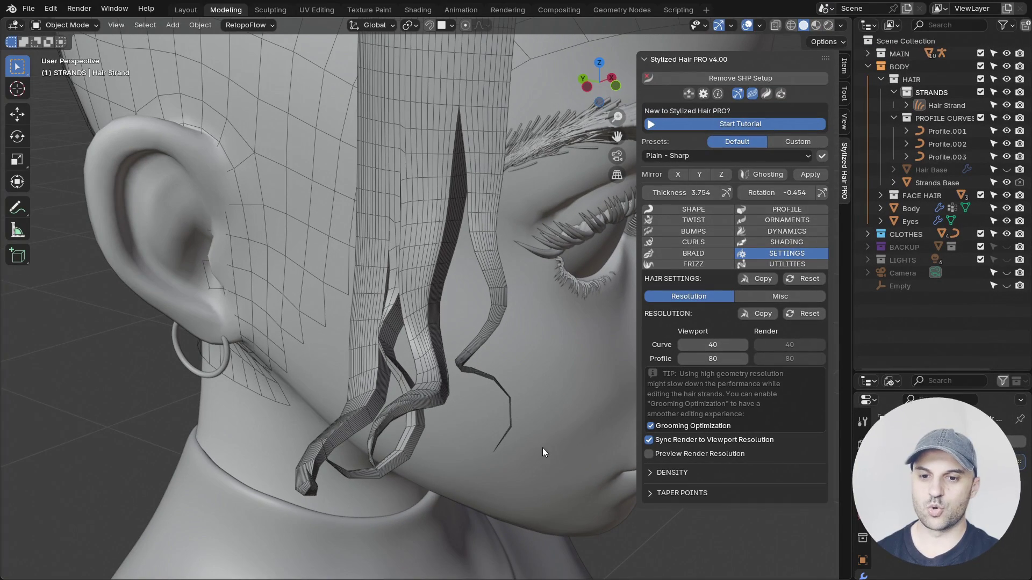
Step: Try a viewport Curve resolution of 154 on the strand and set it back to 40
middle_click_drag(536, 446, 469, 434)
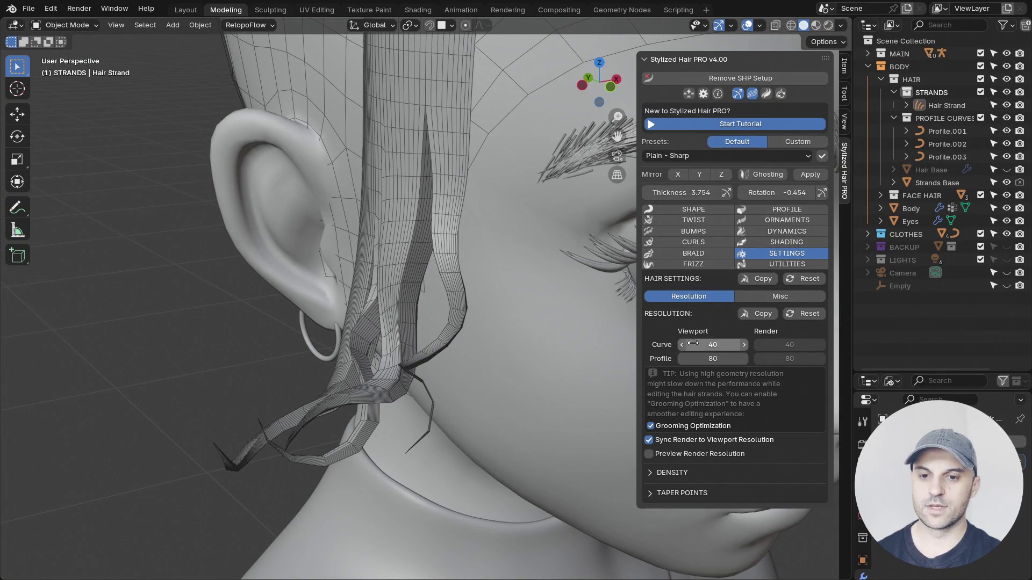
left_click_drag(693, 344, 752, 344)
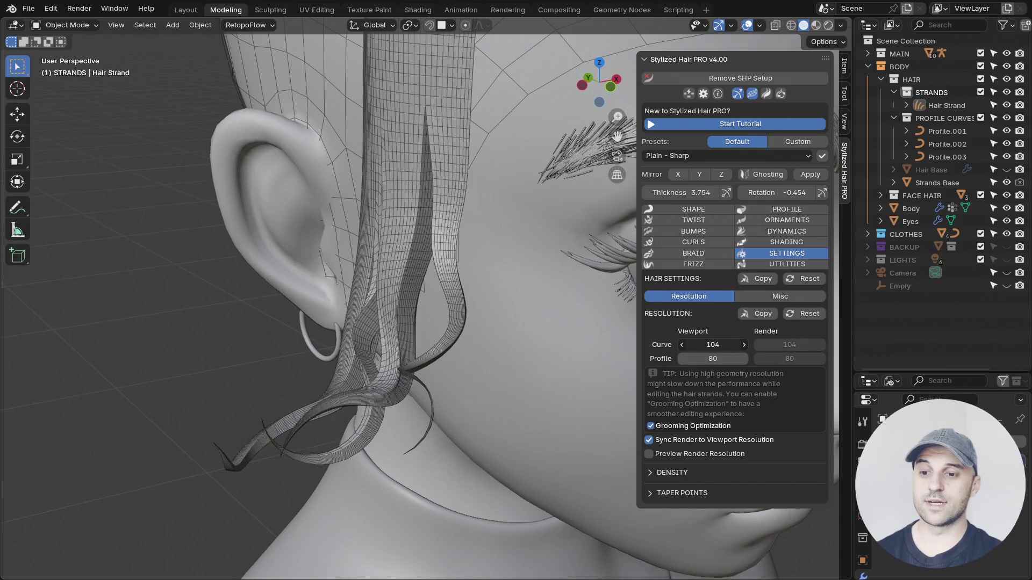
left_click_drag(712, 344, 736, 345)
middle_click_drag(497, 401, 540, 395)
scroll(540, 390, "down", 5)
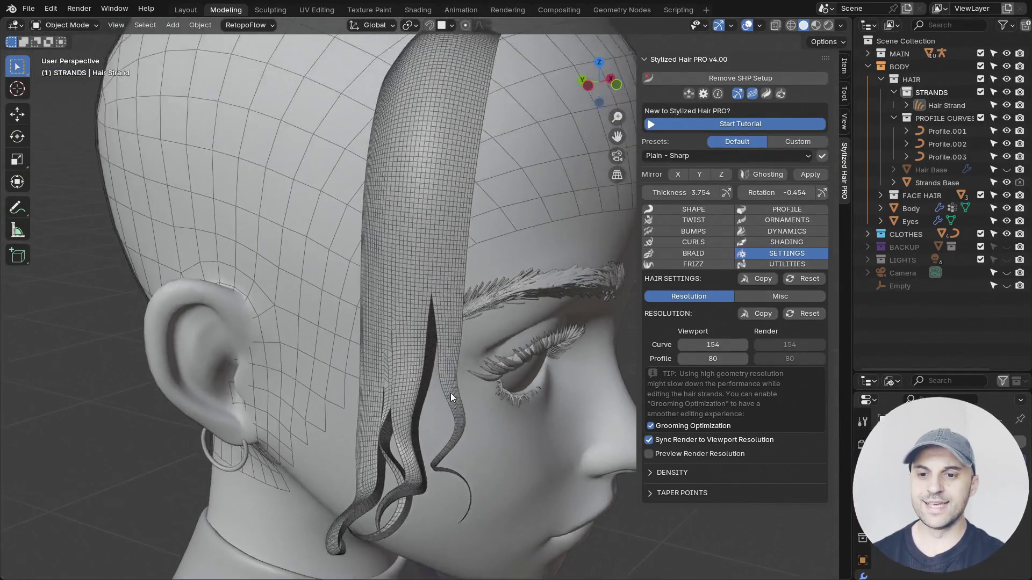
middle_click_drag(492, 400, 525, 327, "shift")
scroll(477, 298, "up", 2)
left_click(710, 344)
type("40")
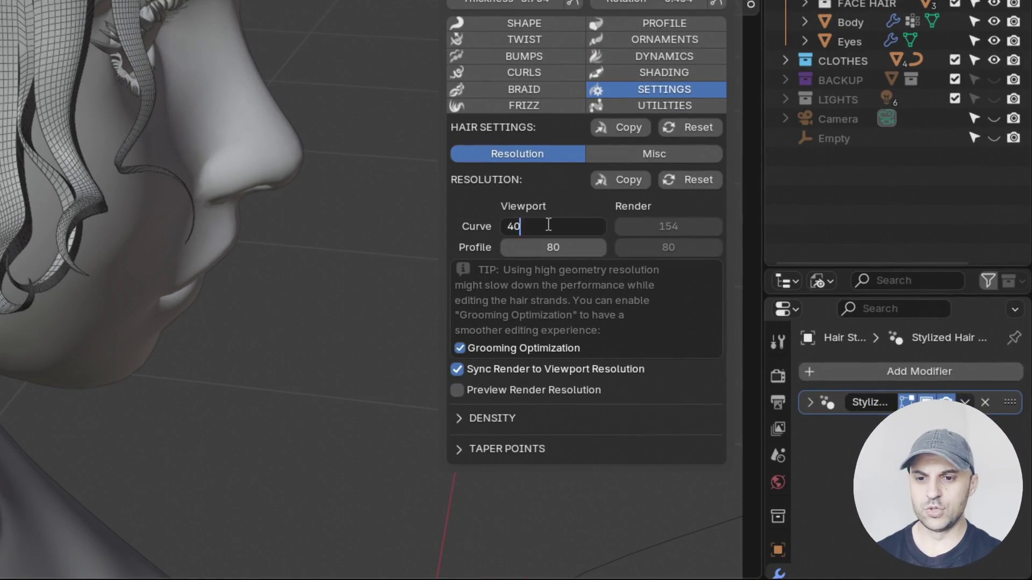
key("Return")
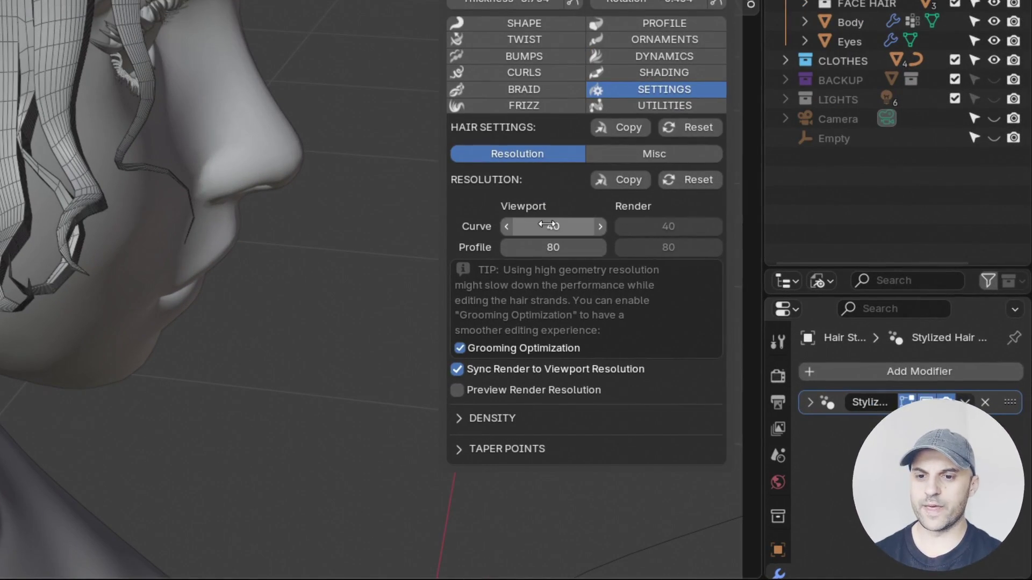
Step: Raise the strand's Tip density to 2.000 in the resolution's Density settings
left_click(466, 416)
middle_click_drag(207, 302, 293, 181)
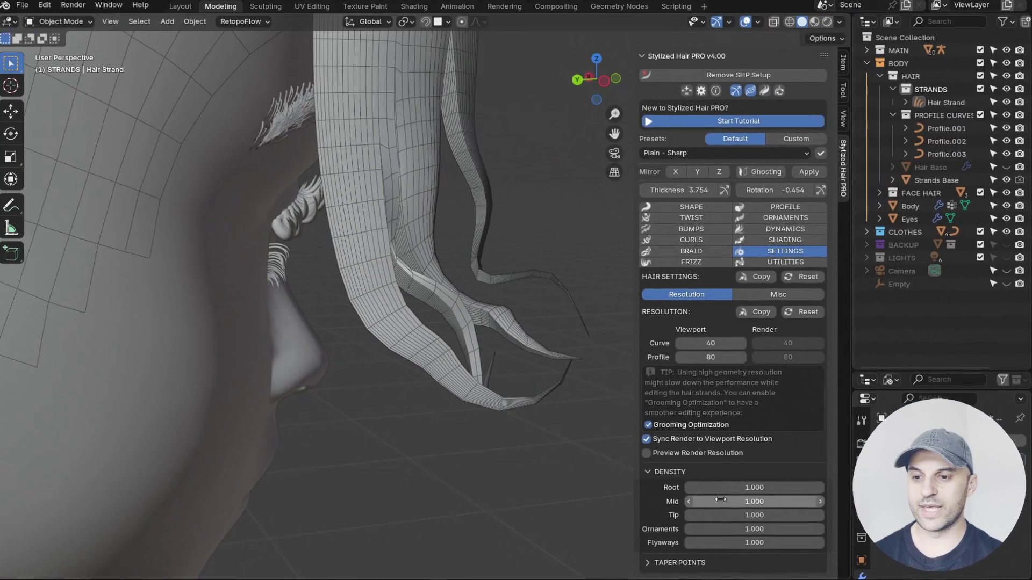
left_click_drag(694, 515, 726, 515)
middle_click_drag(430, 343, 486, 408)
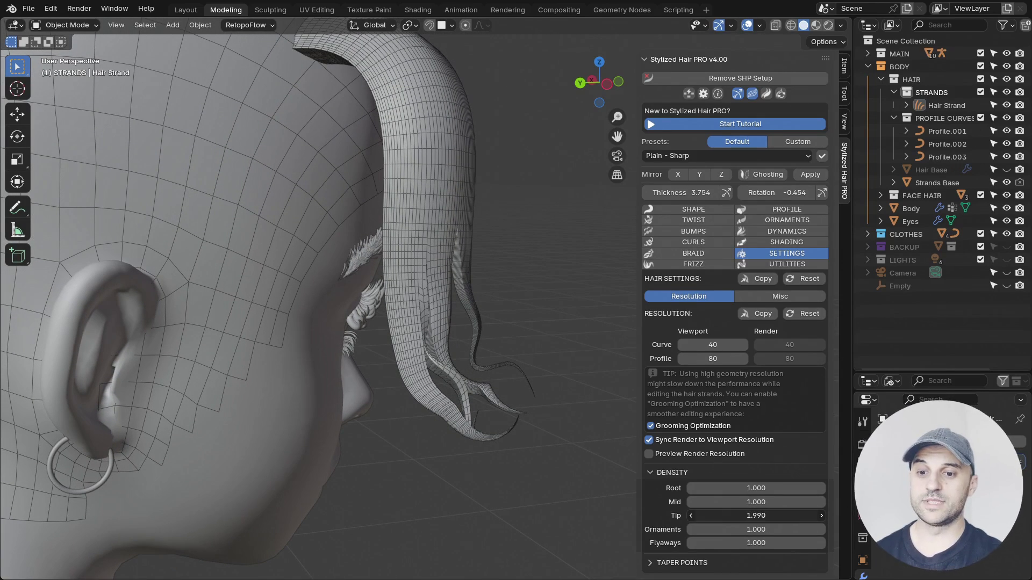
left_click_drag(726, 515, 773, 515)
middle_click_drag(497, 379, 519, 386)
middle_click_drag(411, 298, 469, 249)
Step: Set the strand's viewport Profile resolution to 40
left_click(710, 359)
type("40")
key("Return")
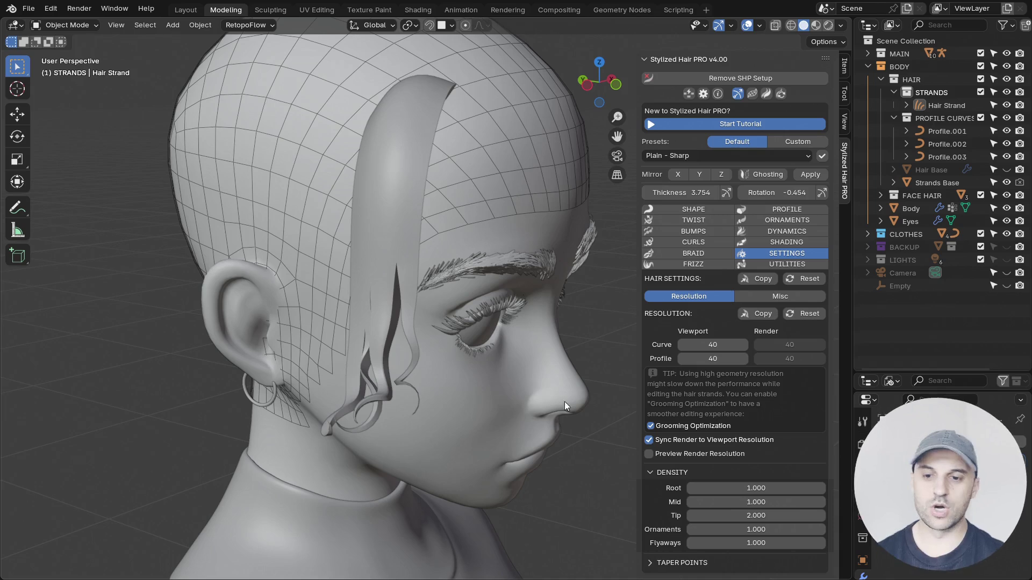
Step: Set both the Curve and Profile viewport resolutions of the strand to 80
middle_click_drag(565, 402, 526, 363)
left_click_drag(705, 344, 705, 358)
type("890")
key("BackSpace")
key("BackSpace")
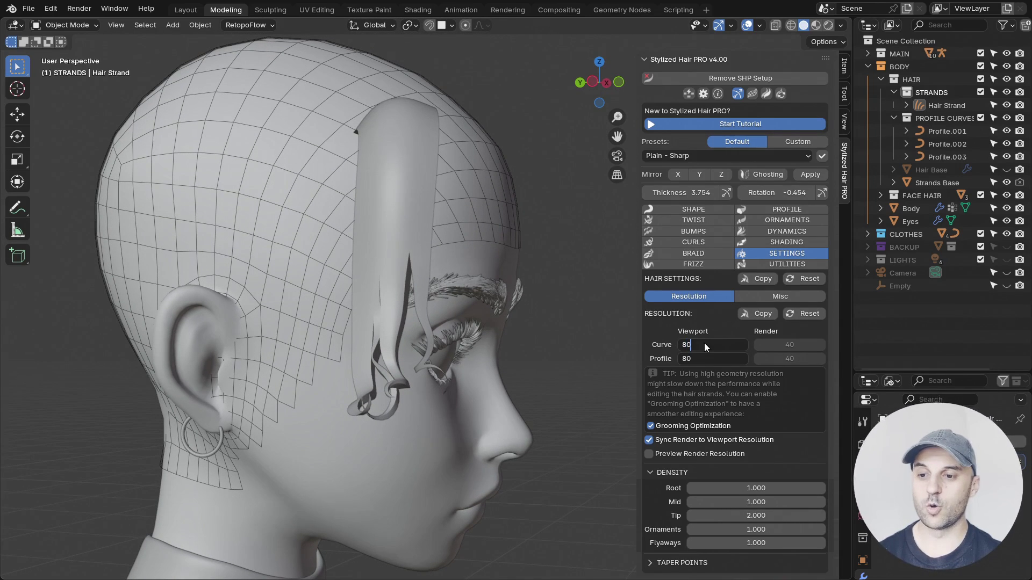
type("0")
key("Return")
middle_click_drag(495, 307, 433, 305)
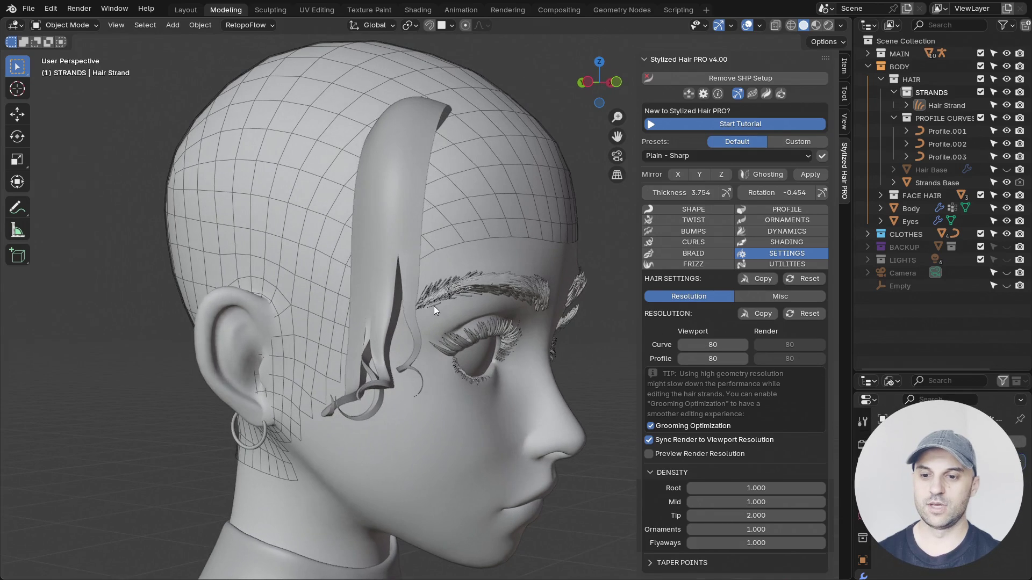
Step: Select the hair strand, disable Grooming Optimization and switch to Sculpt Mode
left_click(399, 218)
left_click(649, 425)
key("ctrl+Tab")
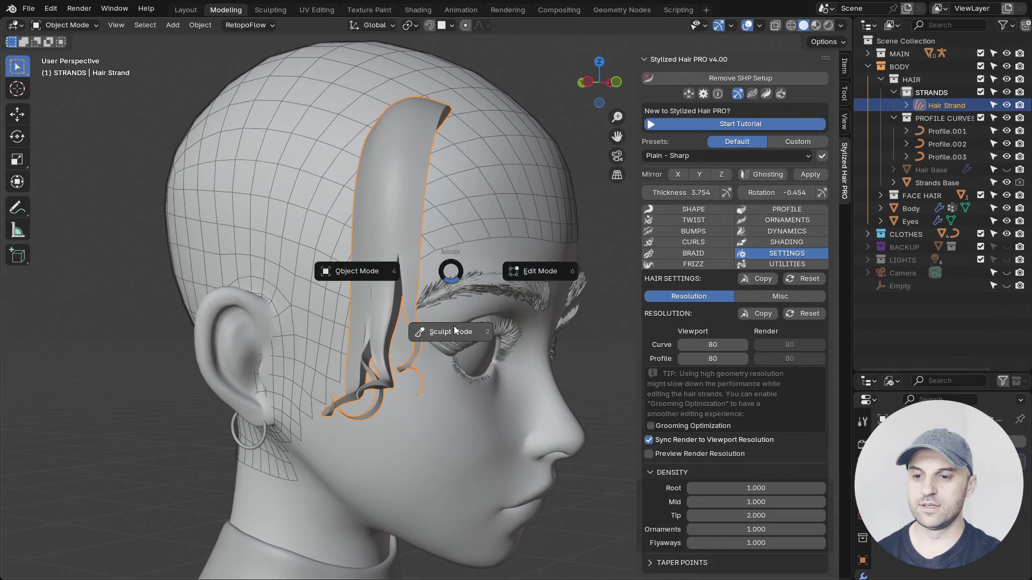
left_click(454, 325)
key("ctrl+Tab")
left_click(442, 294)
key("ctrl+Tab")
left_click(457, 326)
Step: Comb the strand back over the ear and down toward the cheek, and return to Object Mode
middle_click_drag(457, 326, 391, 372)
left_click_drag(390, 373, 143, 310)
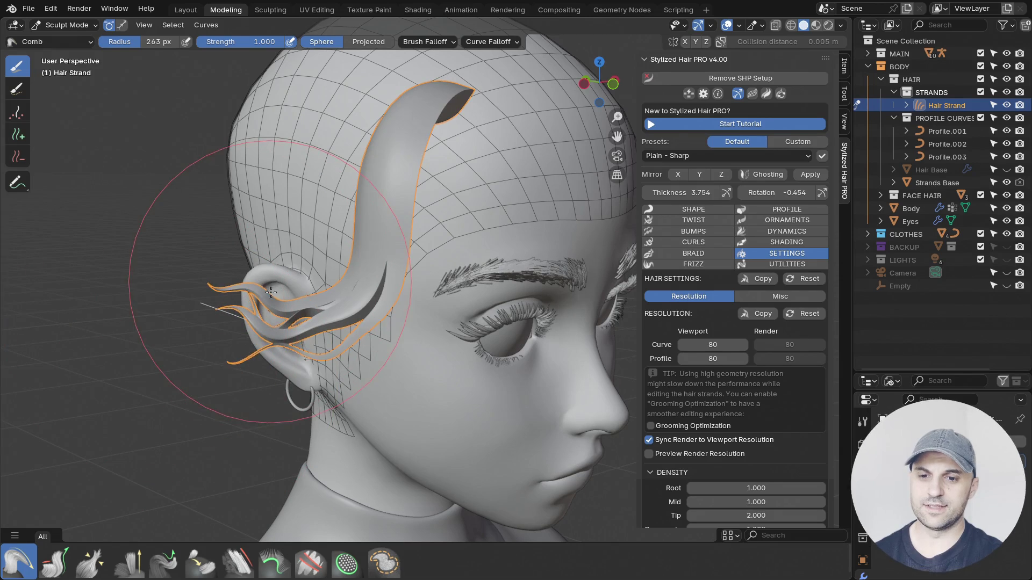
mouse_move(242, 299)
left_mouse_down()
mouse_move(299, 473)
mouse_move(384, 526)
mouse_move(509, 470)
left_mouse_up()
middle_click_drag(513, 416, 536, 389)
key("ctrl+Tab")
left_click(457, 389)
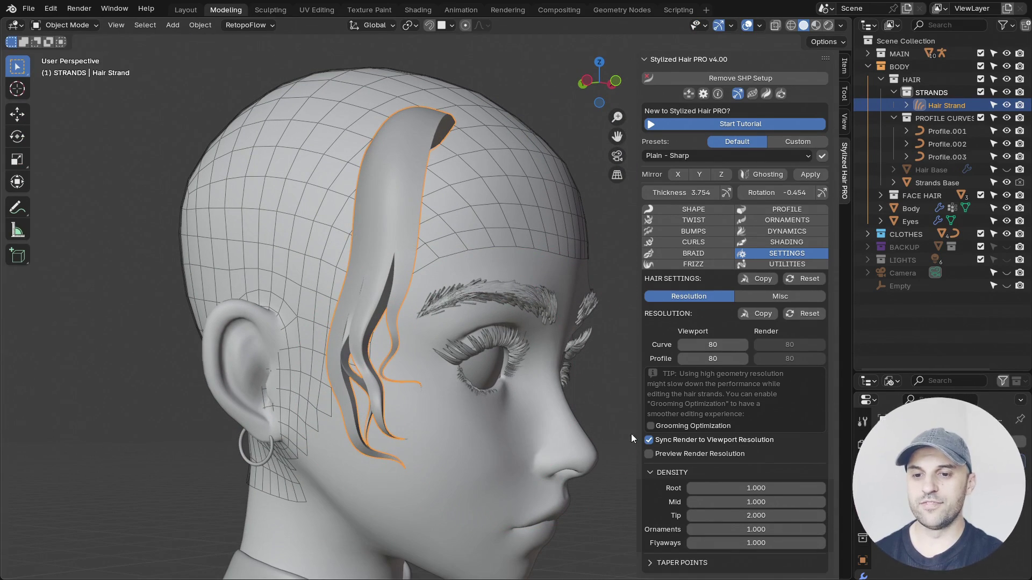
Step: Show the strand's wireframe with Grooming Optimization enabled and switch to Sculpt Mode
left_click(751, 93)
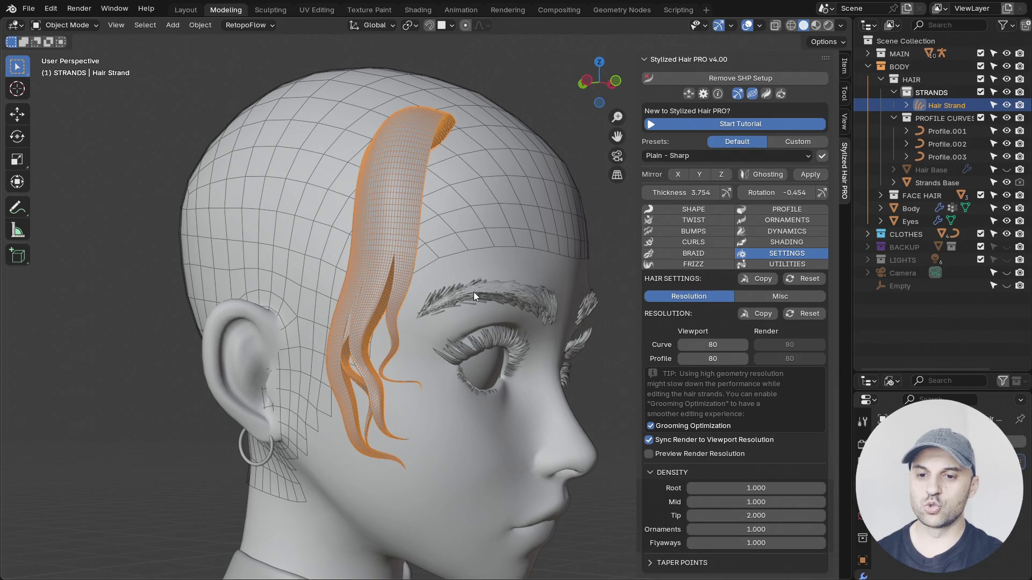
middle_click_drag(423, 298, 399, 297)
key("ctrl+Tab")
left_click(449, 262)
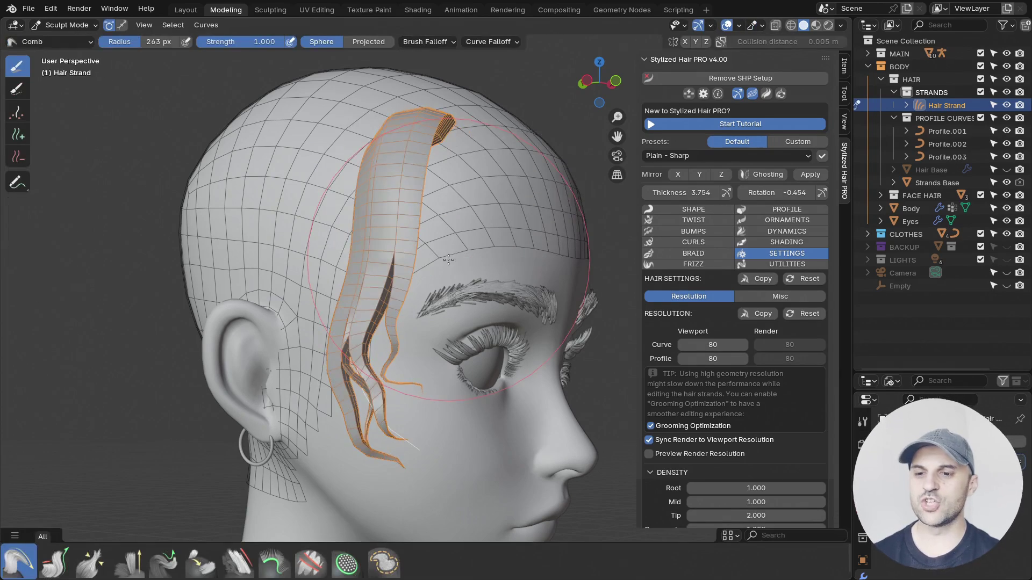
mouse_move(422, 355)
middle_mouse_down()
mouse_move(480, 359)
mouse_move(451, 353)
middle_mouse_up()
Step: Comb the optimized strand back toward the ear and down over the temple, and return to Object Mode
mouse_move(438, 386)
left_mouse_down()
mouse_move(413, 431)
mouse_move(249, 496)
left_mouse_up()
left_click_drag(380, 364, 248, 302)
left_click_drag(317, 322, 217, 287)
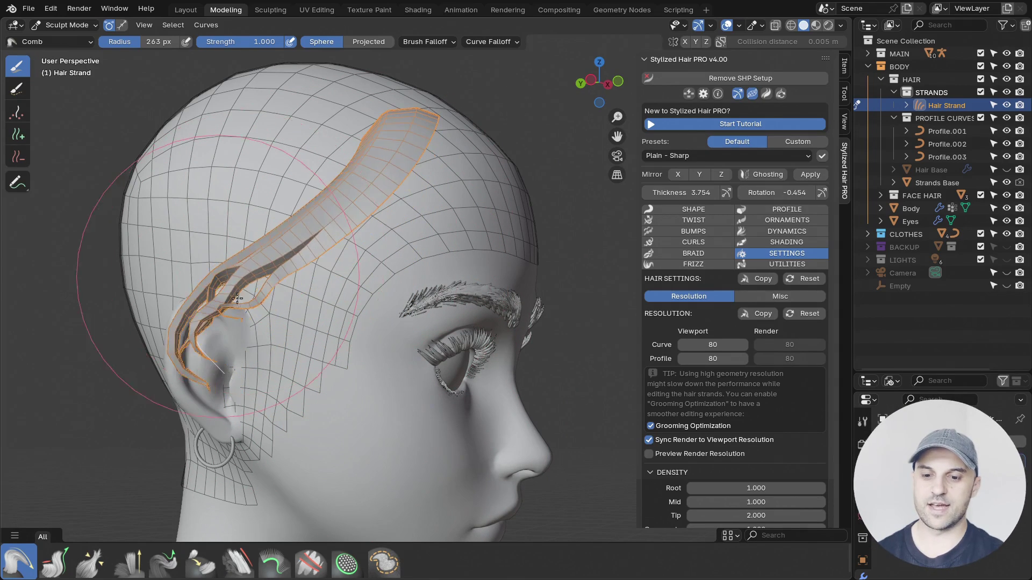
mouse_move(235, 242)
left_mouse_down()
mouse_move(424, 491)
mouse_move(376, 537)
left_mouse_up()
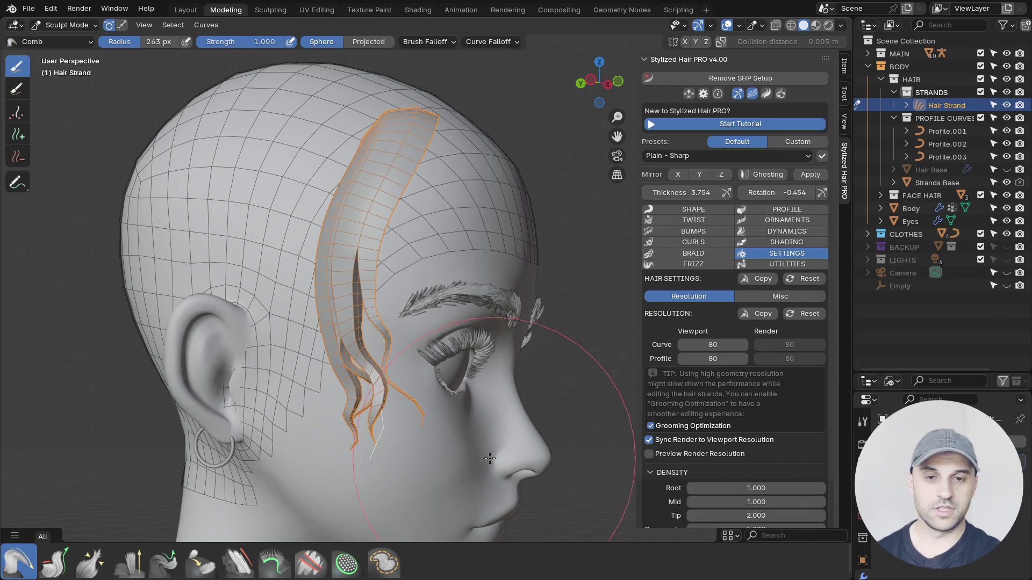
key("ctrl+Tab")
left_click(406, 459)
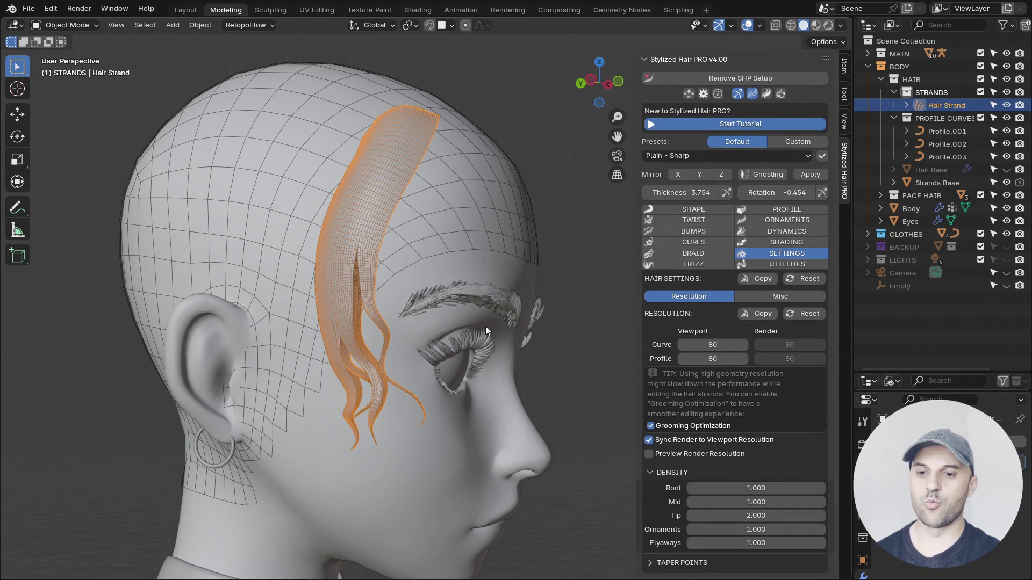
Step: Keep the strand in Object Mode and start the add-on's step-by-step tutorial
left_click(491, 389)
key("ctrl+Tab")
left_click(457, 395)
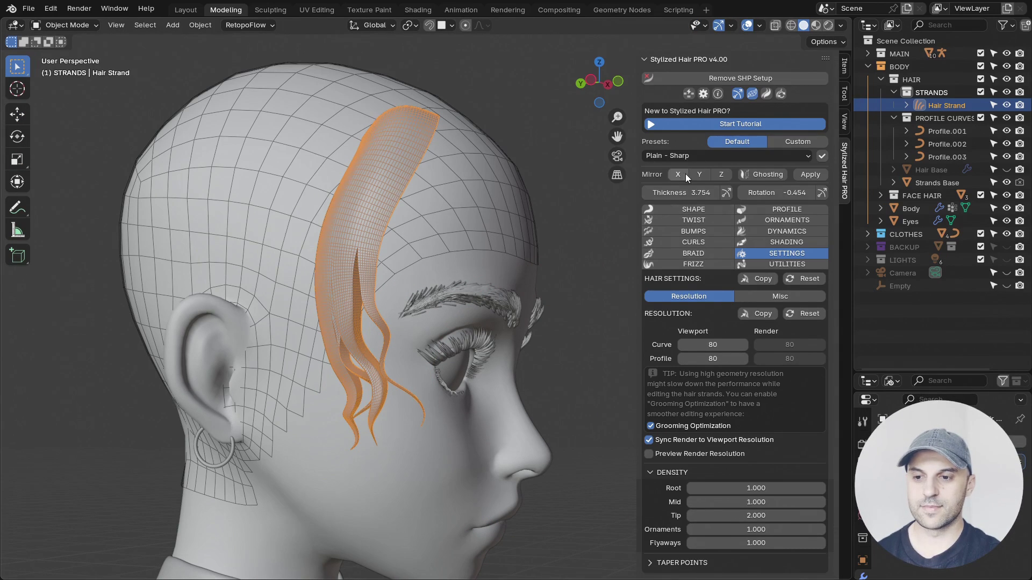
left_click(720, 123)
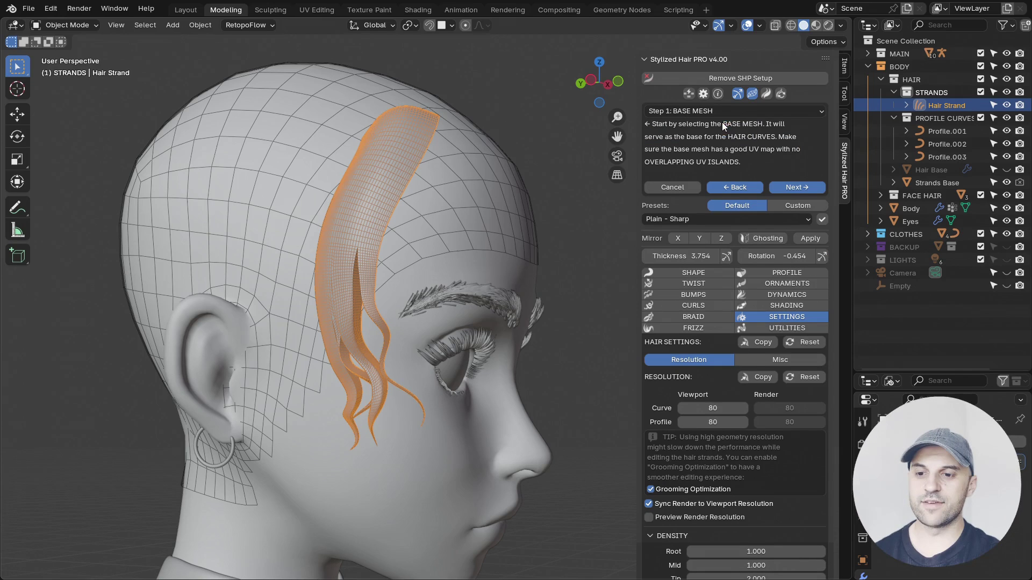
Step: Advance the add-on tutorial from the base mesh step to Step 8: SETTINGS SECTIONS
left_click(793, 187)
left_click(793, 188)
left_click(794, 187)
left_click(793, 187)
left_click(793, 187)
left_click(793, 188)
left_click(793, 188)
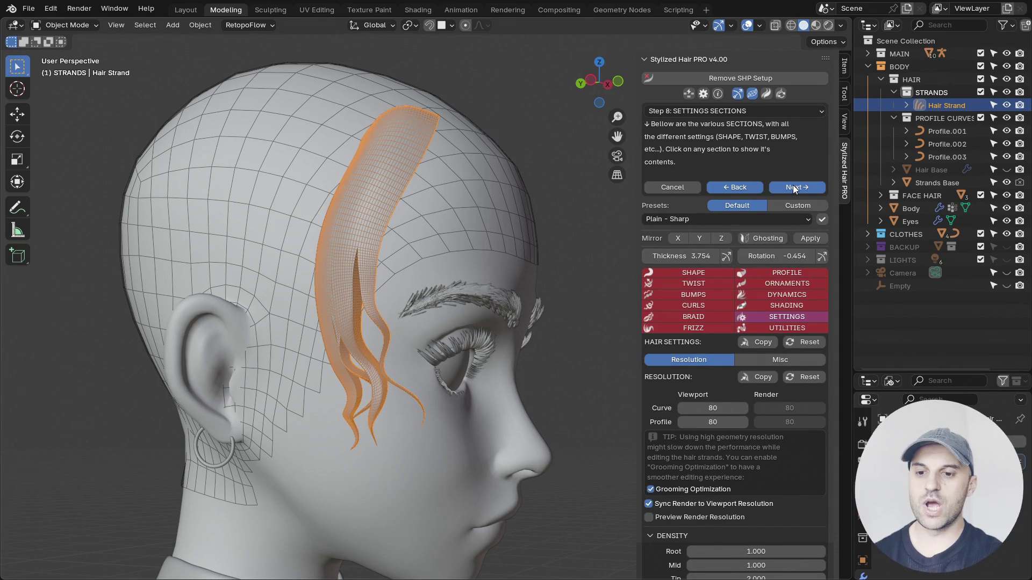
Step: Browse the full list of tutorial steps and cancel the tutorial
left_click(698, 112)
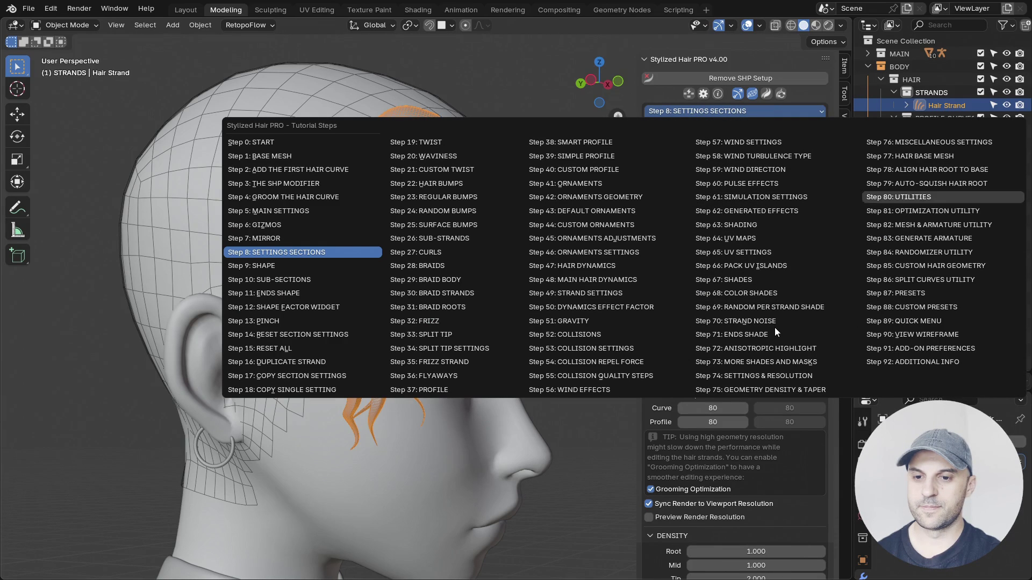
scroll(775, 327, "down", 4)
left_click(670, 188)
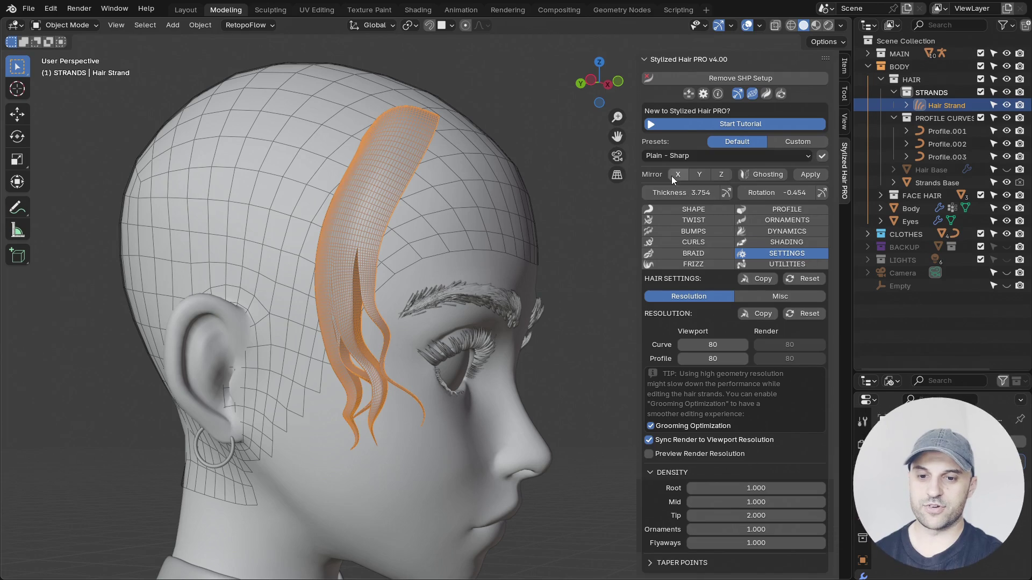
Step: Hide both the tips and the tutorial through the SHP Preferences
left_click(704, 93)
left_click_drag(706, 92, 521, 200)
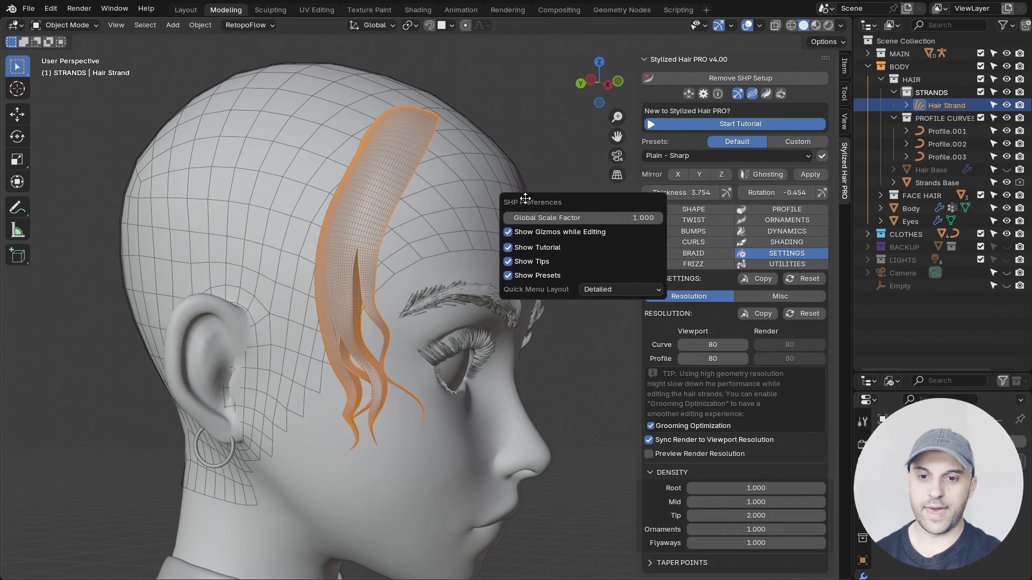
left_click(504, 262)
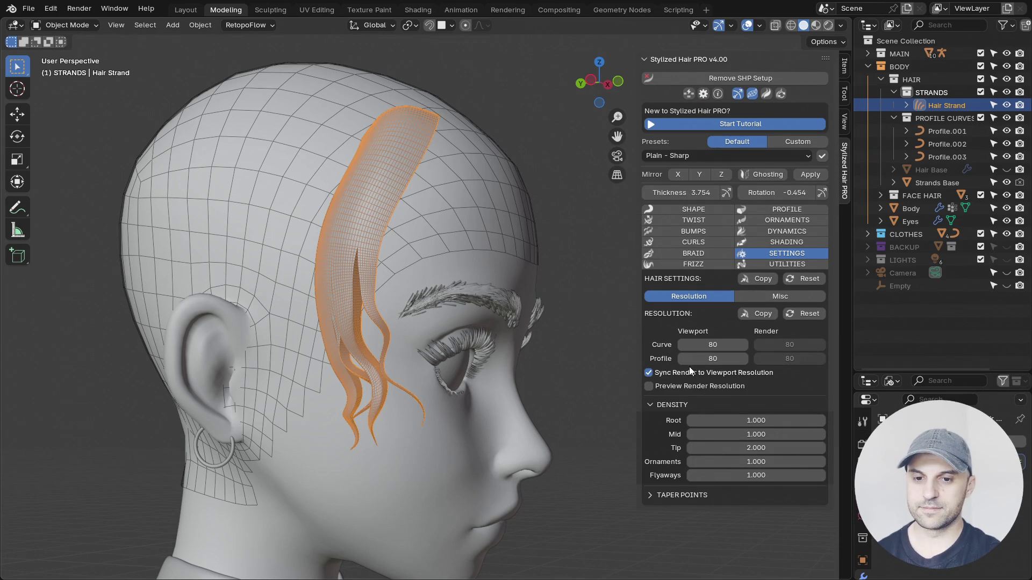
left_click(703, 93)
left_click_drag(672, 114, 531, 131)
left_click(507, 177)
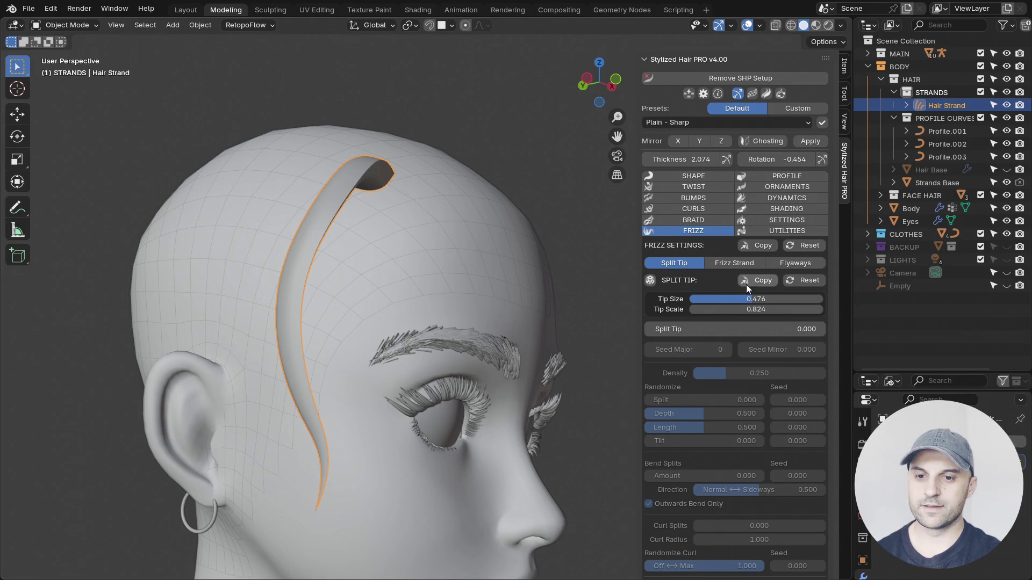
Step: Try Frizz Strand on the strand with Strength 1.220 and Seed 4.960, vary its Scale, and reset the Frizz Strand settings
left_click(747, 263)
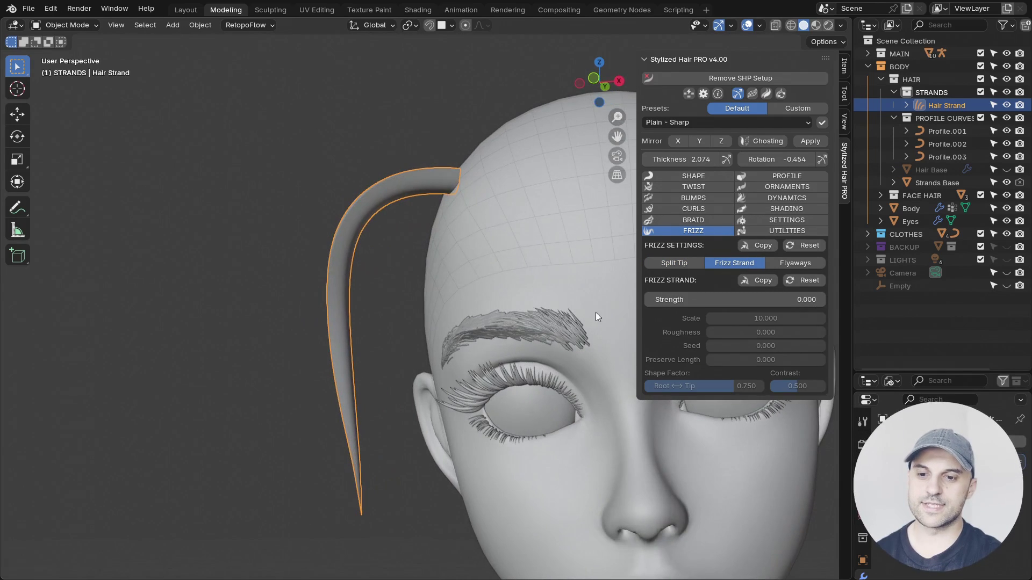
mouse_move(664, 300)
left_mouse_down()
mouse_move(704, 299)
mouse_move(664, 305)
left_mouse_up()
left_click_drag(747, 345, 795, 345)
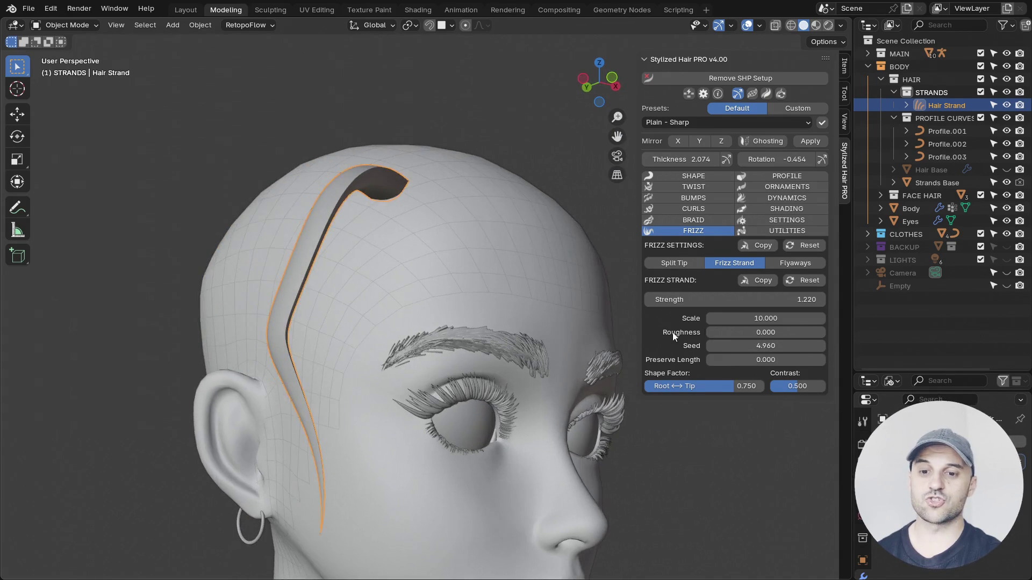
left_click_drag(720, 318, 790, 345)
mouse_move(414, 385)
middle_mouse_down()
mouse_move(346, 385)
mouse_move(403, 385)
middle_mouse_up()
left_click(798, 282)
Step: Set the strand's Thickness to 2.834 and add flyaways with a Count of 15
left_click_drag(681, 159, 716, 159)
middle_click_drag(527, 303, 595, 303)
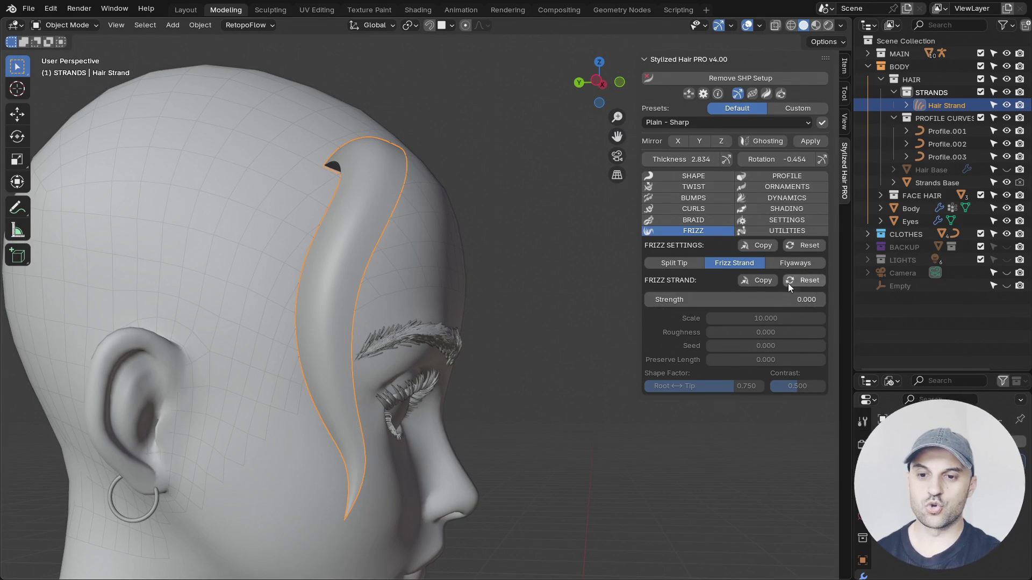
left_click(808, 263)
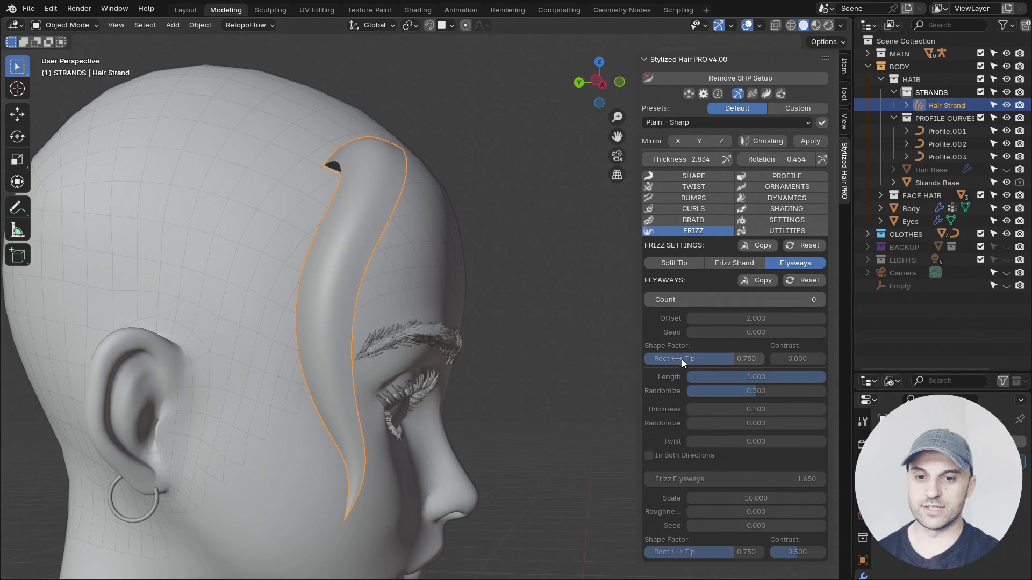
left_click_drag(752, 301, 806, 301)
middle_click_drag(516, 307, 472, 323)
scroll(446, 301, "up", 3)
middle_click_drag(421, 281, 371, 295)
scroll(373, 293, "down", 1)
Step: Comb the strand with its flyaways back toward the ear and down over the temple, and return to Object Mode
key("shift+h")
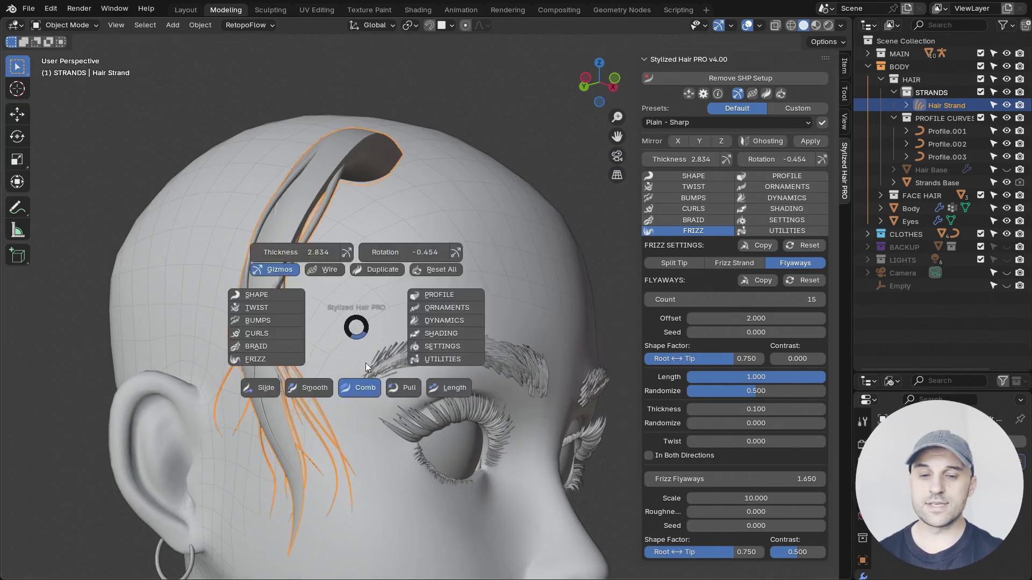
left_click(368, 386)
mouse_move(410, 396)
left_mouse_down()
mouse_move(267, 429)
mouse_move(150, 310)
mouse_move(274, 516)
left_mouse_up()
middle_click_drag(226, 376, 274, 376)
left_click_drag(274, 376, 322, 524)
key("ctrl+Tab")
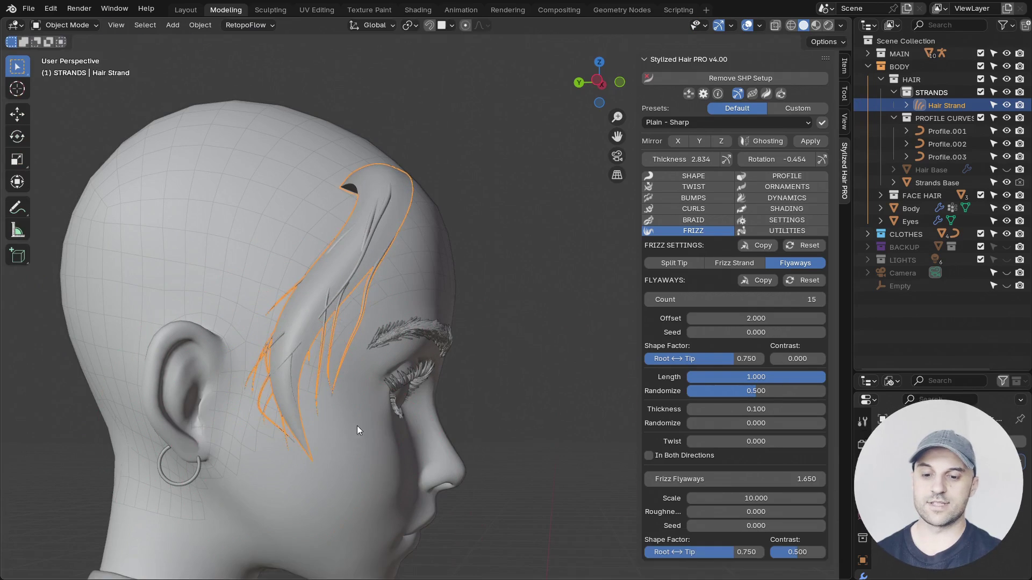
Step: Set the flyaways' Twist to -0.640 and Frizz Flyaways to 1.600, and vary their Length and thickness randomization
middle_click_drag(369, 414, 397, 394)
scroll(508, 341, "up", 2)
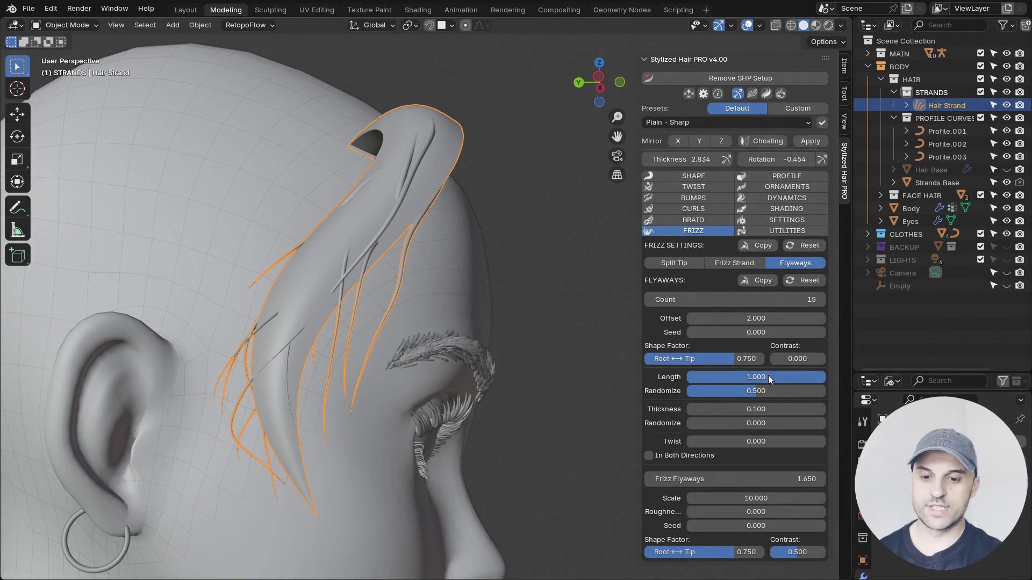
mouse_move(747, 441)
left_mouse_down()
mouse_move(806, 441)
mouse_move(745, 441)
left_mouse_up()
mouse_move(687, 479)
left_mouse_down()
mouse_move(720, 479)
mouse_move(687, 479)
left_mouse_up()
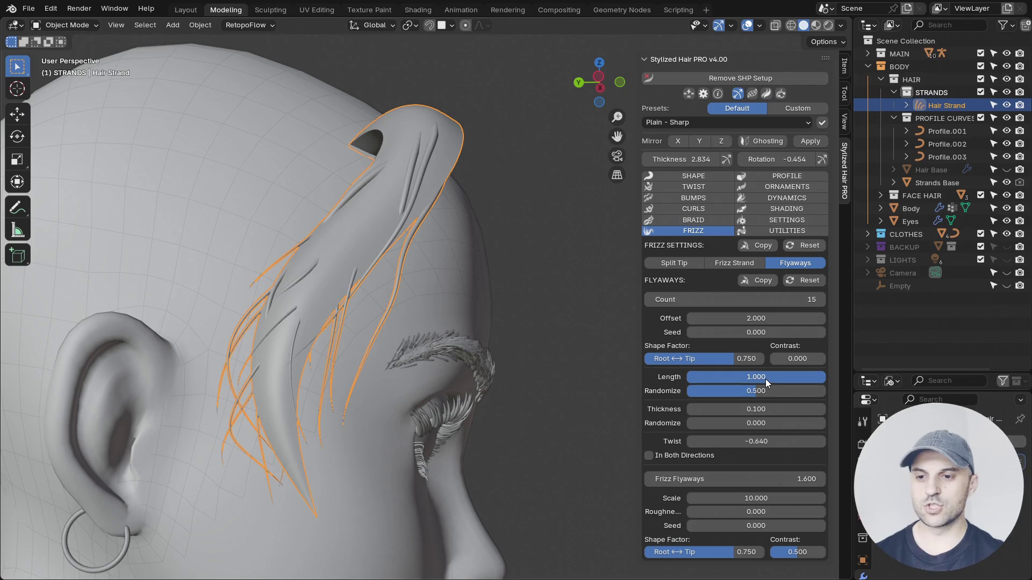
mouse_move(765, 379)
left_mouse_down()
mouse_move(711, 379)
mouse_move(767, 379)
left_mouse_up()
left_click_drag(734, 423, 737, 422)
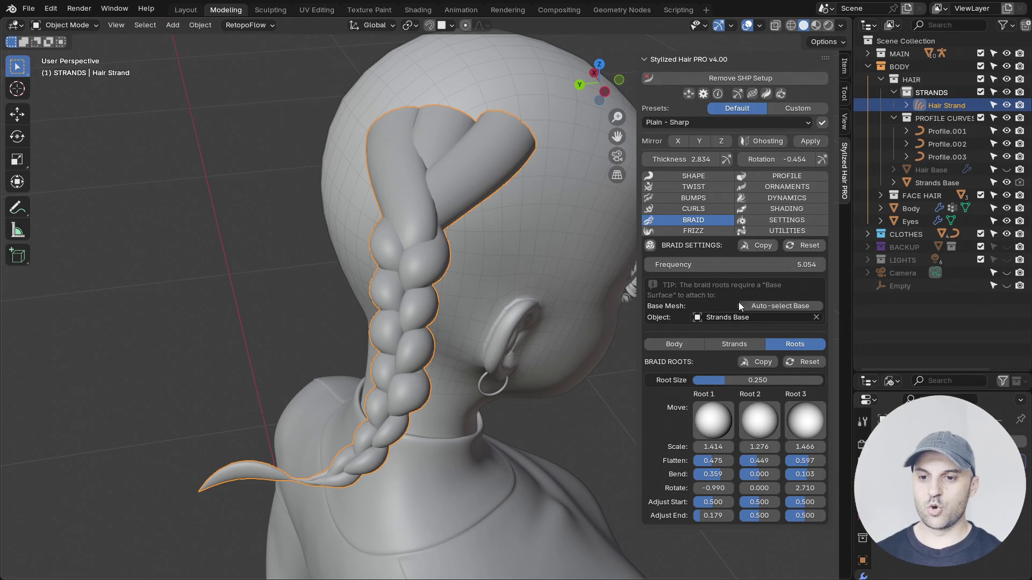
Step: Clear the base mesh Object and UV Map in the braid's miscellaneous settings
left_click(789, 220)
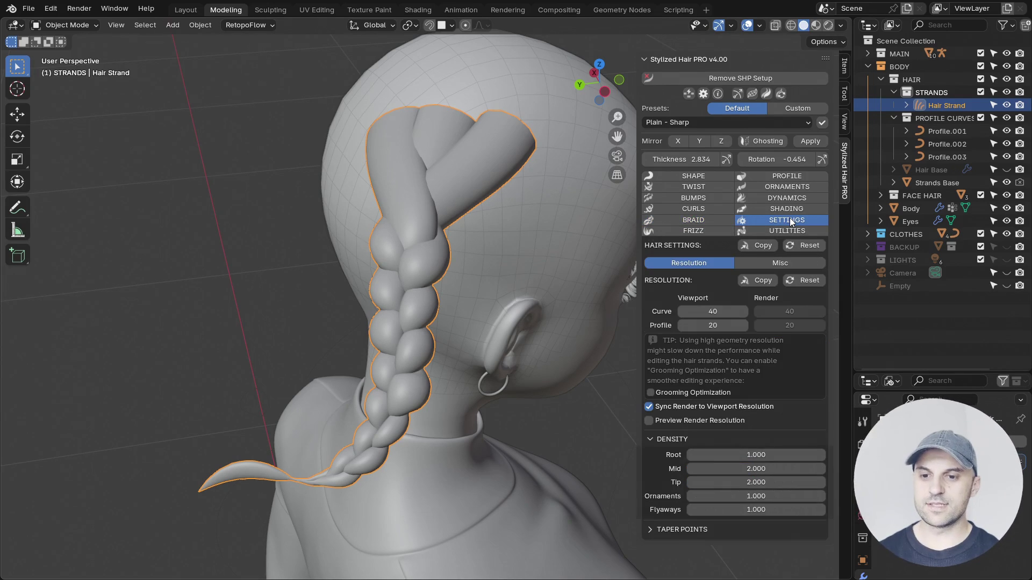
left_click(781, 262)
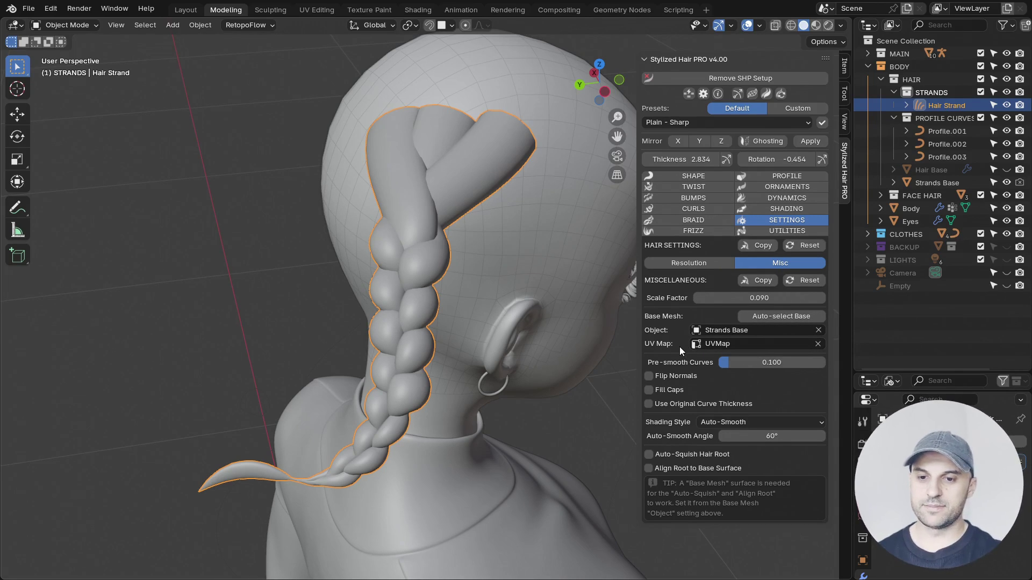
left_click(818, 330)
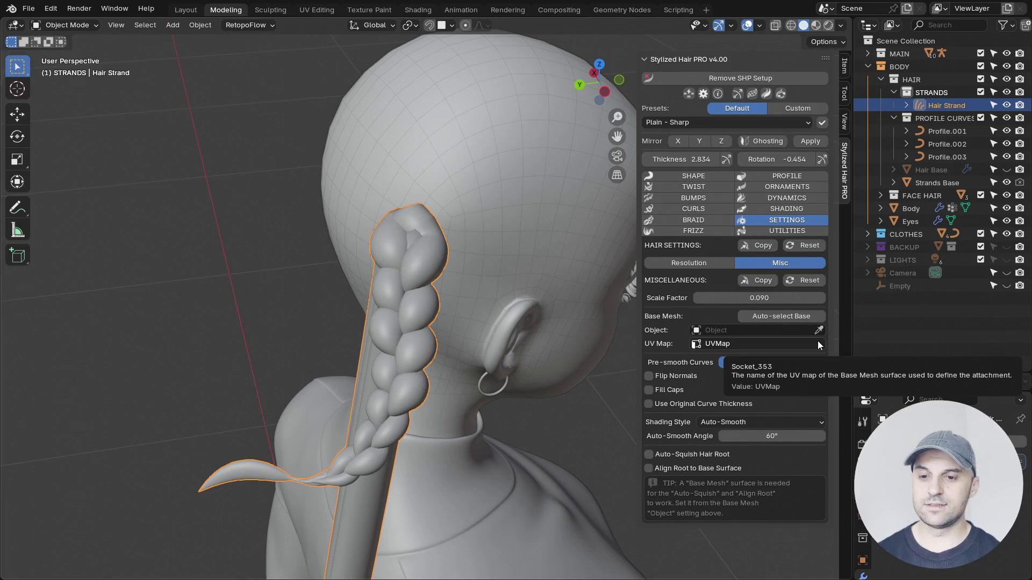
left_click(818, 342)
middle_click_drag(421, 472, 465, 430)
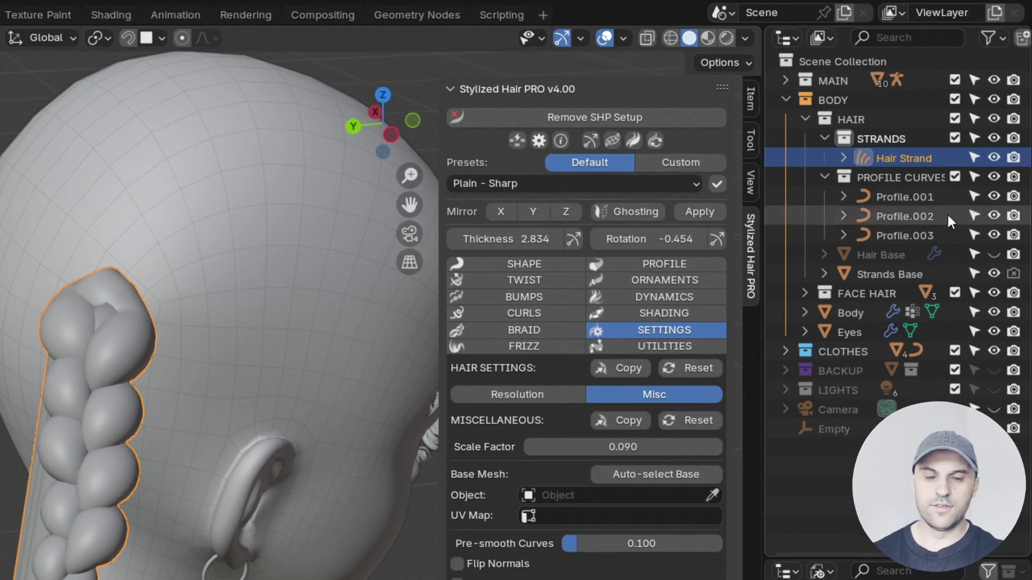
Step: Expand Hair Strand in the outliner and reassign its base mesh and UV map with Auto-select Base
left_click(844, 158)
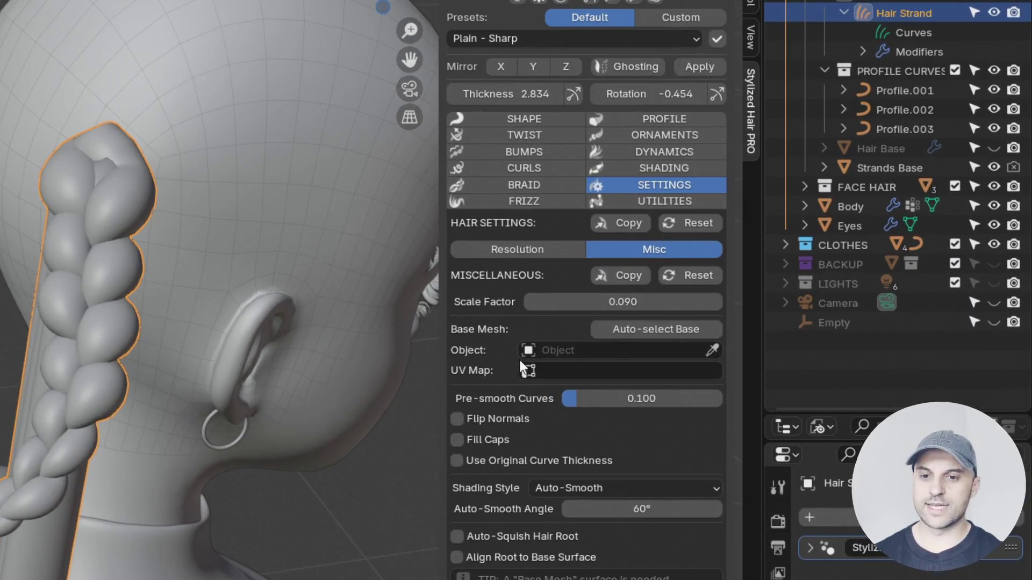
left_click(618, 333)
middle_click_drag(531, 411, 523, 407)
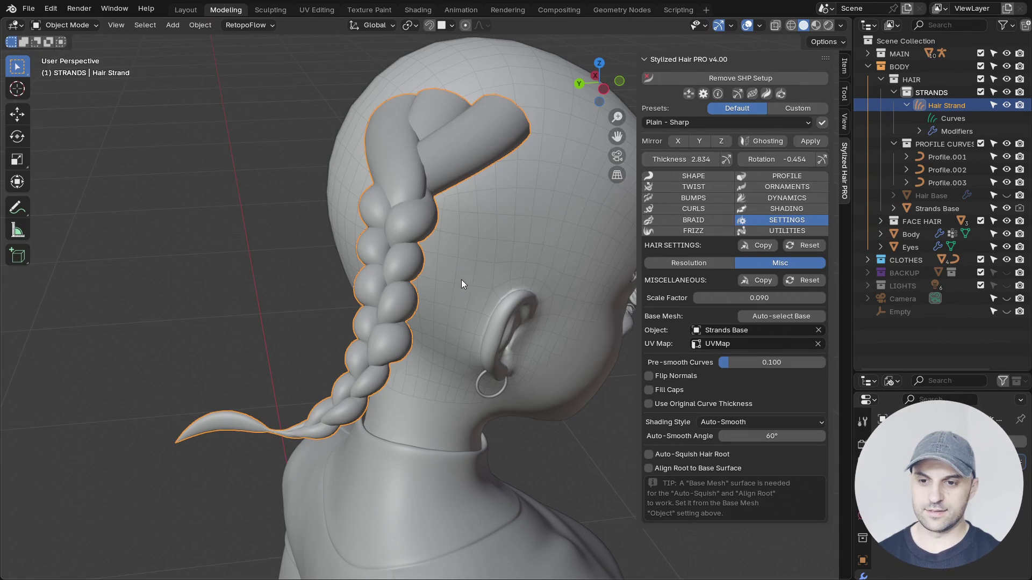
middle_click_drag(460, 280, 472, 307)
Step: Reposition the braid's individual roots along the base mesh surface at the back of the head
left_click(687, 221)
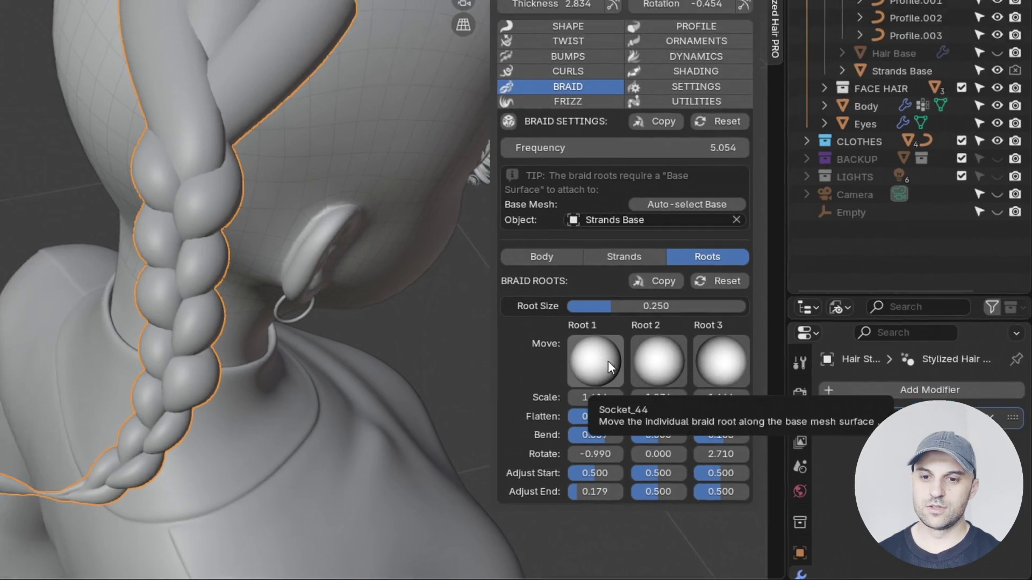
mouse_move(565, 339)
left_mouse_down()
mouse_move(546, 327)
mouse_move(559, 331)
left_mouse_up()
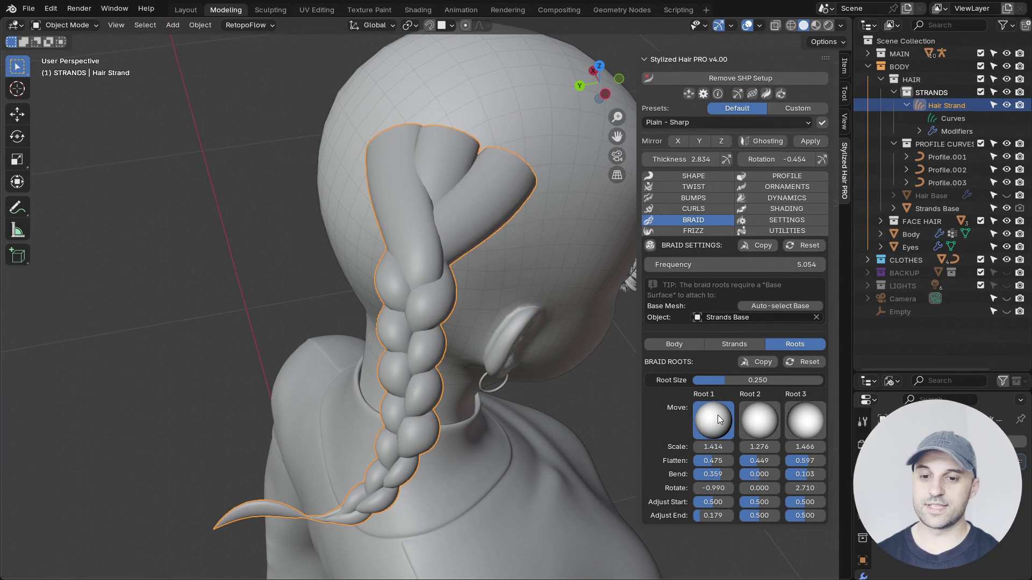
left_click_drag(757, 418, 817, 422)
middle_click_drag(530, 356, 566, 345)
left_click_drag(798, 420, 792, 404)
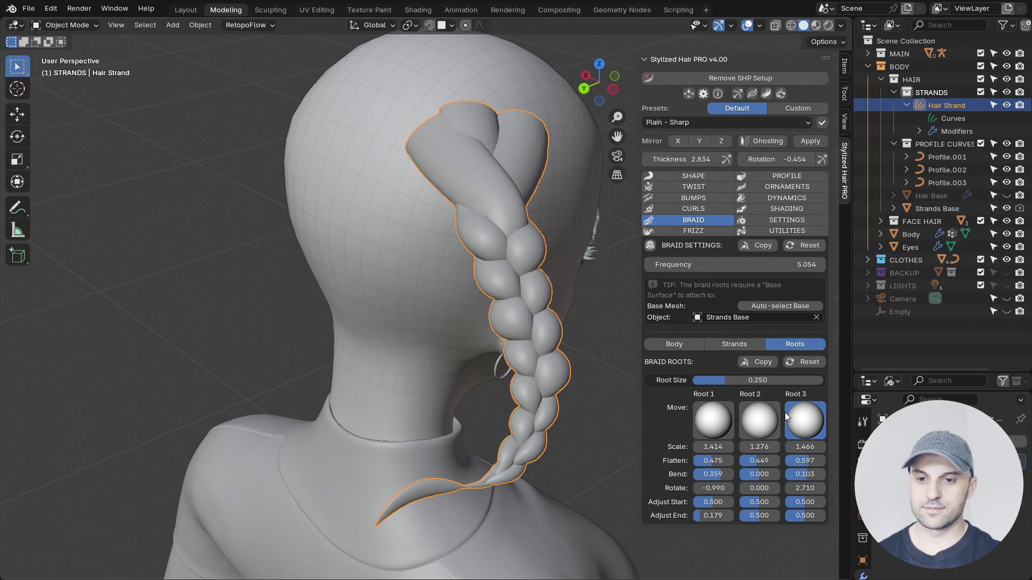
left_click_drag(785, 412, 789, 413)
middle_click_drag(542, 361, 495, 344)
left_click_drag(760, 418, 765, 418)
middle_click_drag(586, 333, 534, 318)
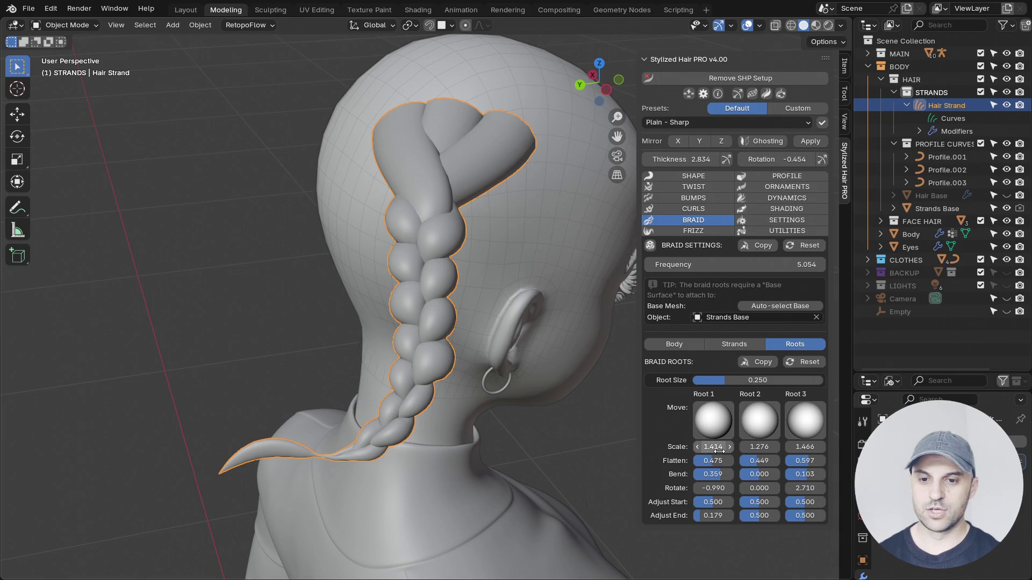
Step: Set the braid's Root 1 Scale to 1.294, Root 2 Scale to 1.136, Root 3 Rotate to 2.990 and Root Size to 0.312
mouse_move(712, 446)
left_mouse_down()
mouse_move(752, 447)
mouse_move(695, 447)
left_mouse_up()
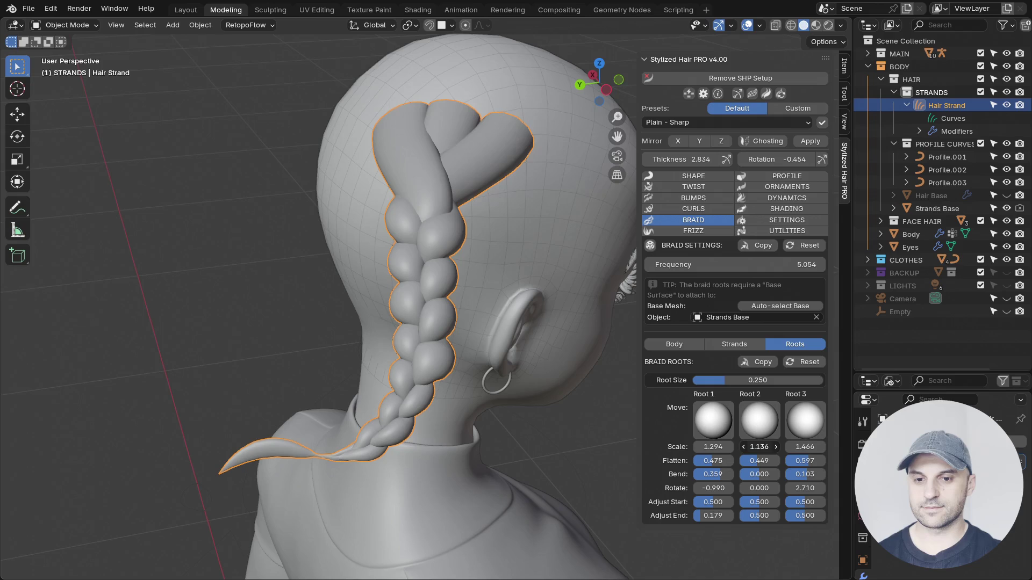
left_click_drag(805, 488, 821, 488)
middle_click_drag(381, 294, 383, 307)
mouse_move(747, 381)
left_mouse_down()
mouse_move(731, 381)
mouse_move(744, 382)
left_mouse_up()
Step: Adjust the braid's root end in the Ends Shape settings
left_click(708, 176)
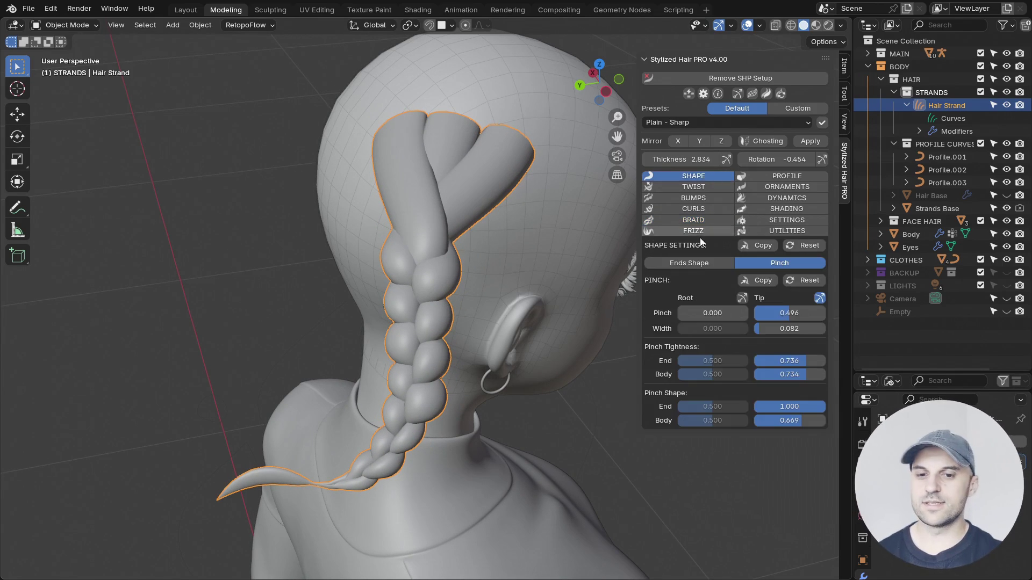
left_click(717, 267)
left_click_drag(740, 311, 749, 311)
Step: Set the braid body's Width to 1.150 and Taper to 0.712, and adjust the braid's strand settings
left_click(699, 220)
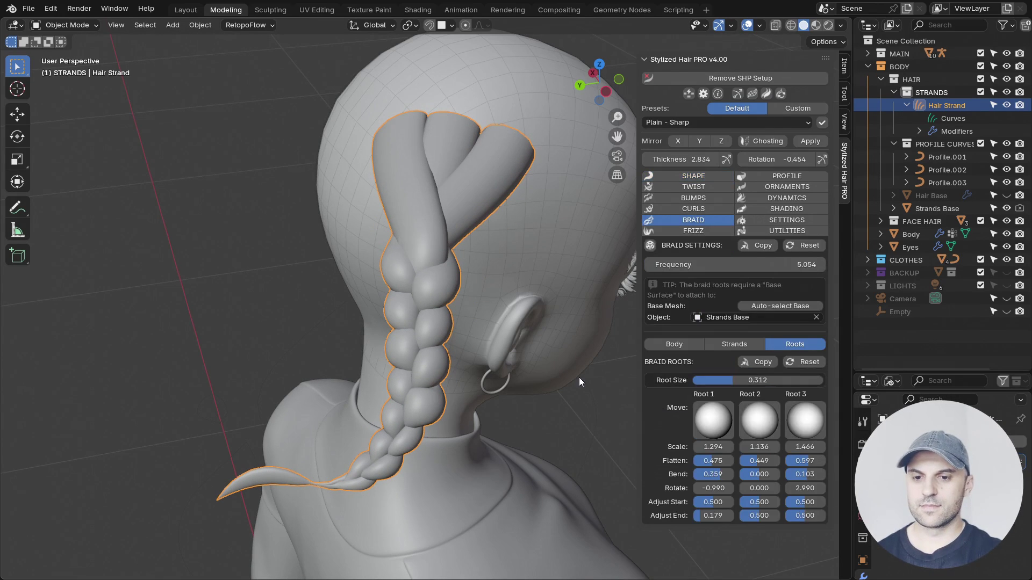
left_click(689, 346)
mouse_move(752, 379)
left_mouse_down()
mouse_move(763, 379)
mouse_move(745, 379)
left_mouse_up()
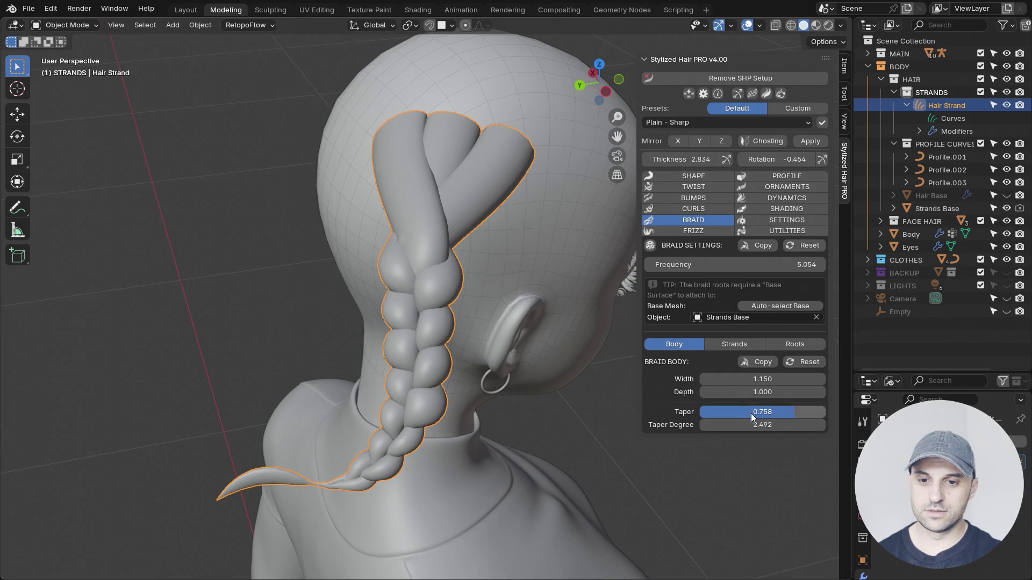
left_click_drag(753, 417, 746, 417)
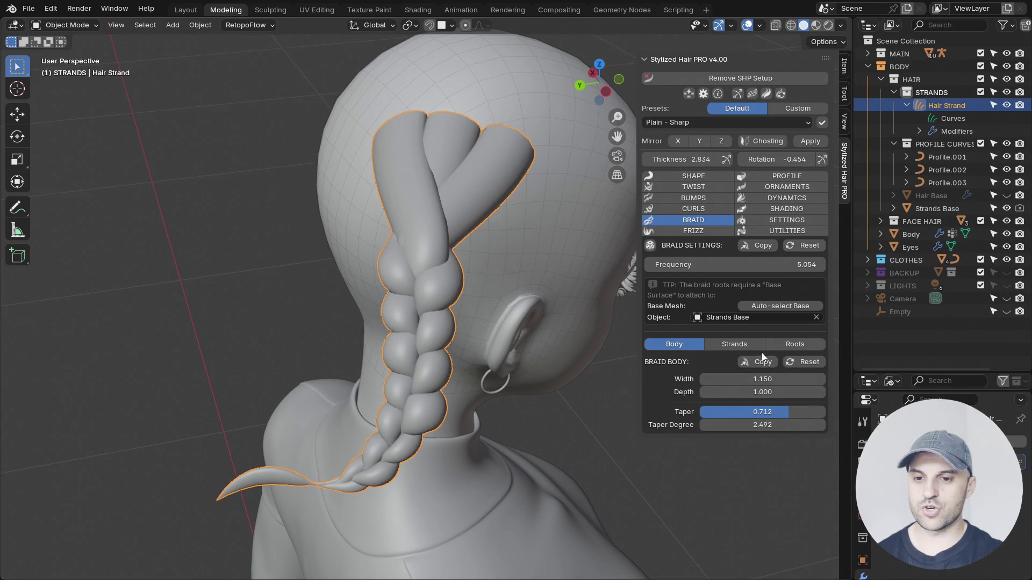
left_click(735, 344)
left_click_drag(757, 379, 747, 379)
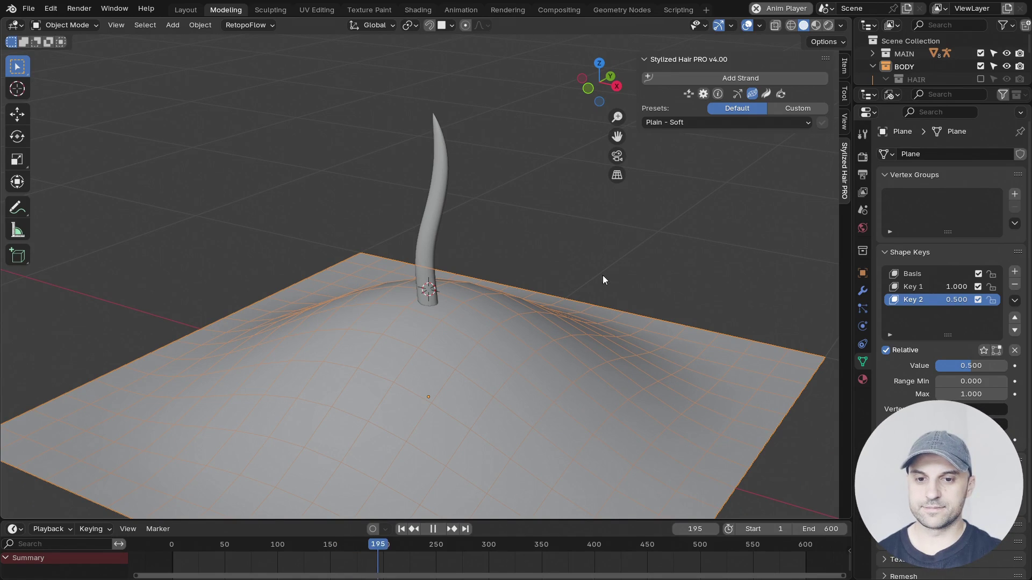
Step: Select the hair strand and increase the Strength of its dynamics Pulse Effects
left_click(441, 200)
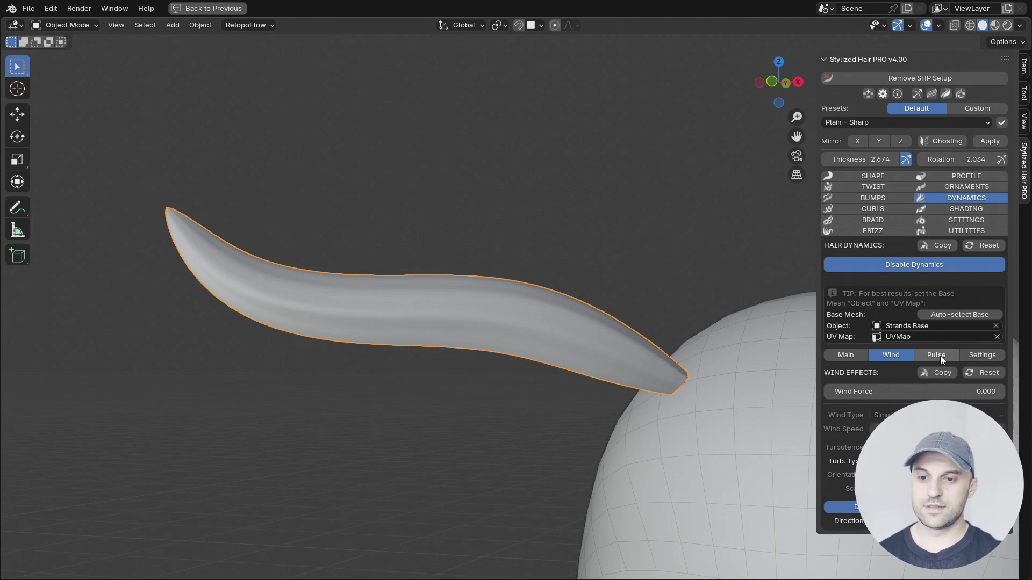
left_click(936, 355)
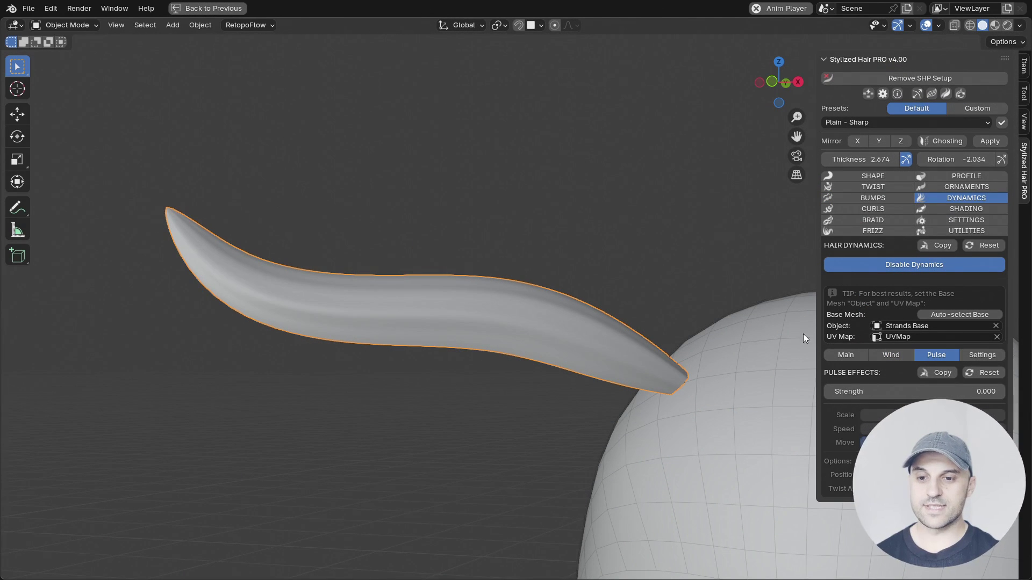
left_click_drag(934, 392, 995, 391)
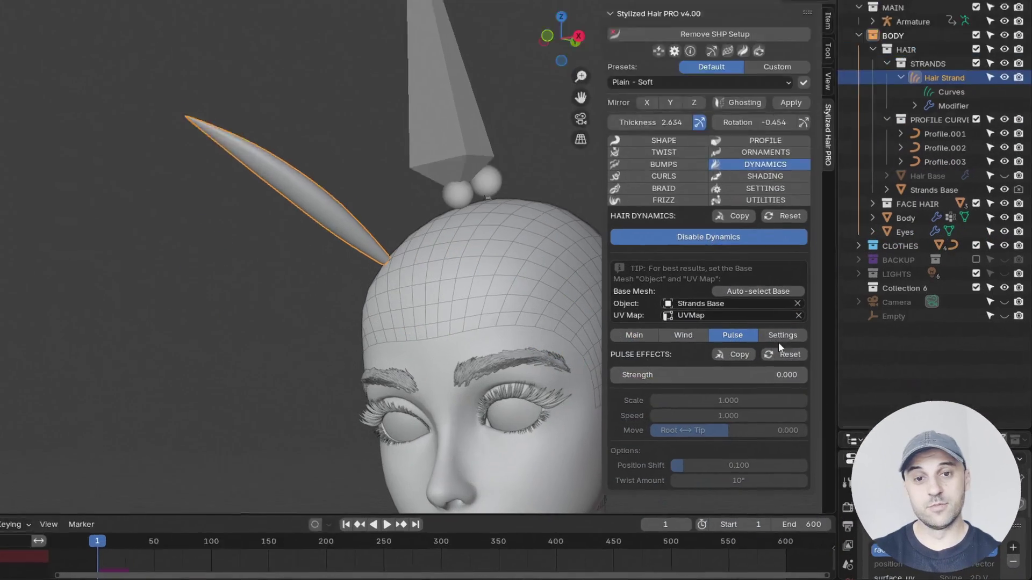
Step: Open the strand's dynamics simulation settings and rotate the armature's head bone in Pose Mode during playback to test the hair motion
left_click(782, 342)
left_click(461, 315)
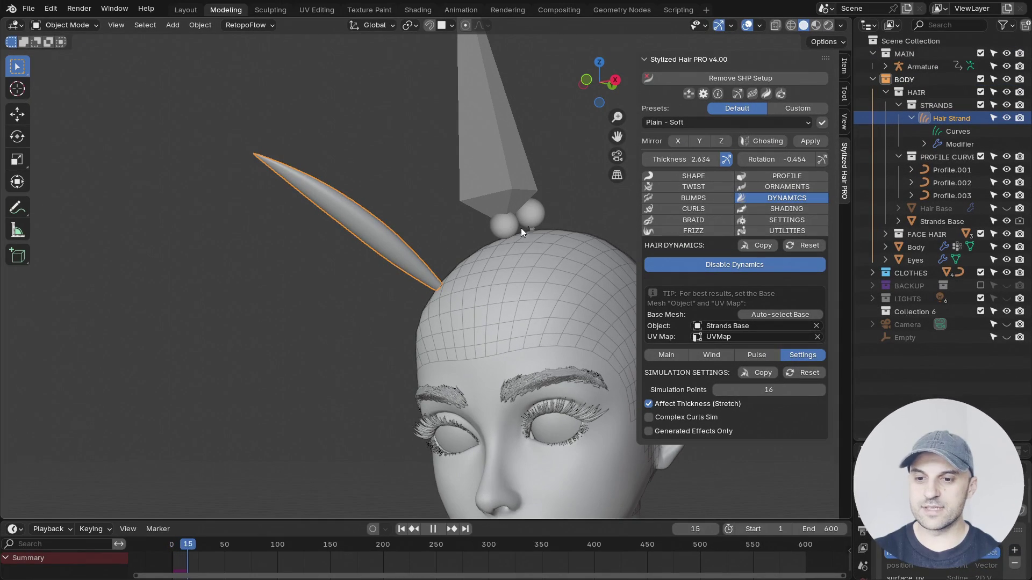
left_click(529, 188)
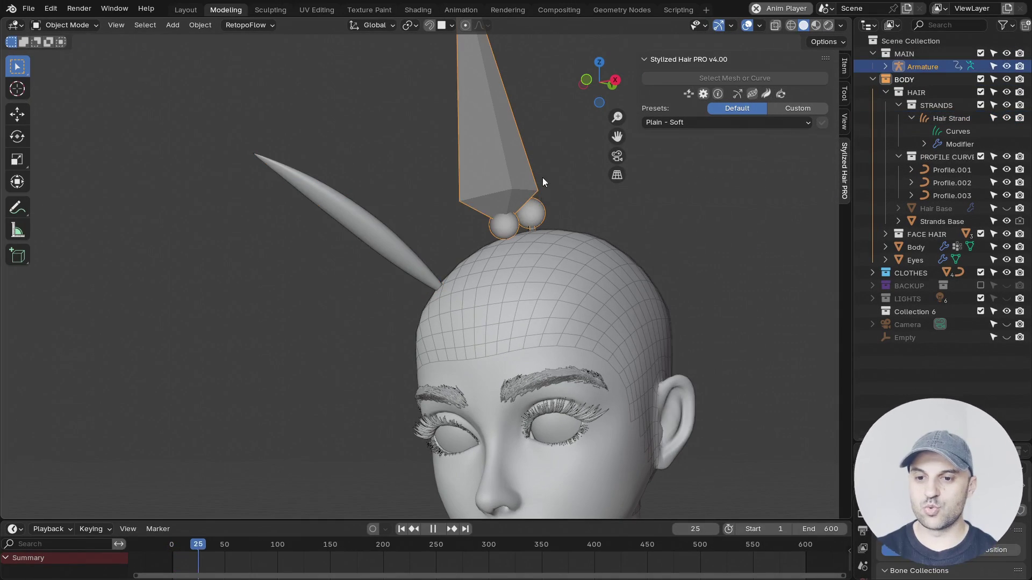
key("ctrl+Tab")
left_click(536, 217)
key("r")
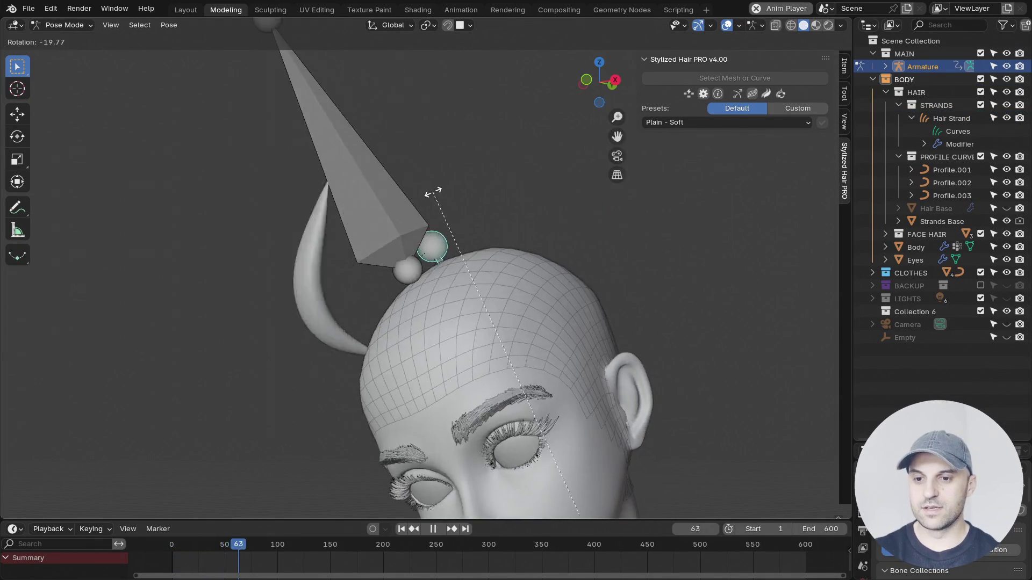
right_click(524, 228)
key("r")
key("r")
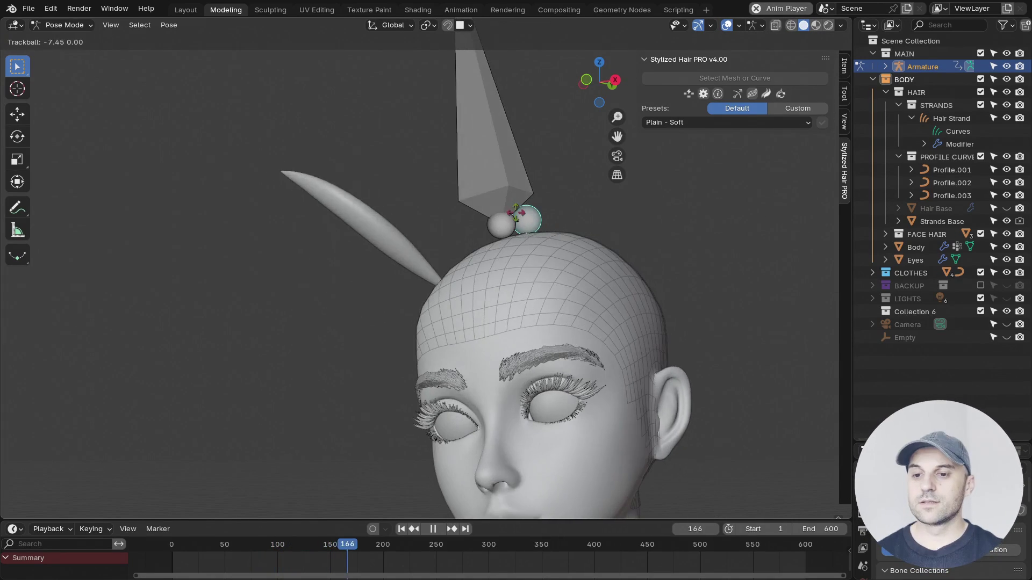
left_click(586, 300)
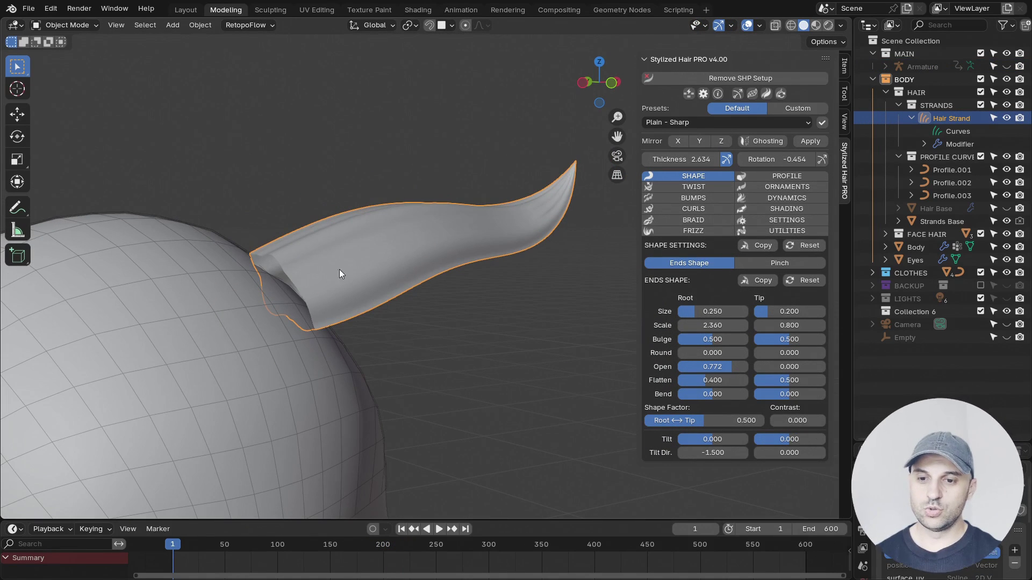
Step: Try a root Tilt of 0.647 with Tilt Dir. -1.610 in the strand's Ends Shape, and reset the Tilt to 0
middle_click_drag(283, 376, 328, 324, "shift")
middle_click_drag(560, 295, 511, 256)
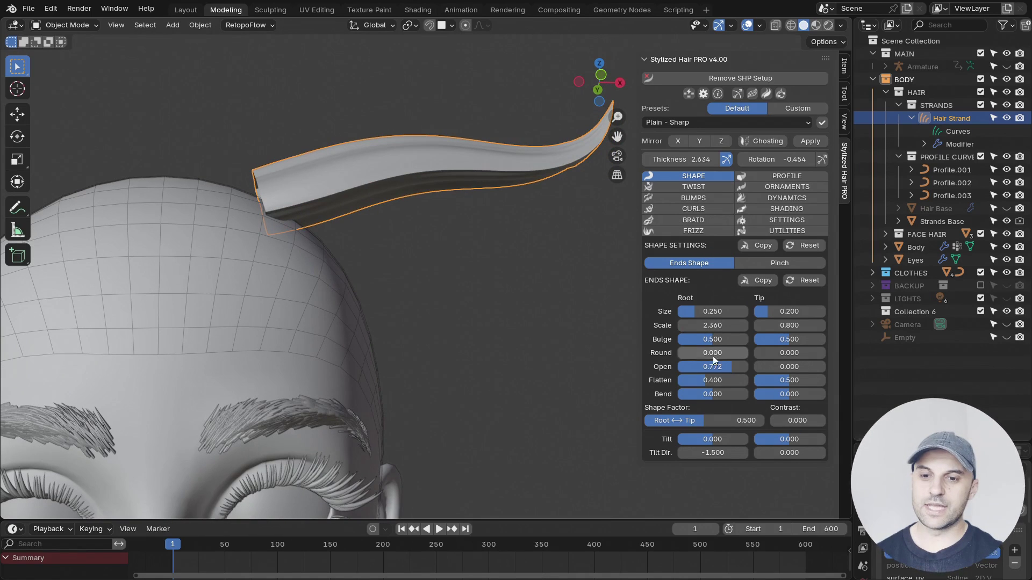
left_click_drag(692, 437, 735, 439)
middle_click_drag(433, 322, 429, 295)
scroll(429, 295, "up", 2)
middle_click_drag(317, 274, 410, 319, "shift")
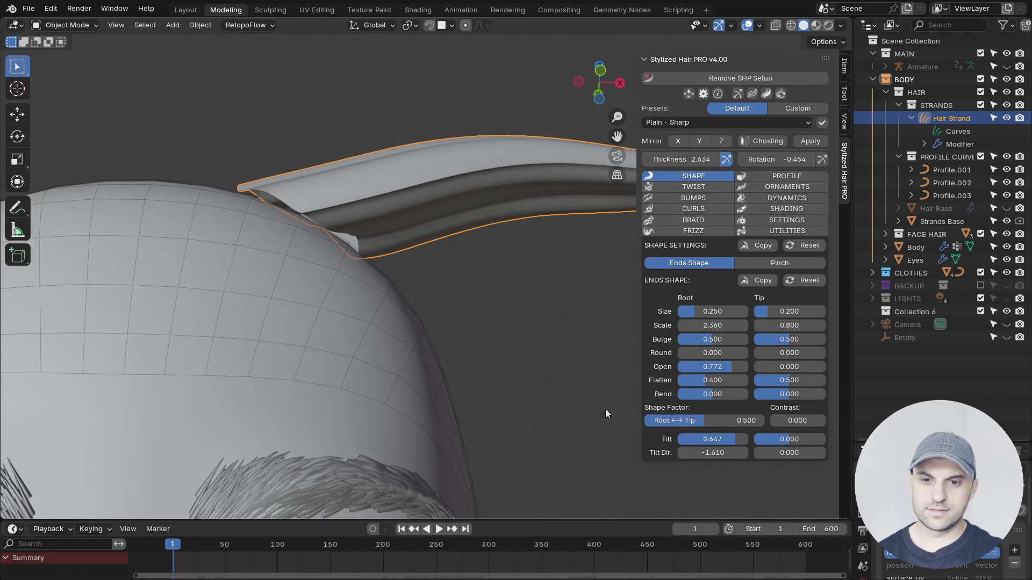
middle_click_drag(508, 374, 435, 369)
middle_click_drag(360, 244, 339, 226)
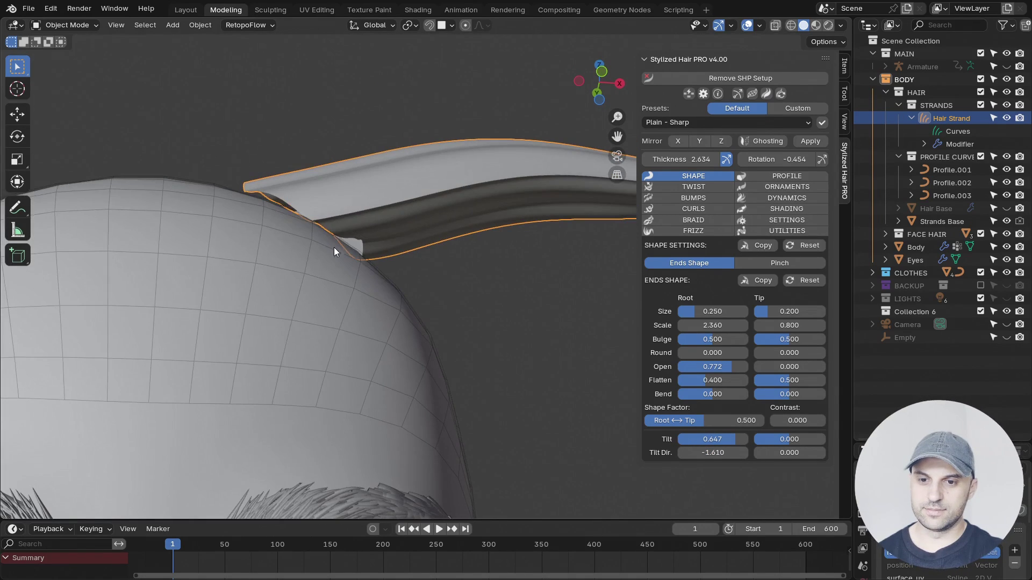
key("BackSpace")
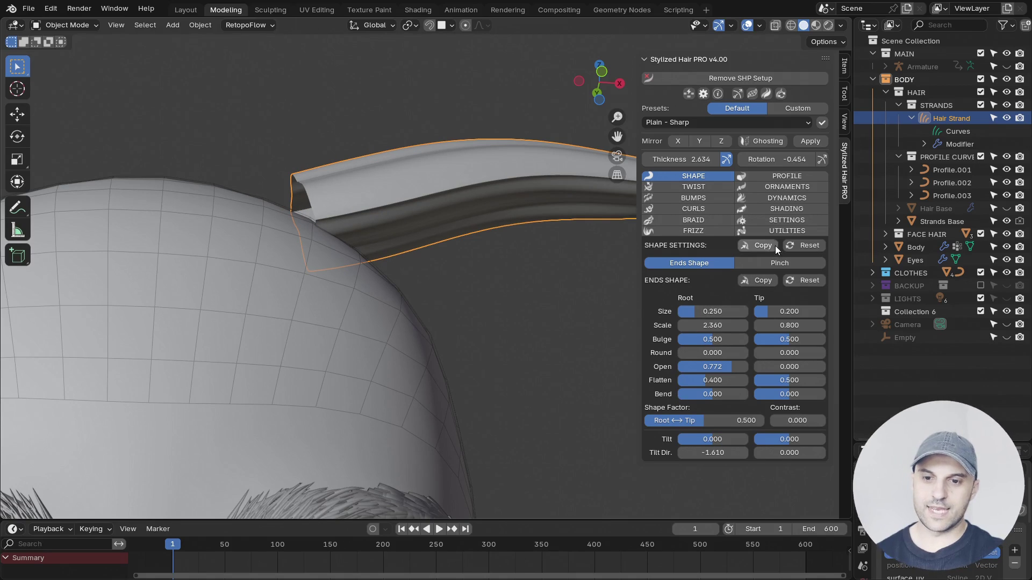
Step: Enable Align Root to Base Surface in the hair strand's miscellaneous settings
left_click(788, 221)
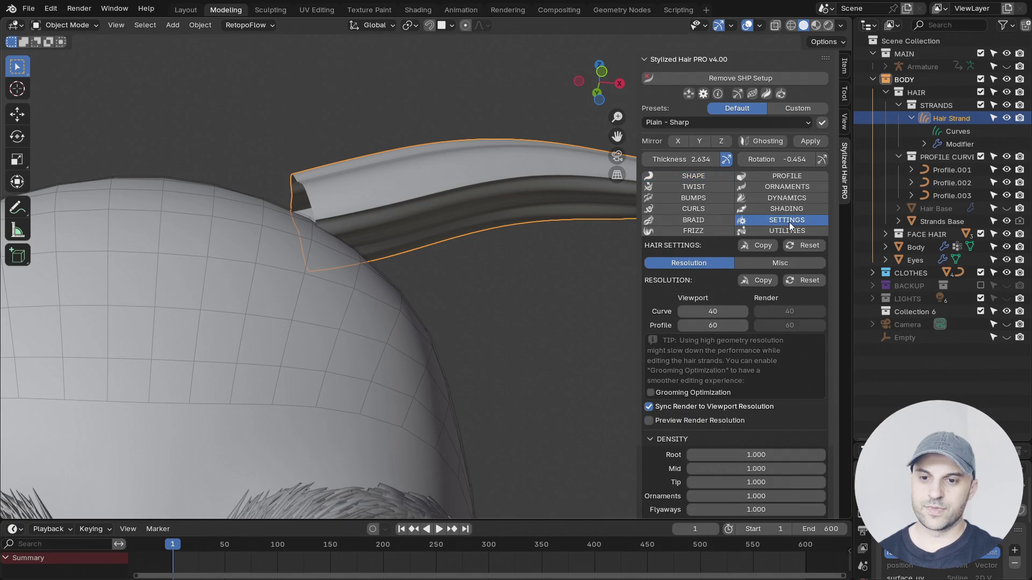
left_click(785, 263)
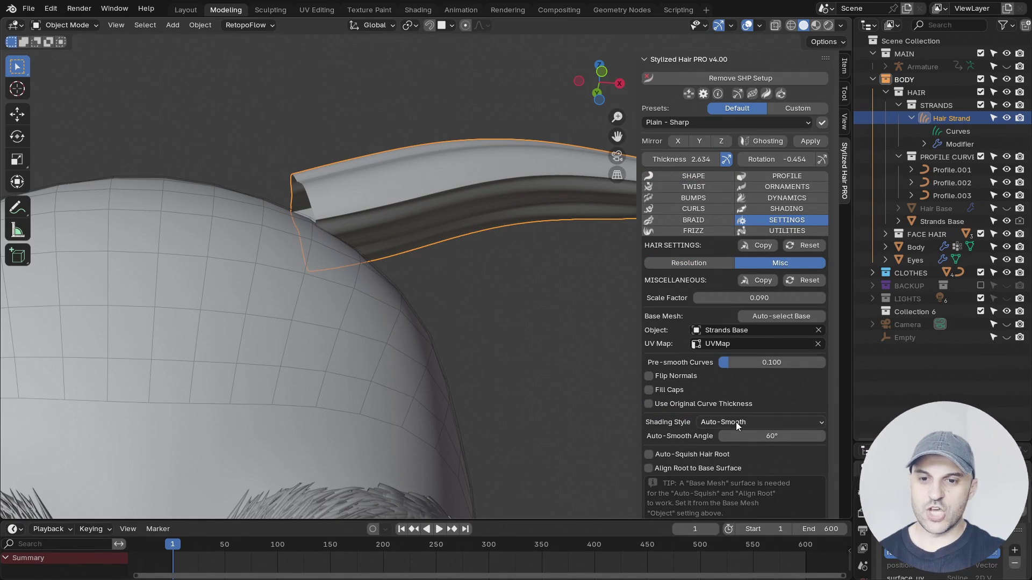
scroll(736, 421, "down", 1)
left_click(737, 459)
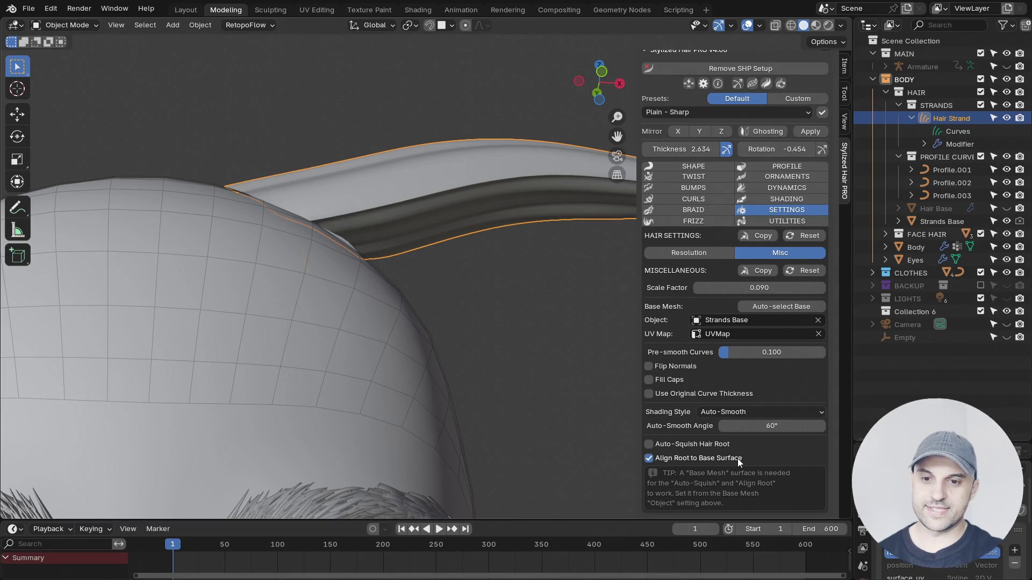
middle_click_drag(414, 305, 267, 322)
scroll(395, 332, "up", 2)
Step: Comb the hair strand with the Comb brush to test its root alignment, and return to Object Mode
key("shift+h")
left_click(272, 380)
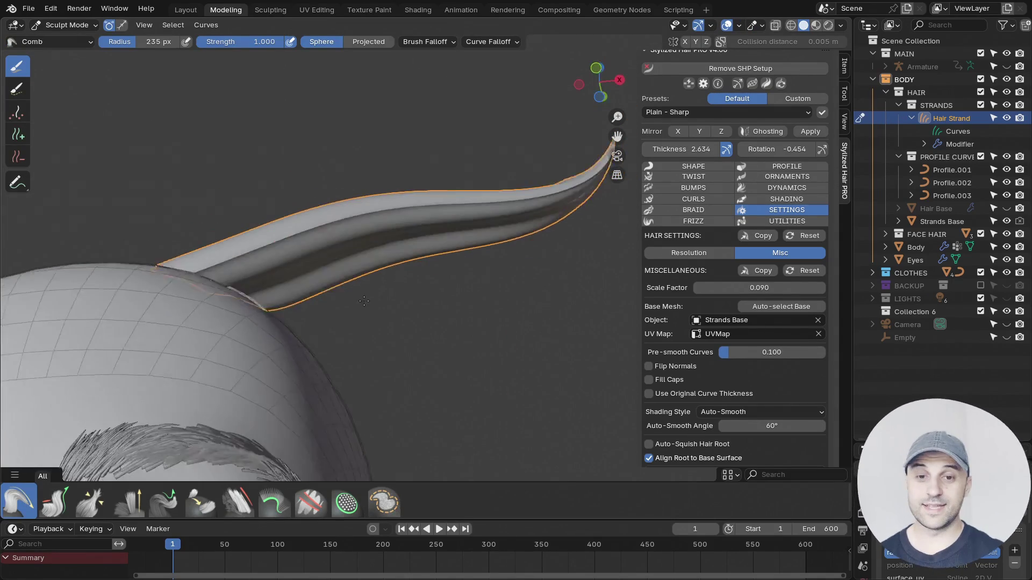
mouse_move(272, 379)
middle_mouse_down()
mouse_move(412, 344)
mouse_move(398, 328)
middle_mouse_up()
scroll(411, 344, "down", 2)
left_click_drag(353, 227, 452, 279)
scroll(389, 266, "up", 5)
mouse_move(299, 287)
middle_mouse_down("shift")
mouse_move(463, 306)
mouse_move(451, 288)
mouse_move(352, 286)
mouse_move(406, 283)
middle_mouse_up("shift")
key("ctrl+Tab")
Step: Compare the strand's root on the head in X-ray view with Align Root to Base Surface turned off and back on
middle_click_drag(338, 282, 376, 288)
left_click(649, 458)
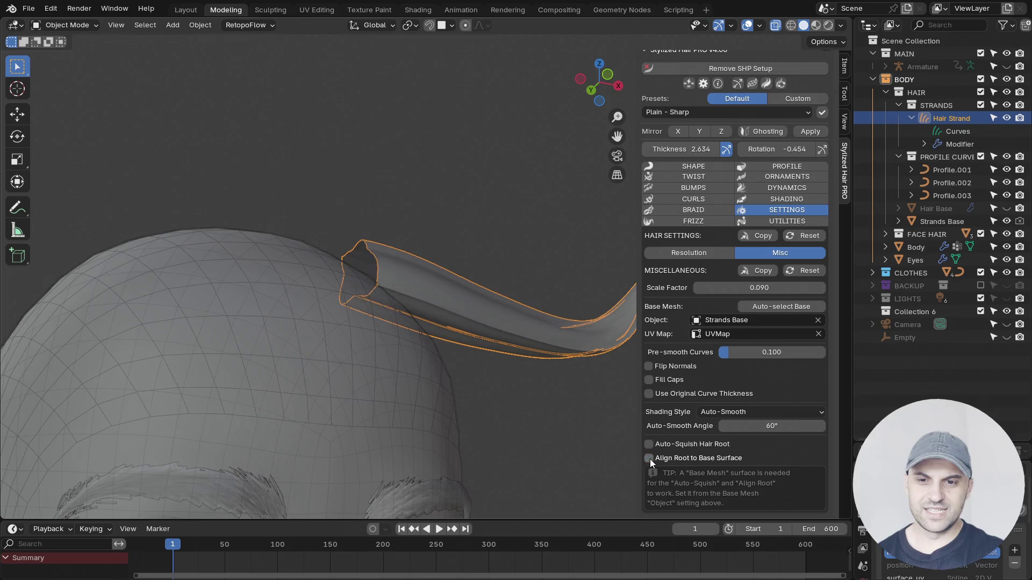
middle_click_drag(510, 387, 315, 294)
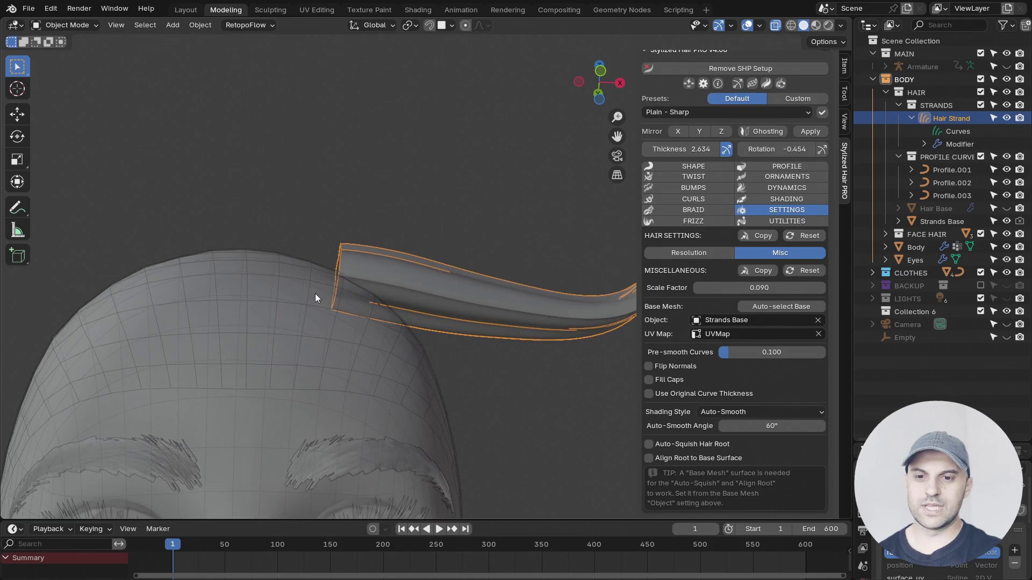
left_click(648, 457)
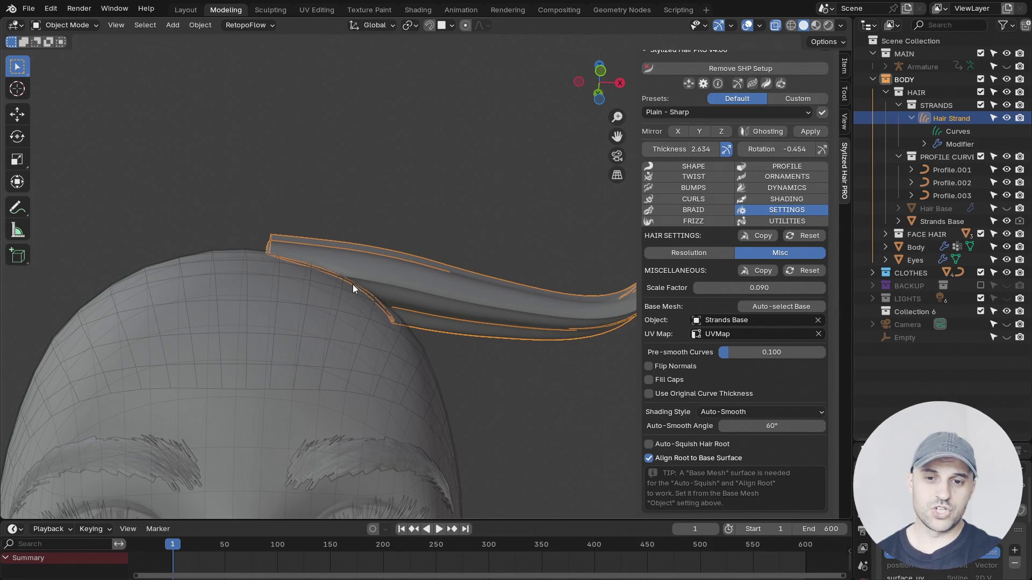
middle_click_drag(381, 336, 526, 407)
key("alt+z")
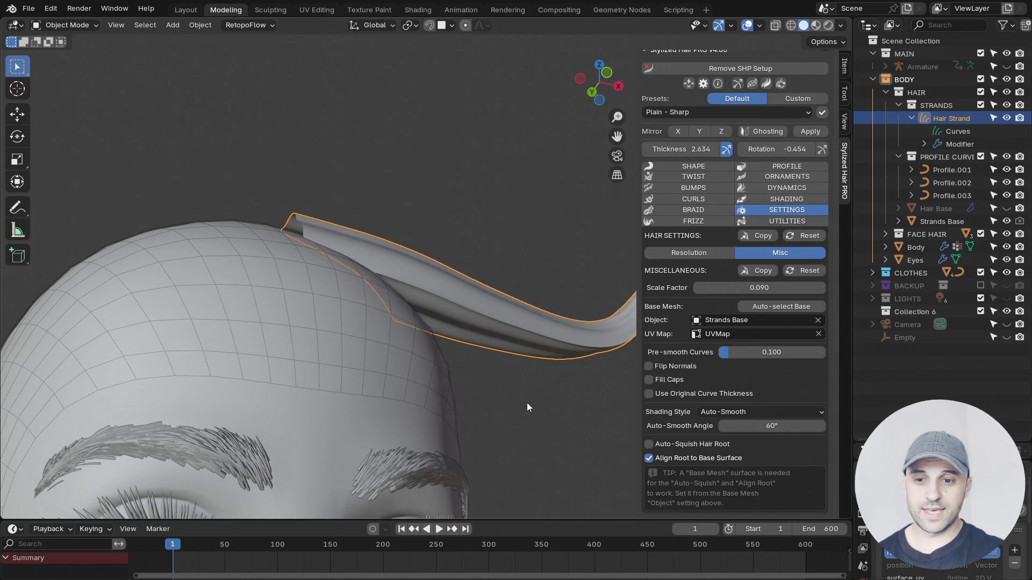
Step: Enable Auto-Squish Hair Root, and compare the root with Align Root to Base Surface turned off and back on
left_click(648, 444)
middle_click_drag(430, 339, 315, 231)
left_click(648, 458)
scroll(398, 311, "up", 5)
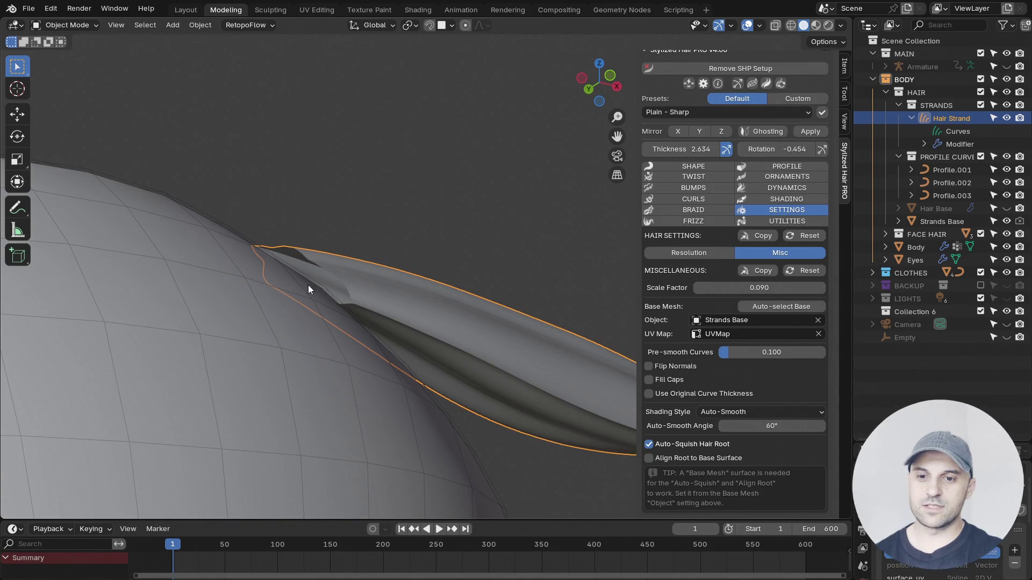
left_click(659, 457)
Step: Comb the hair strand upward with the Comb brush to test the squished and aligned root
mouse_move(485, 388)
middle_mouse_down()
mouse_move(379, 347)
mouse_move(376, 365)
middle_mouse_up()
scroll(376, 366, "down", 8)
key("shift+h")
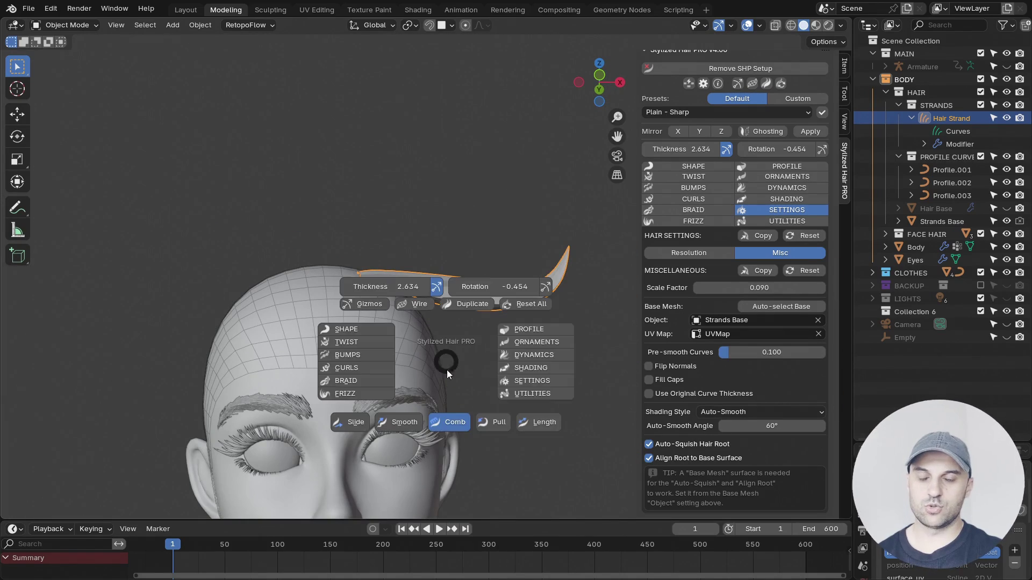
left_click(448, 421)
scroll(447, 354, "down", 2)
left_click_drag(446, 307, 448, 255)
middle_click_drag(449, 256, 543, 288)
scroll(472, 331, "up", 4)
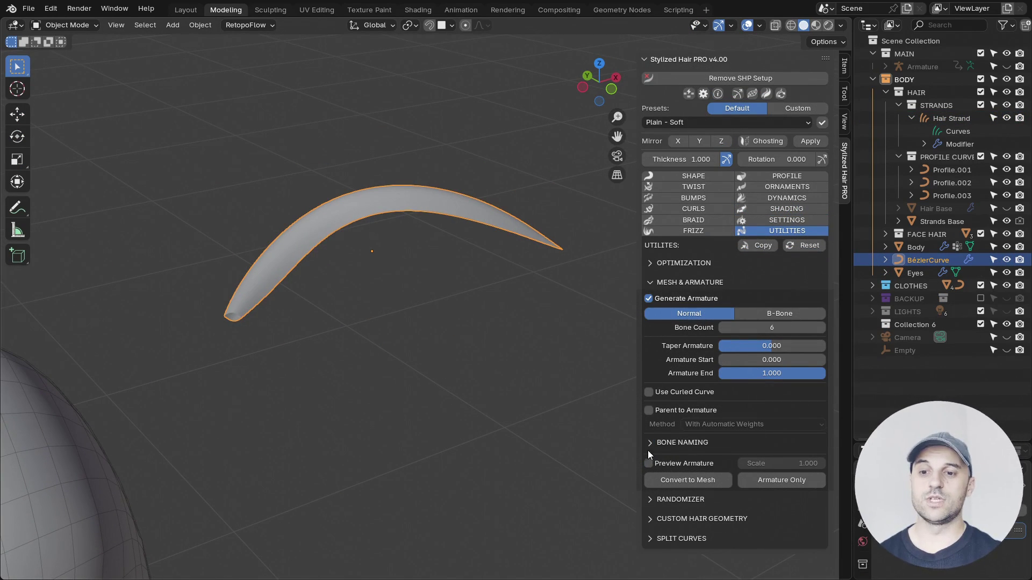
Step: Preview the Bézier curve's armature with Bone Count 8 and Scale 0.450, and move and rotate the curve's end point
left_click(649, 462)
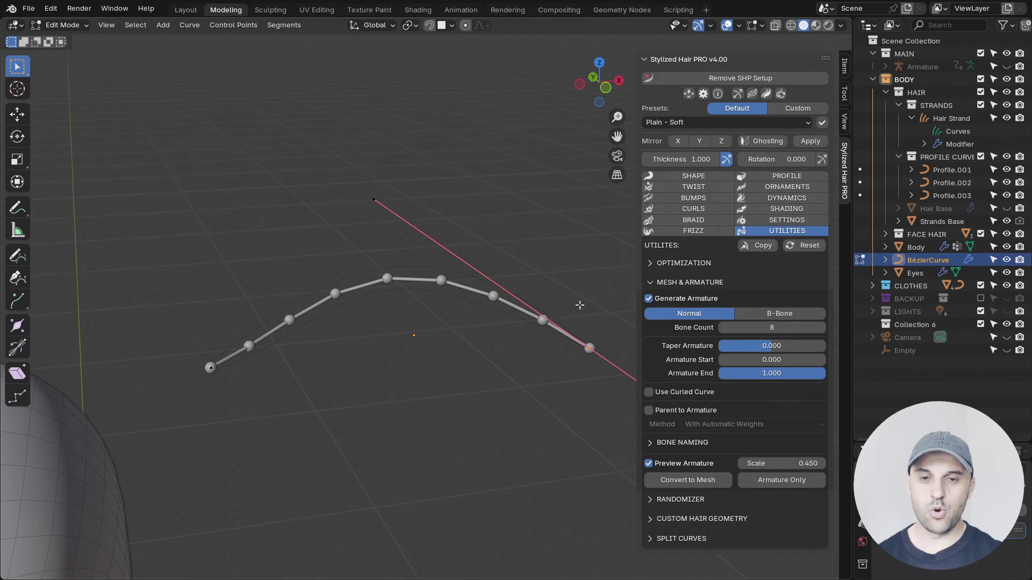
key("g")
left_click(549, 347)
key("r")
left_click(433, 161)
key("g")
left_click(386, 159)
middle_click_drag(453, 299, 445, 356)
scroll(444, 357, "up", 2)
key("Tab")
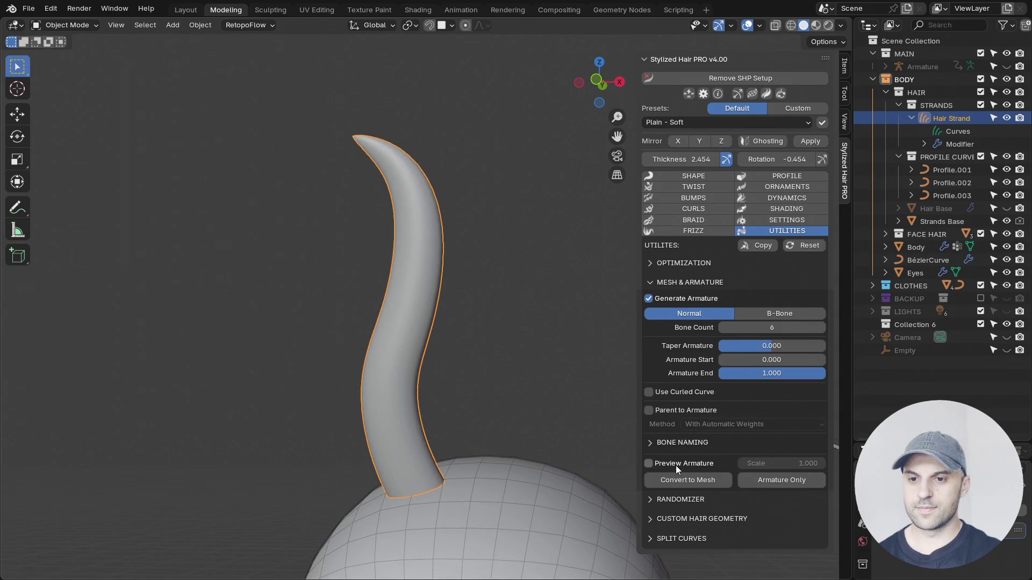
Step: Preview the hair strand's armature, try Armature Start 0.176 and Armature End 0.858, and restore them to 0.000 and 1.000
left_click(675, 465)
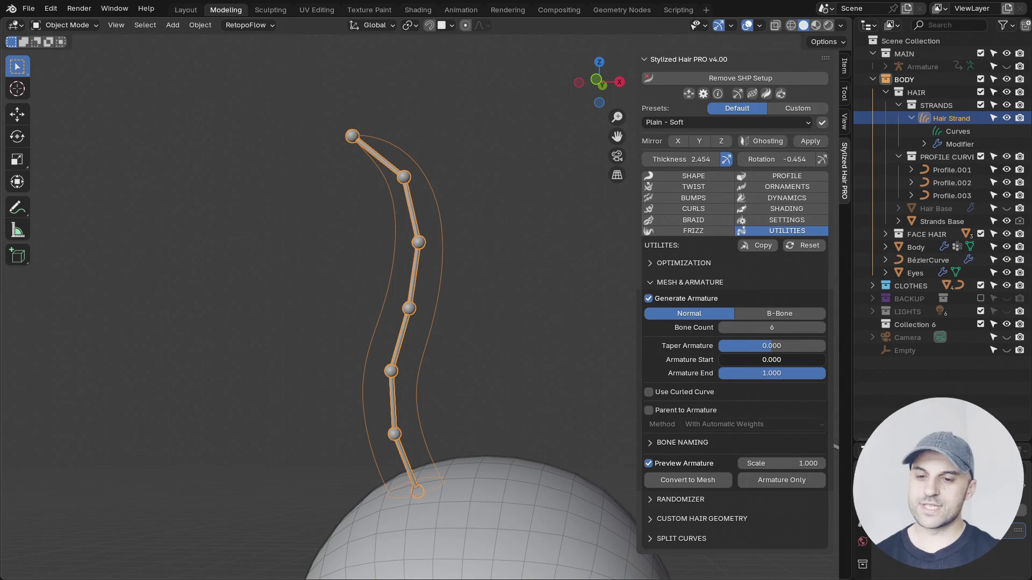
left_click_drag(769, 359, 735, 380)
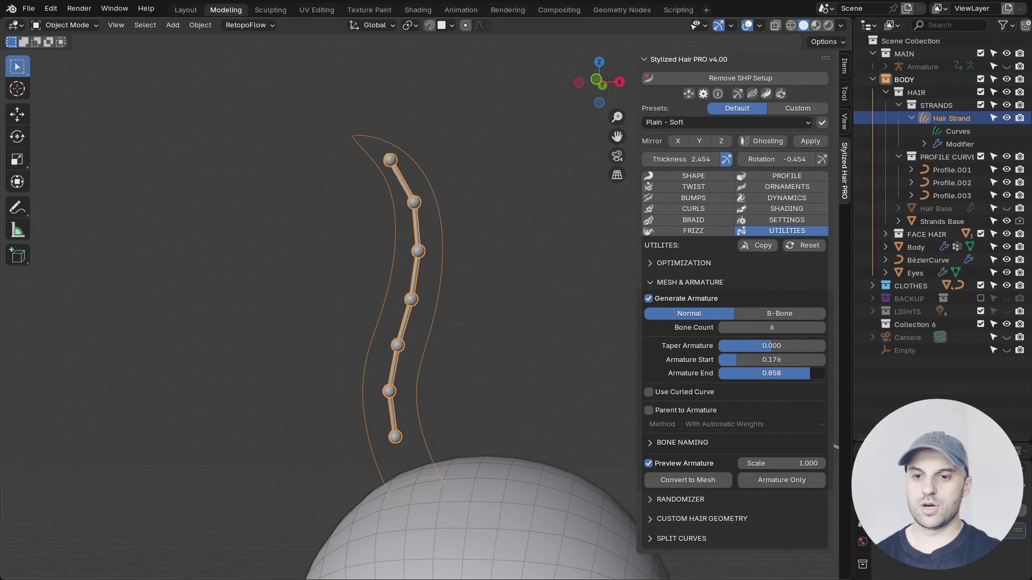
left_click_drag(737, 360, 718, 359)
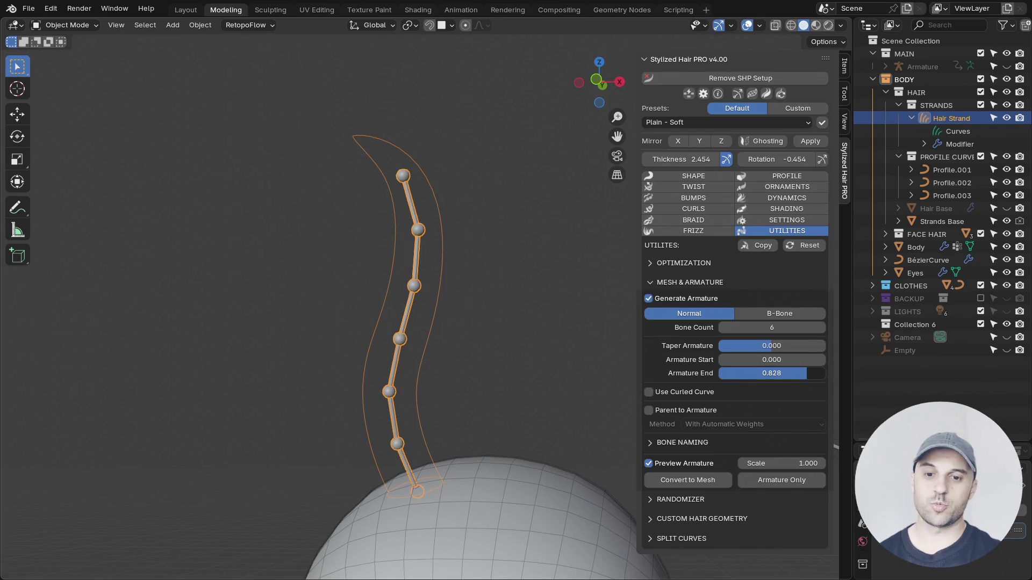
left_click_drag(806, 373, 816, 373)
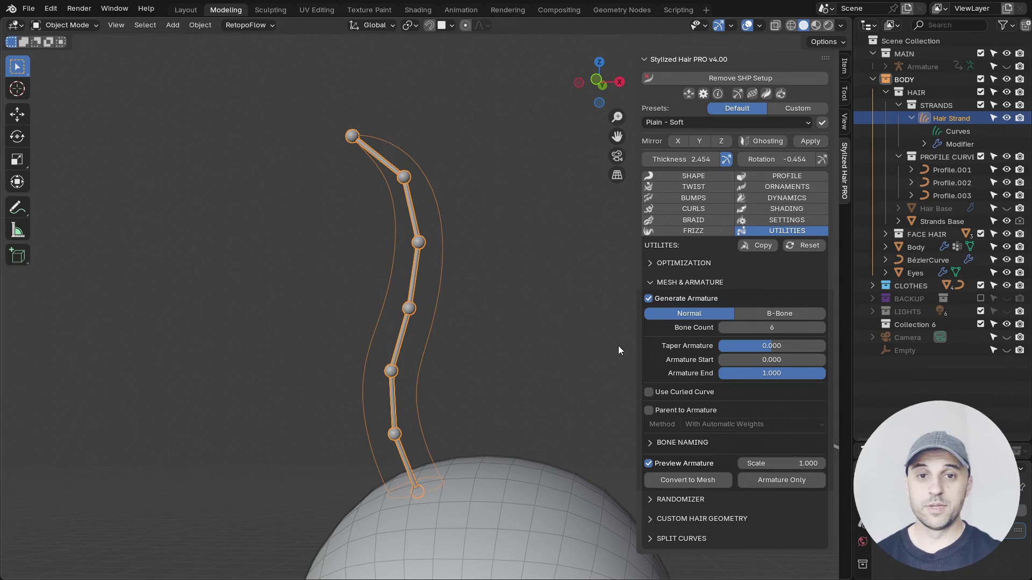
Step: Switch the strand's armature to B-Bone with 4 handles and 8 B-Bone segments
left_click(760, 314)
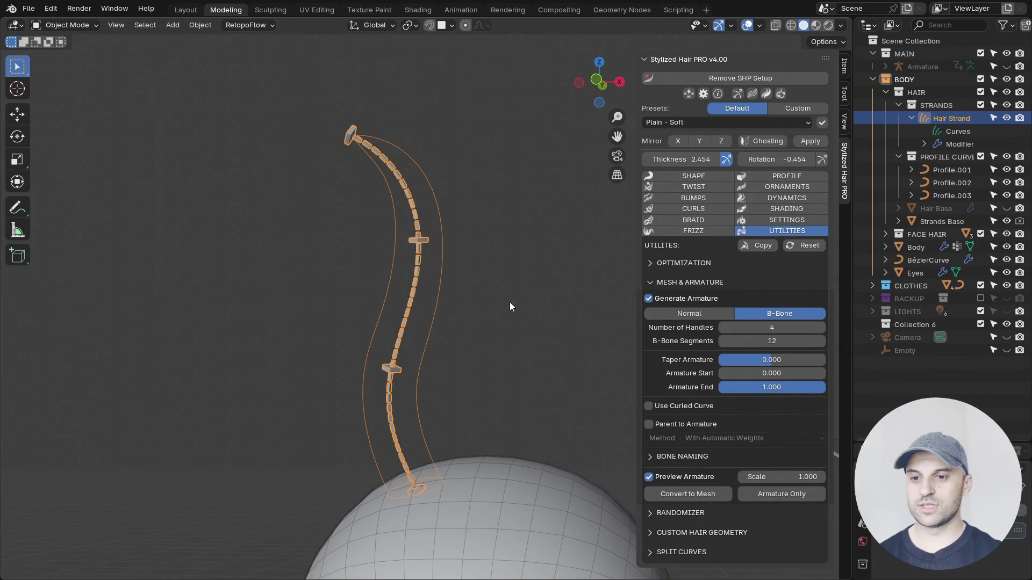
left_click(720, 326)
scroll(556, 339, "up", 3, "shift")
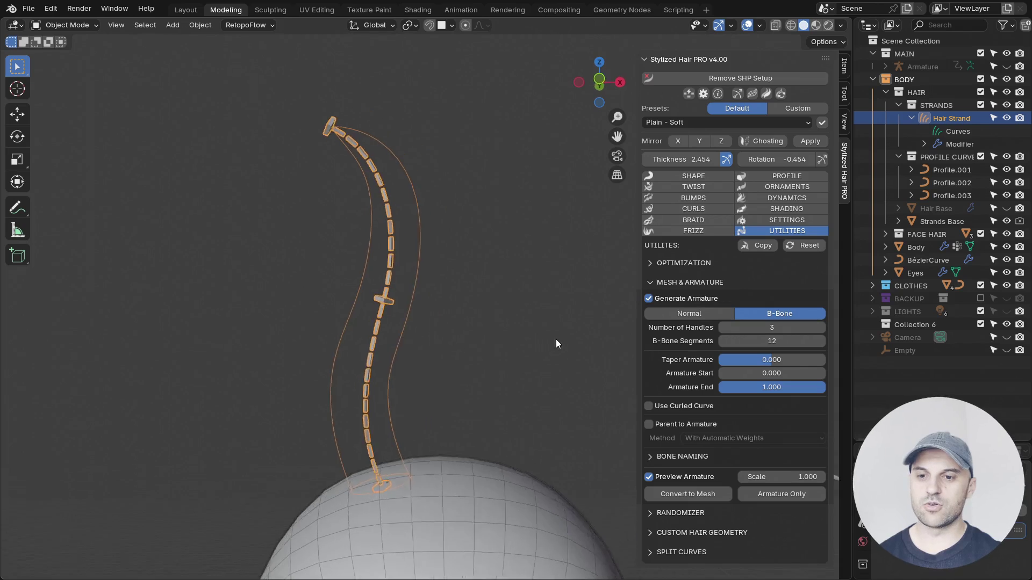
left_click(822, 330)
left_click(822, 341)
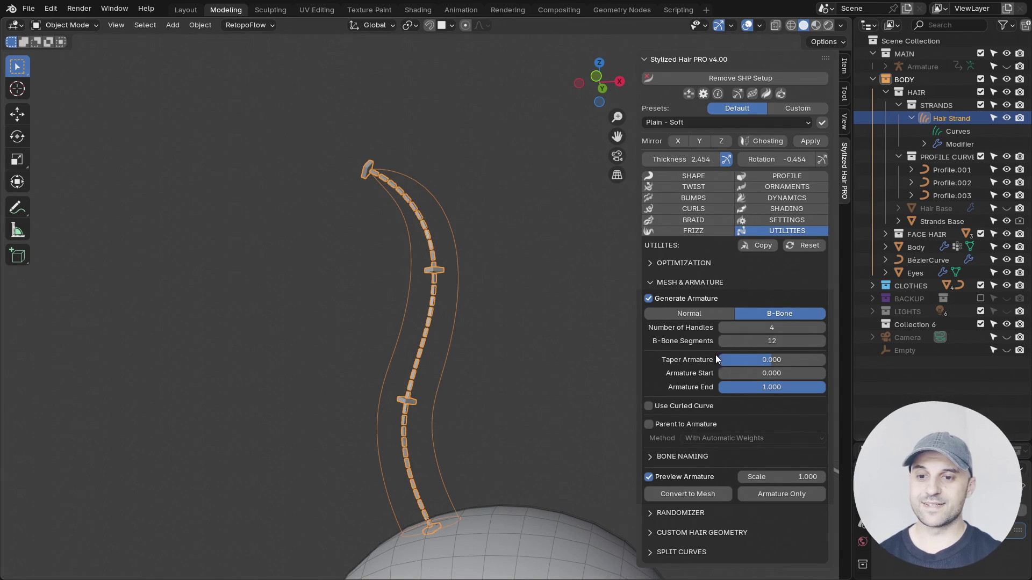
scroll(517, 320, "down", 2, "shift")
left_click_drag(723, 341, 691, 340)
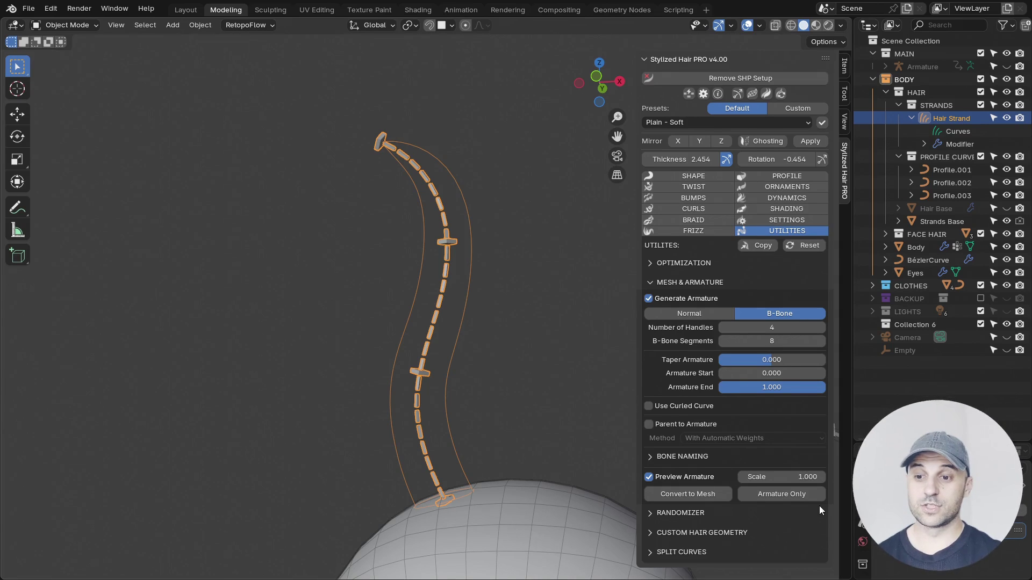
Step: Generate only the strand's armature, and try moving and rotating its bones in Pose Mode
left_click(798, 495)
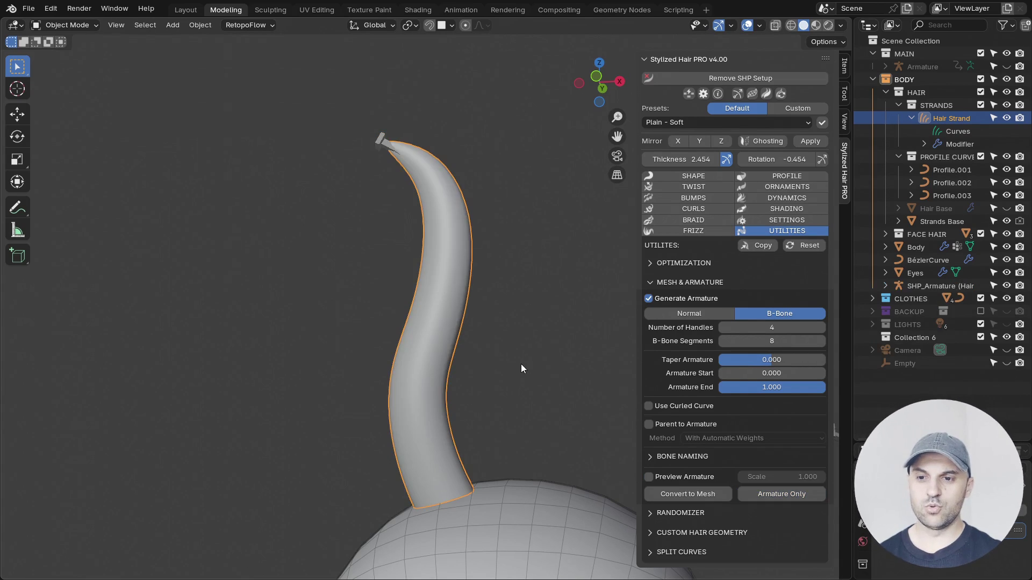
key("ctrl+Tab")
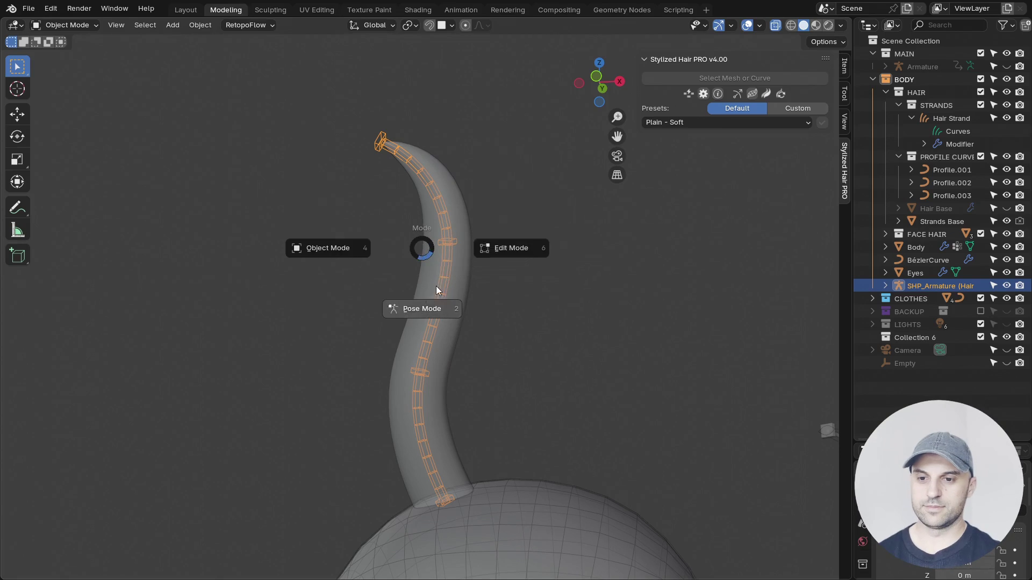
left_click(434, 291)
left_click(432, 252)
key("g")
right_click(492, 285)
left_click(431, 340)
key("r")
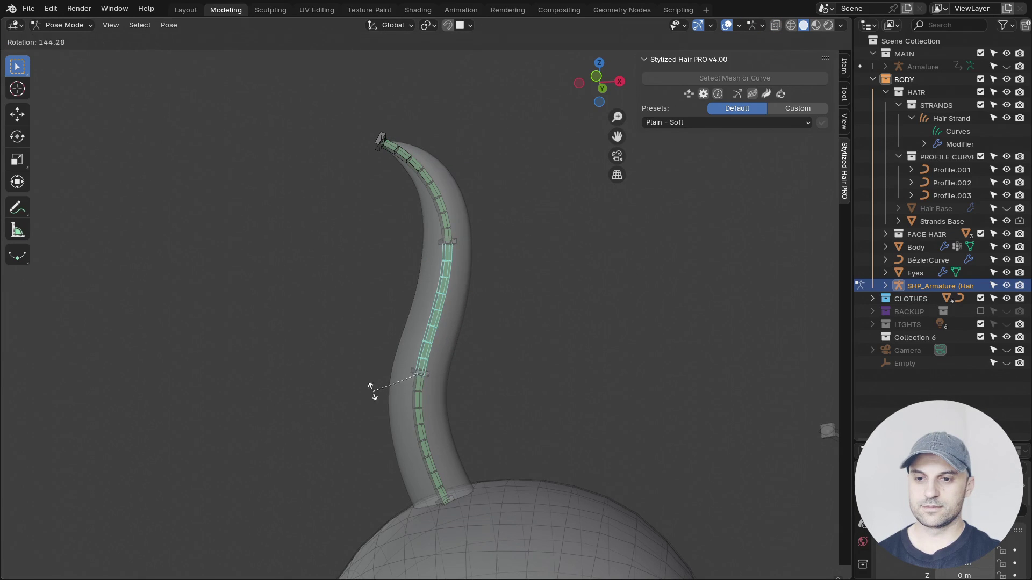
right_click(375, 390)
Step: Try moving and rotating the lower middle handle of the generated B-Bone armature
left_click(413, 369)
key("g")
right_click(301, 370)
key("r")
right_click(576, 320)
Step: Delete the generated armature in Object Mode, select the hair strand and turn off X-ray display
key("ctrl+Tab")
key("x")
left_click(387, 178)
left_click(436, 216)
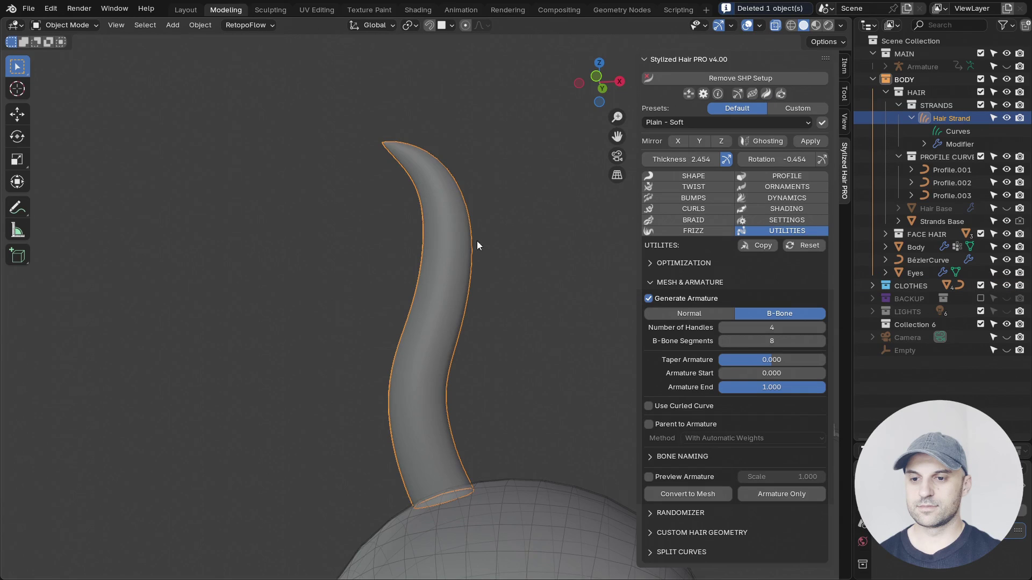
key("alt+z")
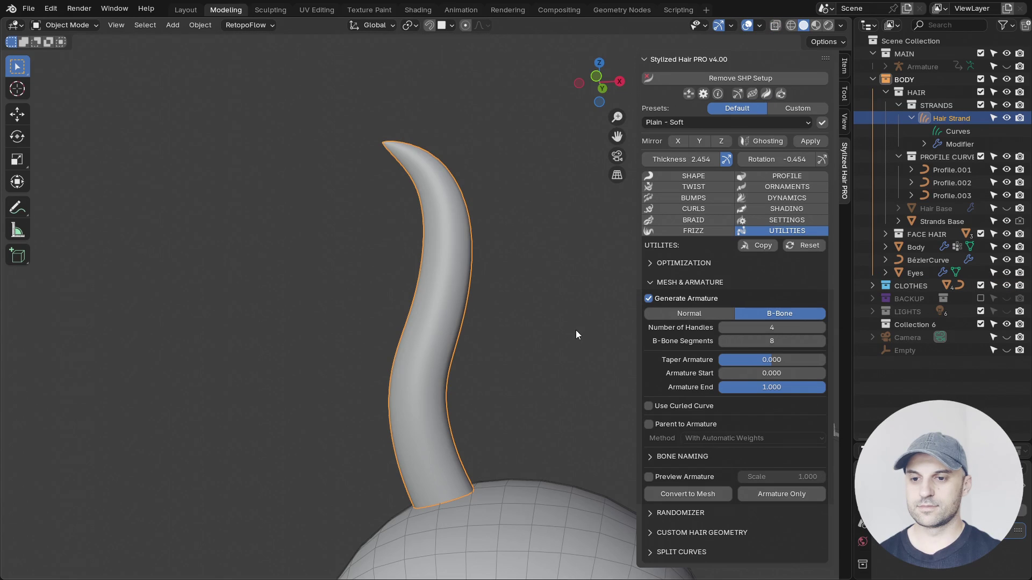
Step: Expand the bone naming settings, switch the armature type to Normal with preview enabled, and generate only the armature
left_click(682, 456)
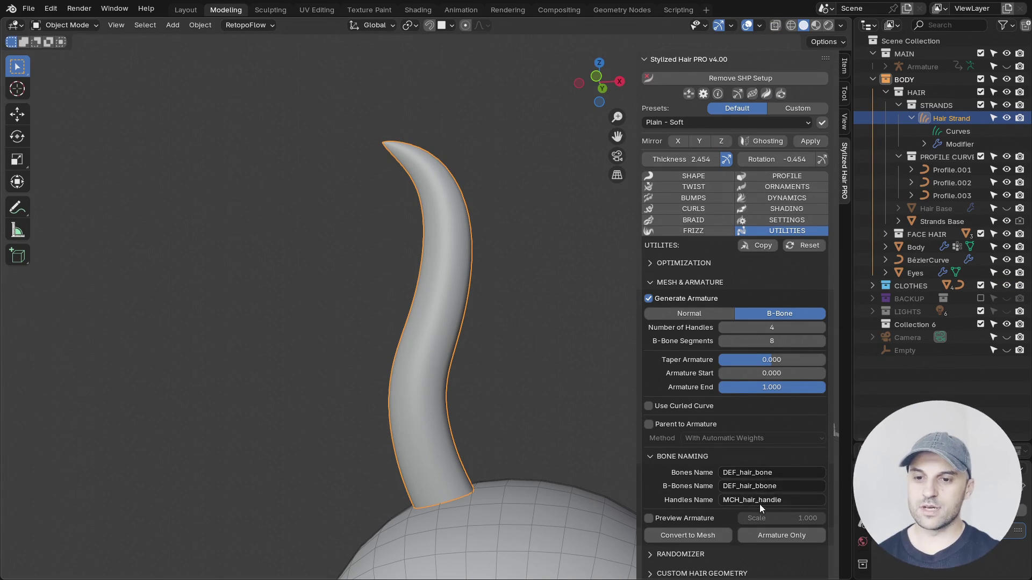
left_click(709, 313)
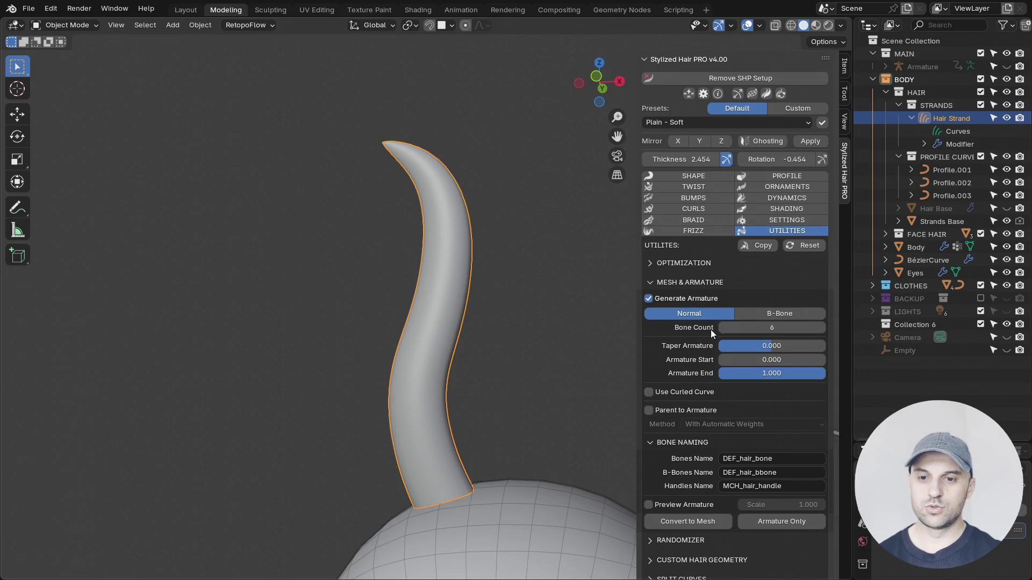
left_click(649, 505)
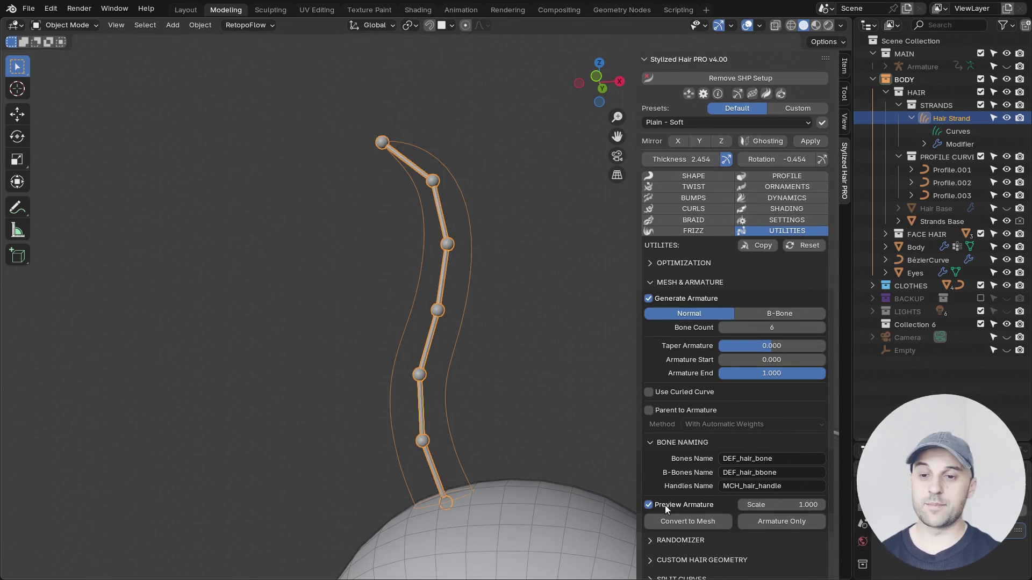
left_click(764, 520)
Step: Turn on X-ray display, select the generated armature and pick its uppermost bone in Pose Mode
key("ctrl+Tab")
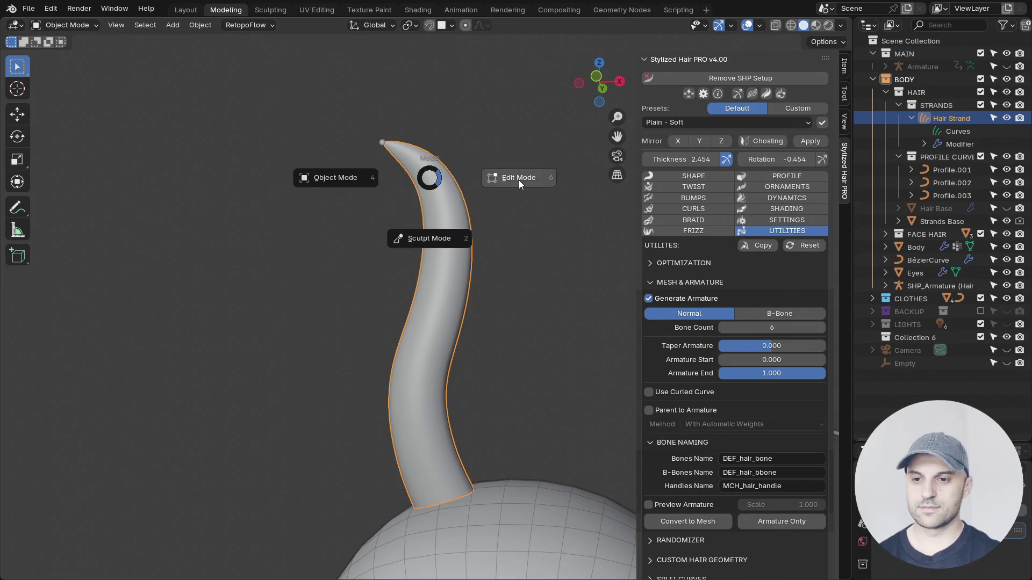
key("Escape")
key("alt+z")
left_click(429, 175)
key("ctrl+Tab")
left_click(450, 178)
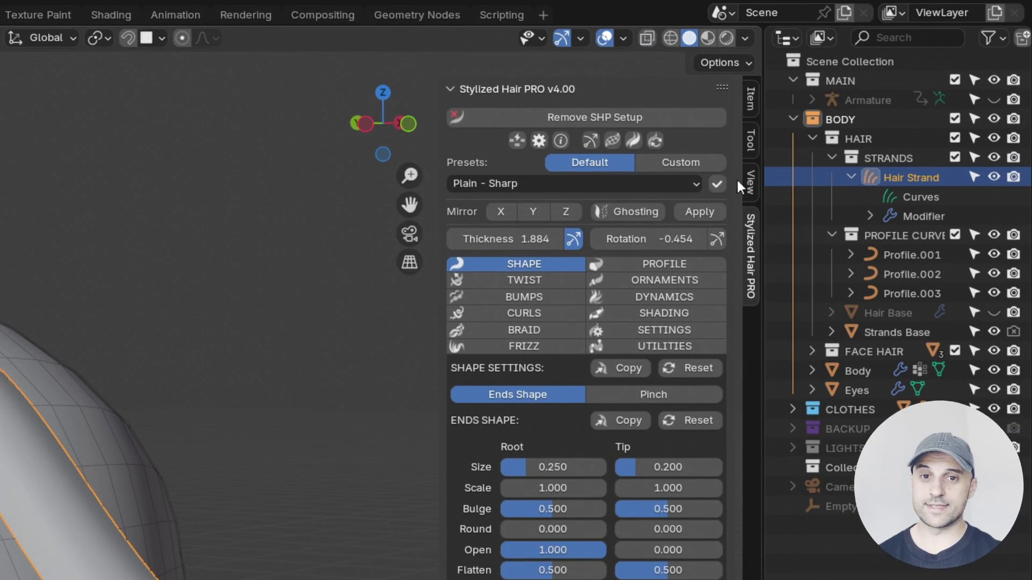
Step: Try the Plain - Soft default preset on the hair strand and reset the strand's settings
left_click(672, 183)
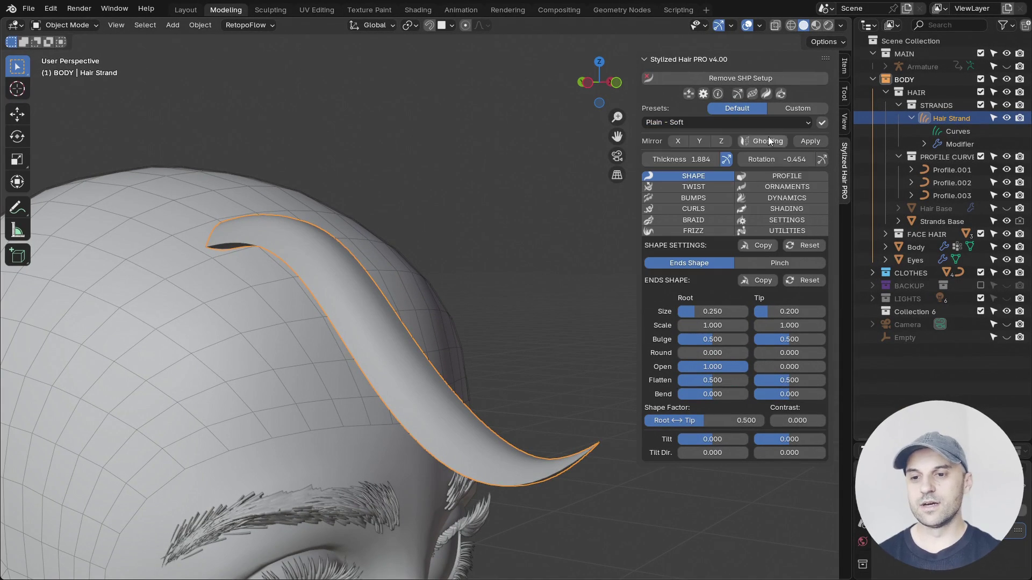
left_click(822, 123)
middle_click_drag(516, 290, 532, 266)
left_click(780, 94)
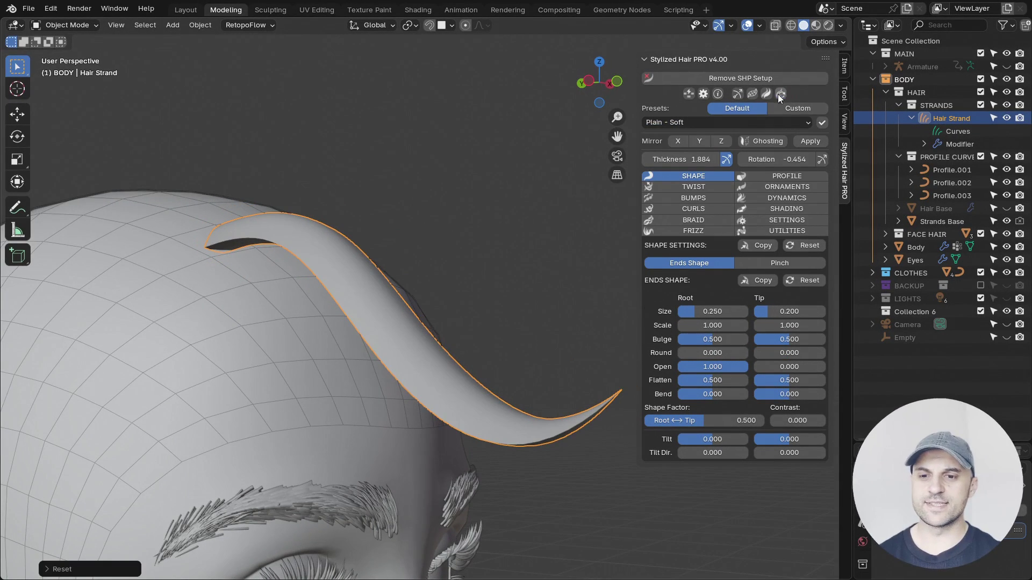
Step: Try the Ponytail default preset on the hair strand and reset the strand's settings
left_click(726, 122)
left_click(675, 235)
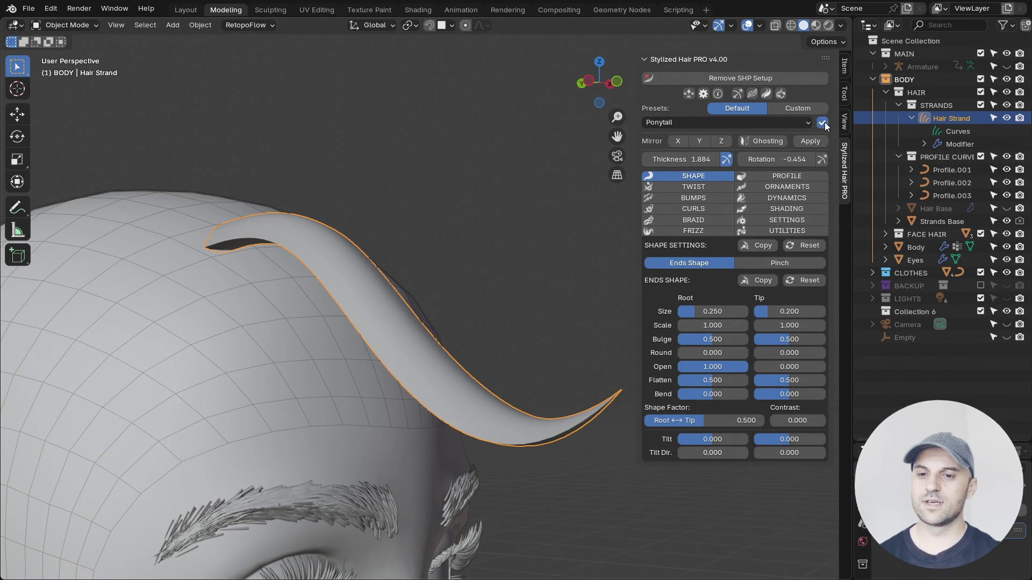
left_click(822, 123)
middle_click_drag(527, 280, 499, 287)
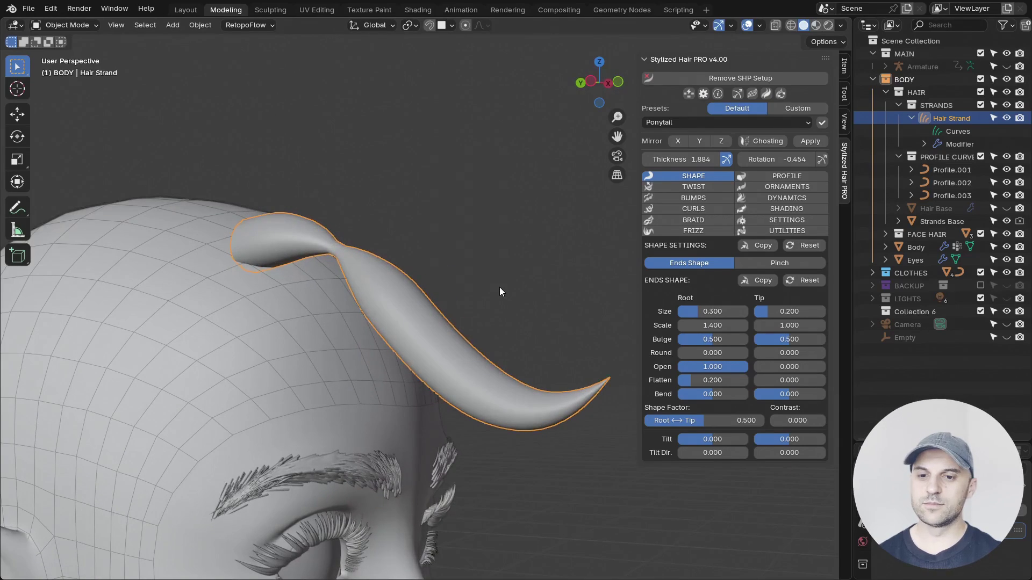
left_click(777, 94)
Step: Apply the Banks default preset to the hair strand and set its thickness to 1.444
left_click(769, 122)
left_click(675, 274)
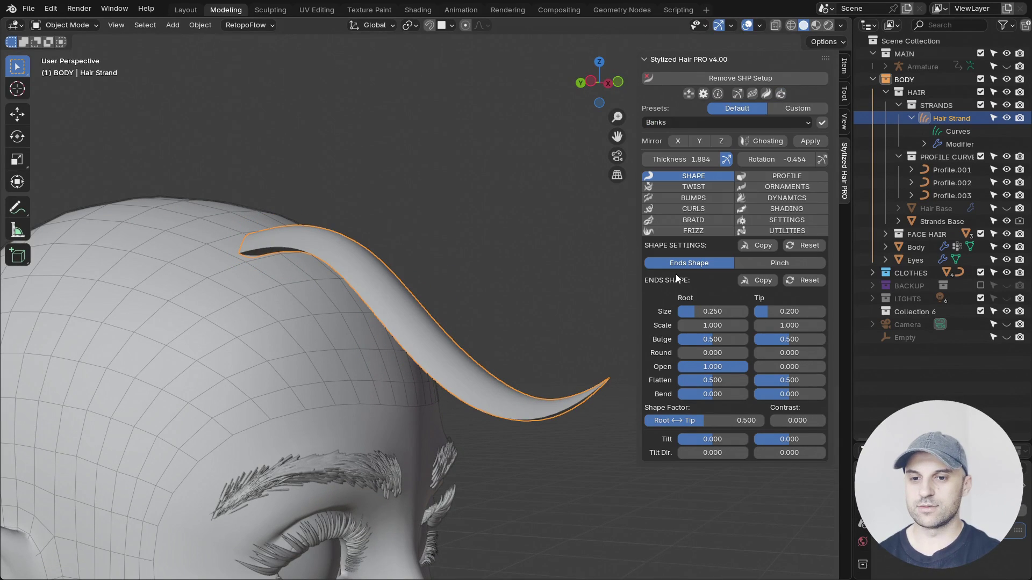
left_click(822, 123)
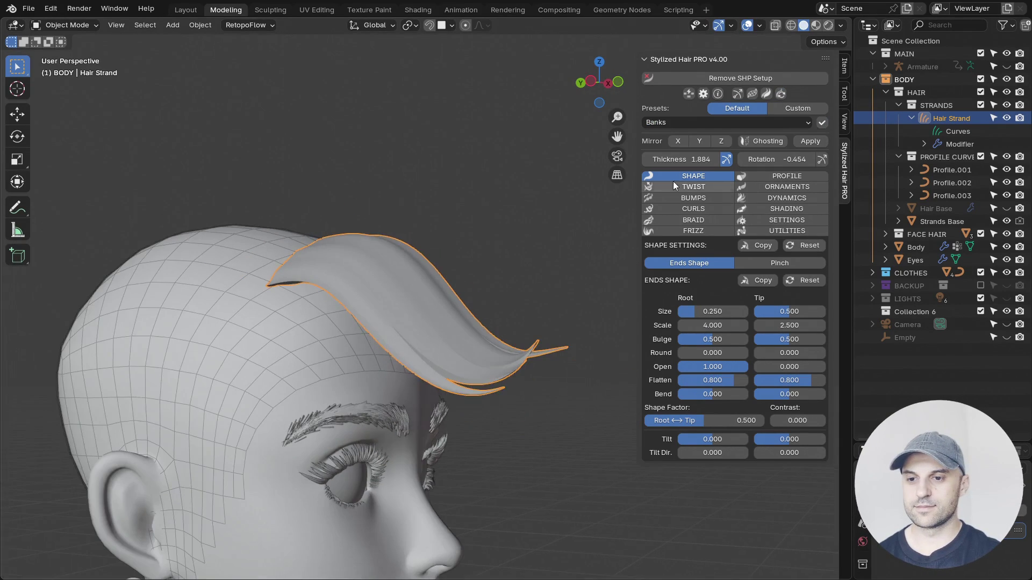
left_click(726, 159)
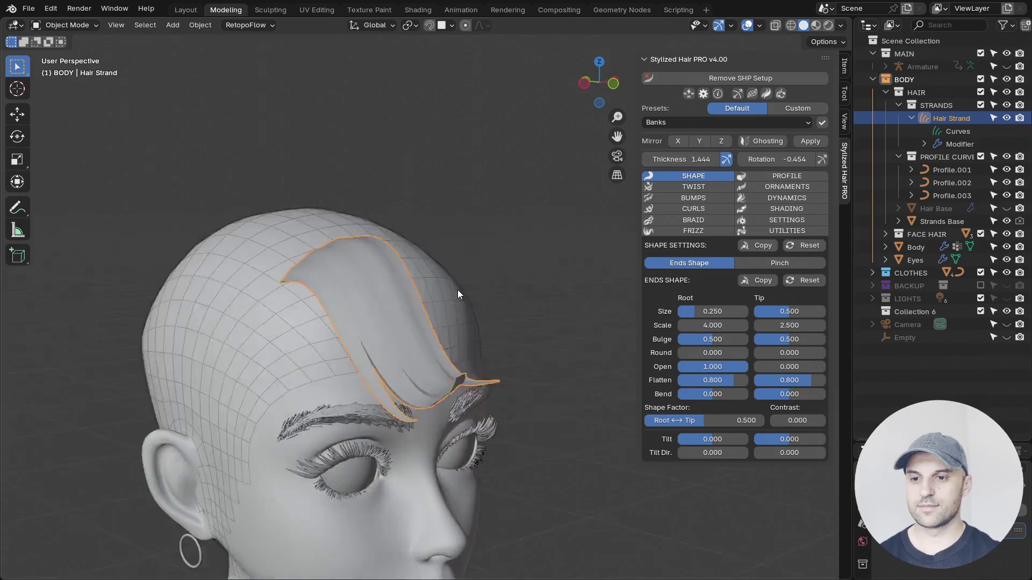
middle_click_drag(451, 293, 471, 300)
scroll(484, 291, "up", 3)
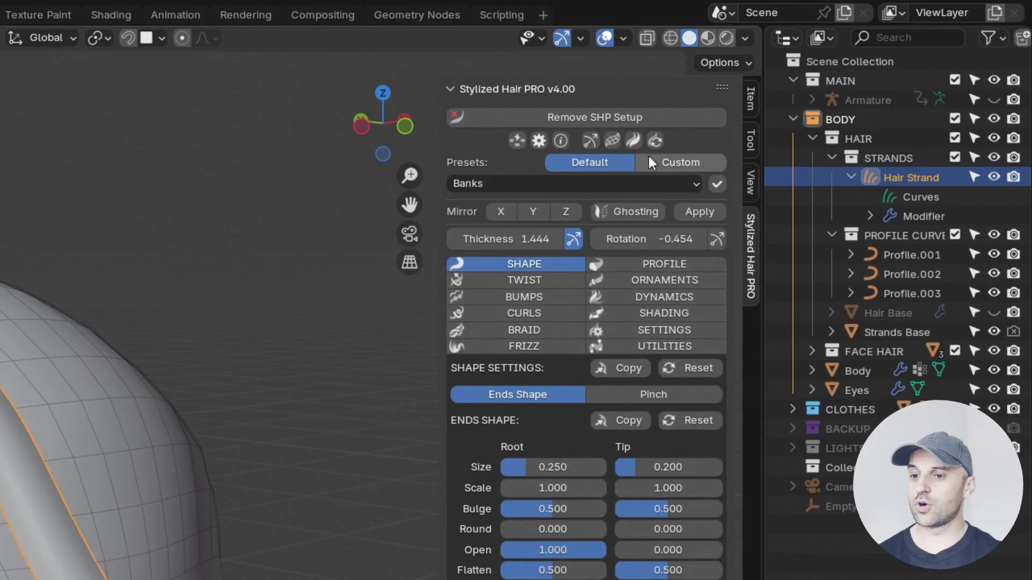
Step: Set the strand's curl frequency to 2.300 and save all sections as a custom preset named Curl
left_click(656, 160)
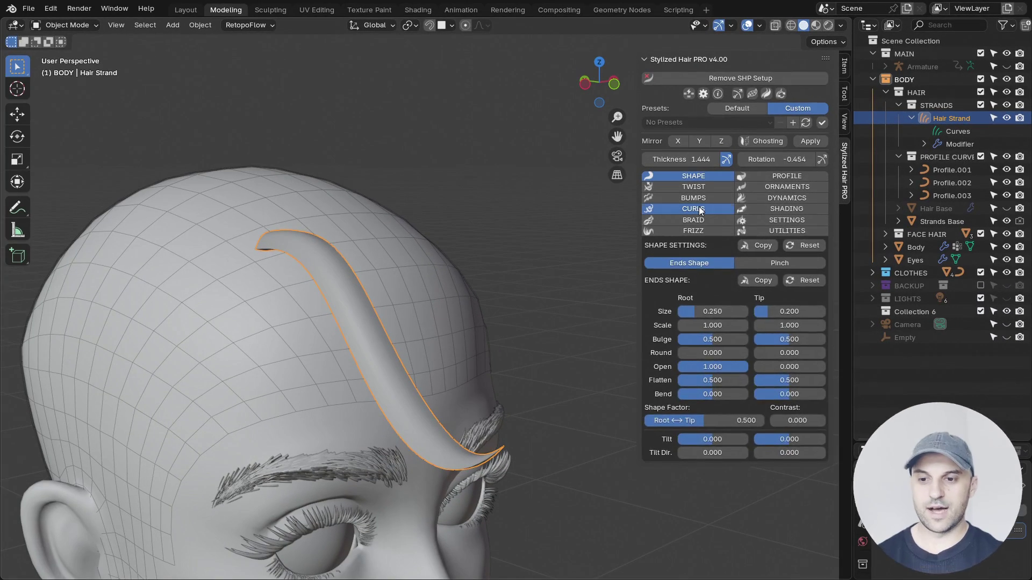
left_click(535, 317)
left_click_drag(690, 259, 745, 259)
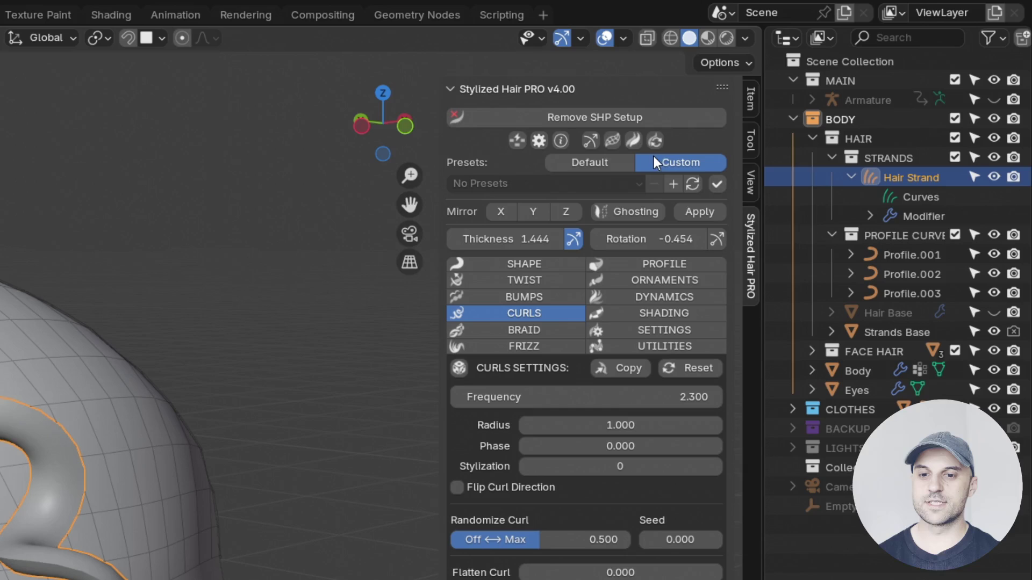
left_click(673, 184)
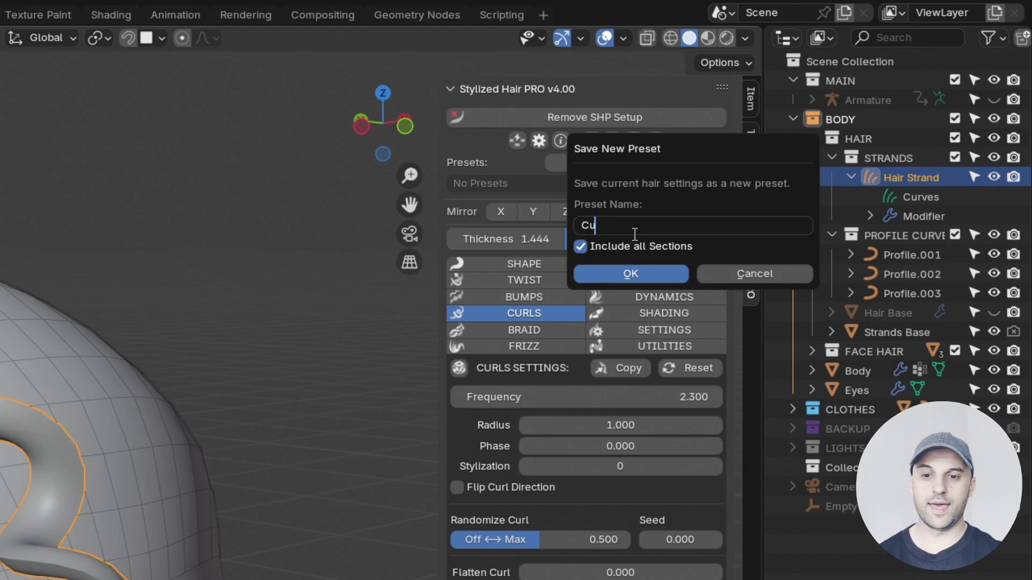
left_click(626, 269)
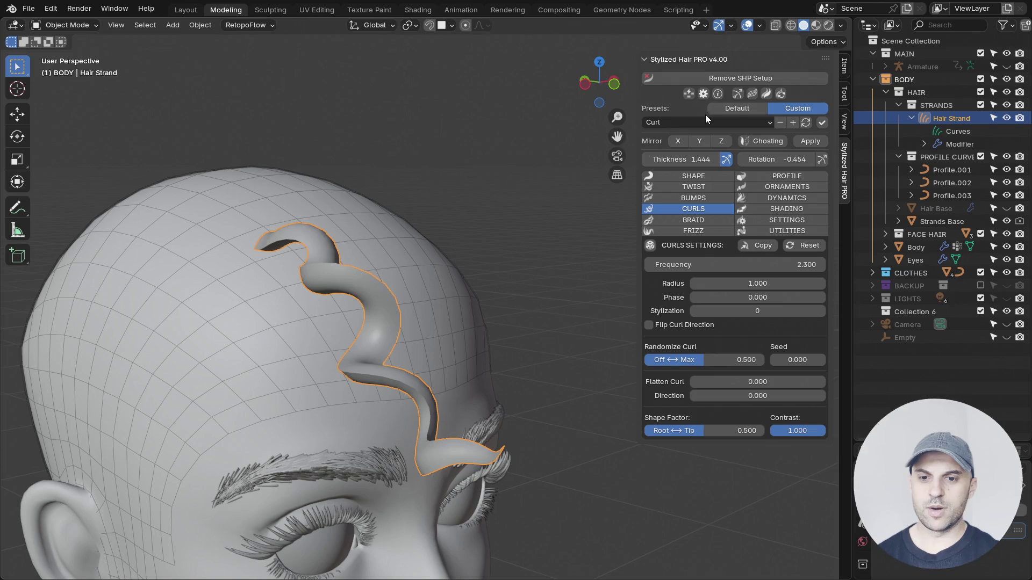
Step: Select the custom Curl preset, reset the hair strand and apply the preset to it
left_click(708, 122)
left_click(663, 126)
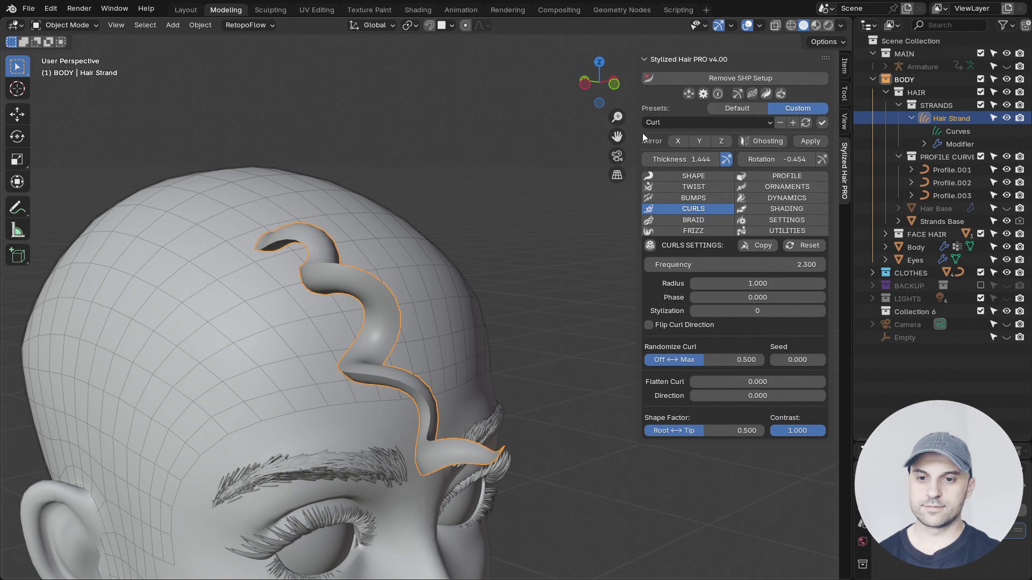
left_click(781, 95)
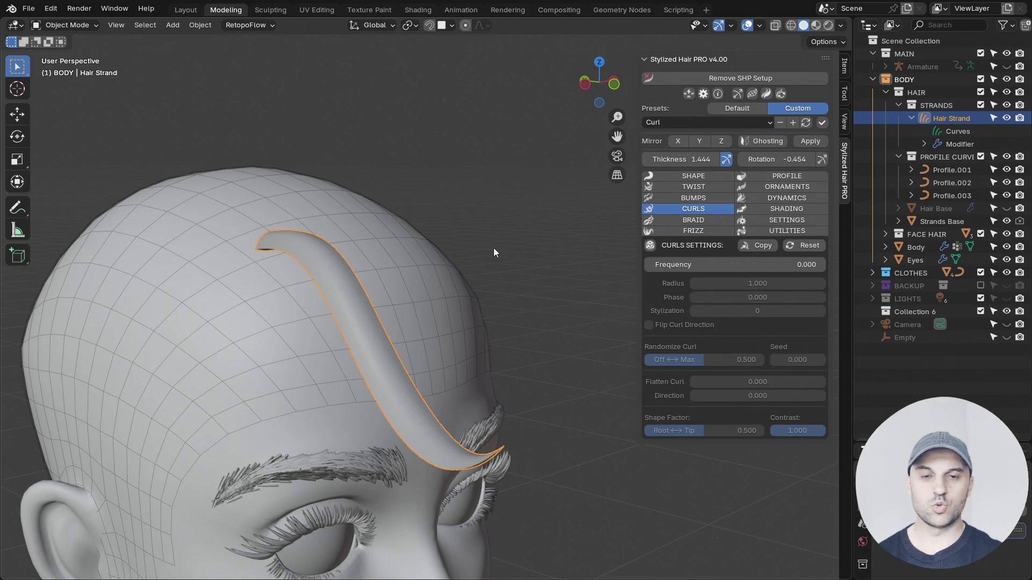
left_click(824, 123)
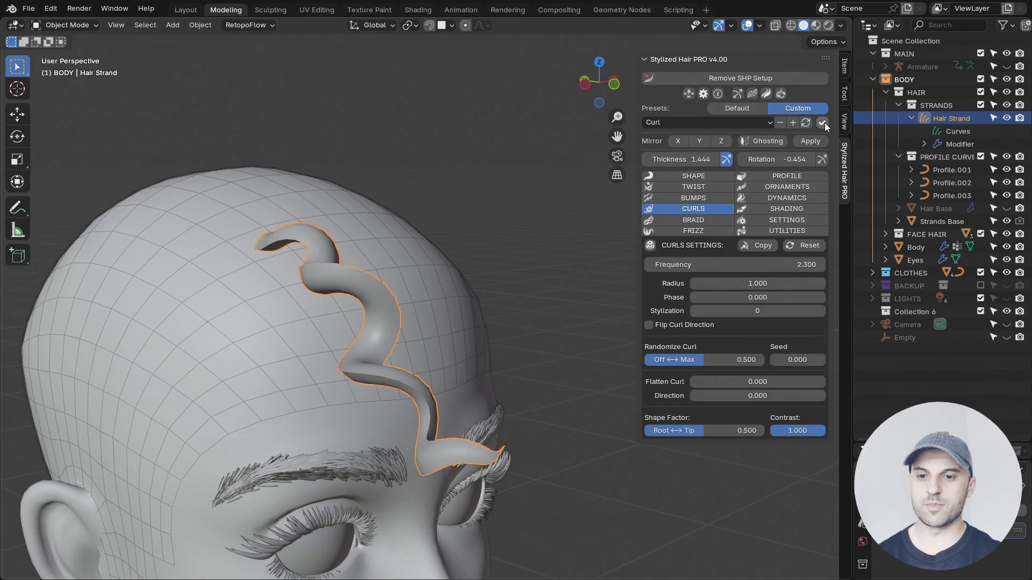
middle_click_drag(632, 272, 504, 337)
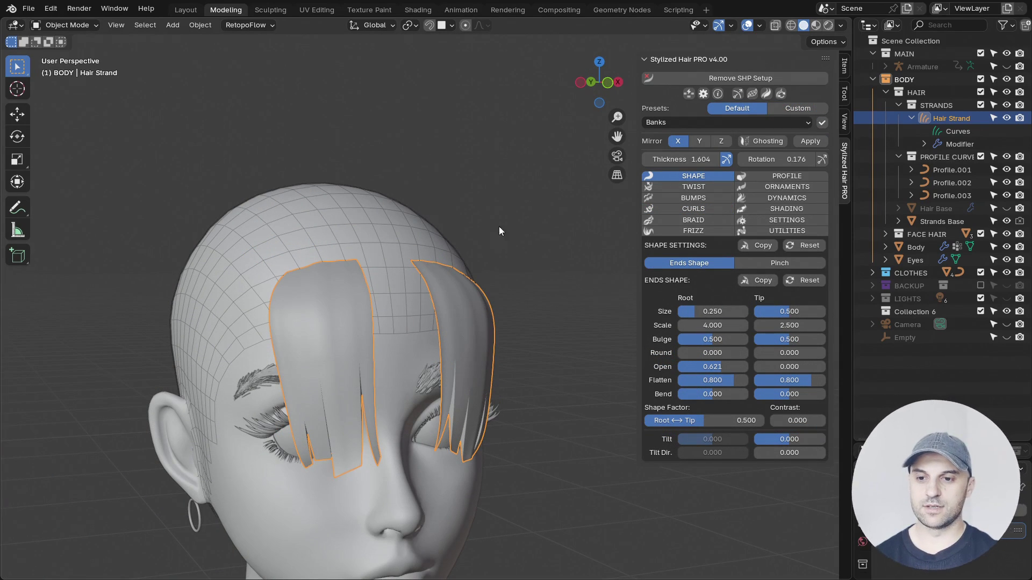
Step: Comb the X-mirrored bangs outward from the face centre in Sculpt Mode and return to Object Mode
key("ctrl+Tab")
left_click(497, 295)
key("shift+h")
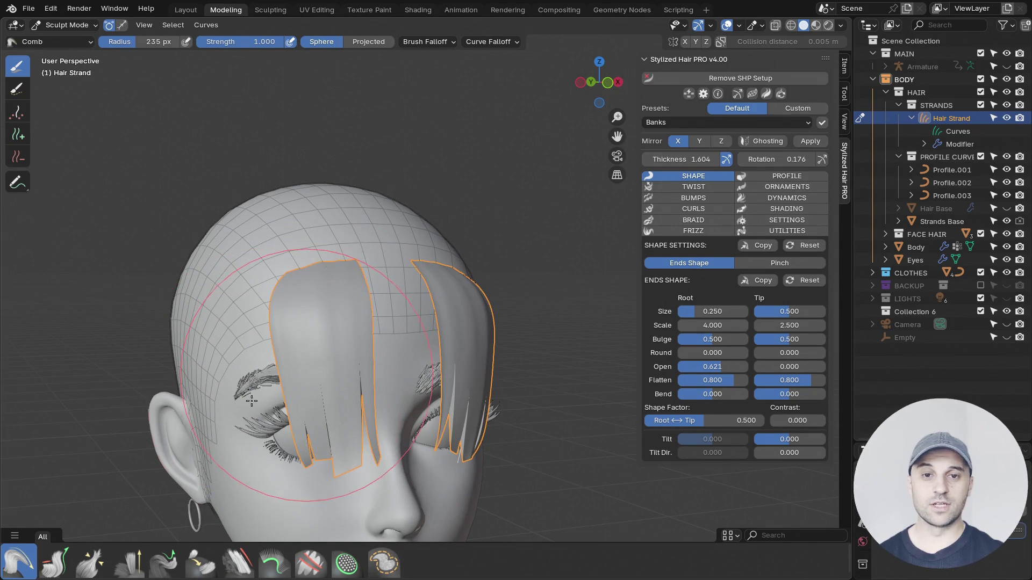
middle_click_drag(395, 412, 461, 379)
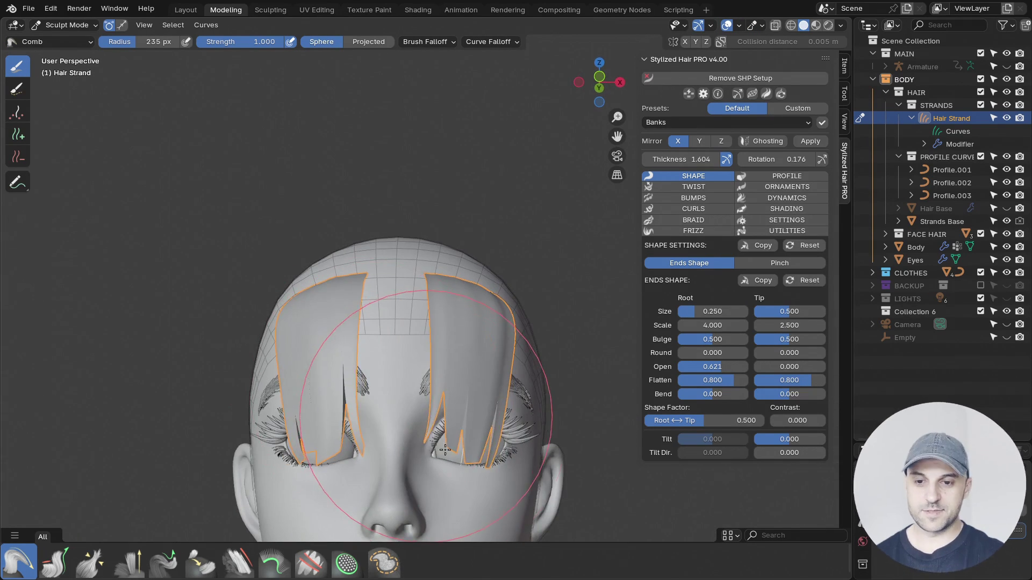
left_click_drag(487, 328, 500, 328)
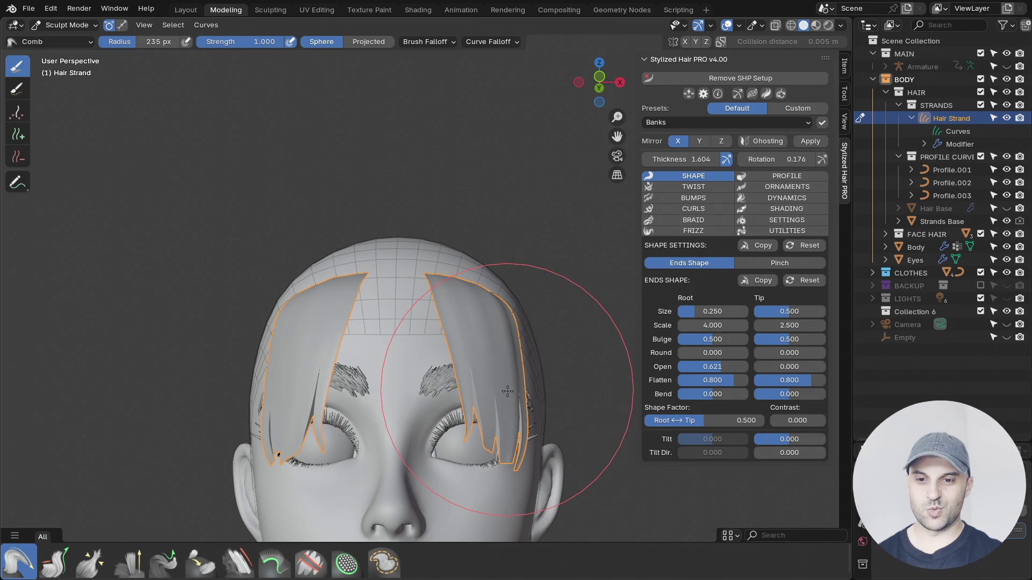
middle_click_drag(507, 391, 545, 402)
key("ctrl+Tab")
left_click(472, 399)
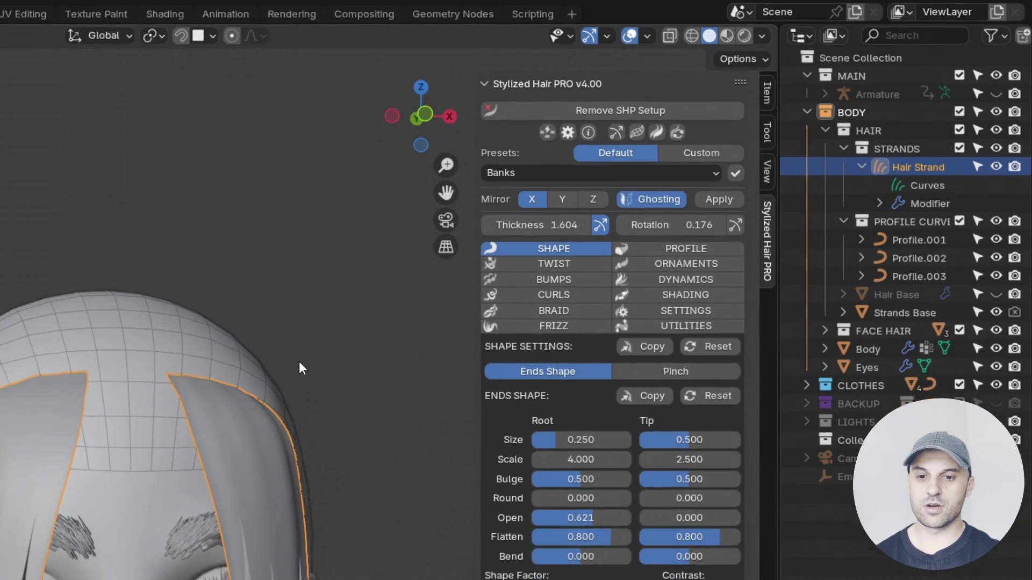
Step: With mirror Ghosting enabled, comb the bangs strand outward and reshape it from several angles in Sculpt Mode
key("shift+h")
left_click(513, 314)
mouse_move(512, 343)
middle_mouse_down()
mouse_move(535, 379)
mouse_move(468, 371)
middle_mouse_up()
mouse_move(478, 403)
left_mouse_down()
mouse_move(515, 383)
mouse_move(536, 354)
left_mouse_up()
middle_click_drag(436, 305, 474, 321)
mouse_move(475, 321)
left_mouse_down()
mouse_move(588, 396)
mouse_move(628, 355)
left_mouse_up()
middle_click_drag(543, 338, 504, 311)
scroll(349, 340, "up", 2)
middle_click_drag(350, 341, 329, 324)
scroll(375, 363, "down", 2)
middle_click_drag(374, 363, 452, 184)
mouse_move(451, 184)
left_mouse_down()
mouse_move(461, 369)
mouse_move(523, 466)
left_mouse_up()
Step: Switch between Object Mode and Sculpt Mode to compare how the ghosted mirror of the bangs is displayed
key("ctrl+Tab")
left_click(437, 405)
middle_click_drag(438, 405, 462, 424)
key("ctrl+Tab")
left_click(499, 438)
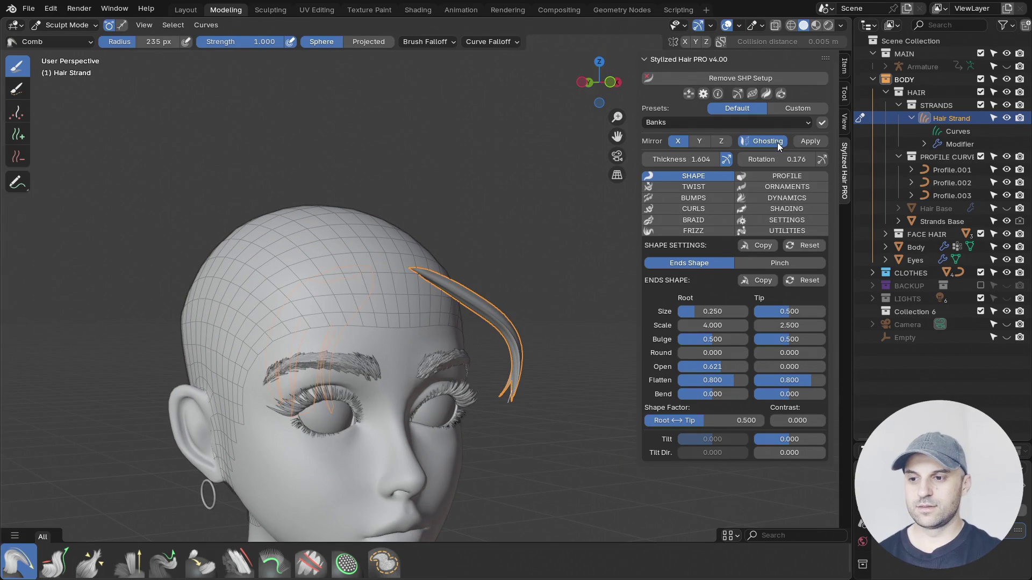
key("ctrl+Tab")
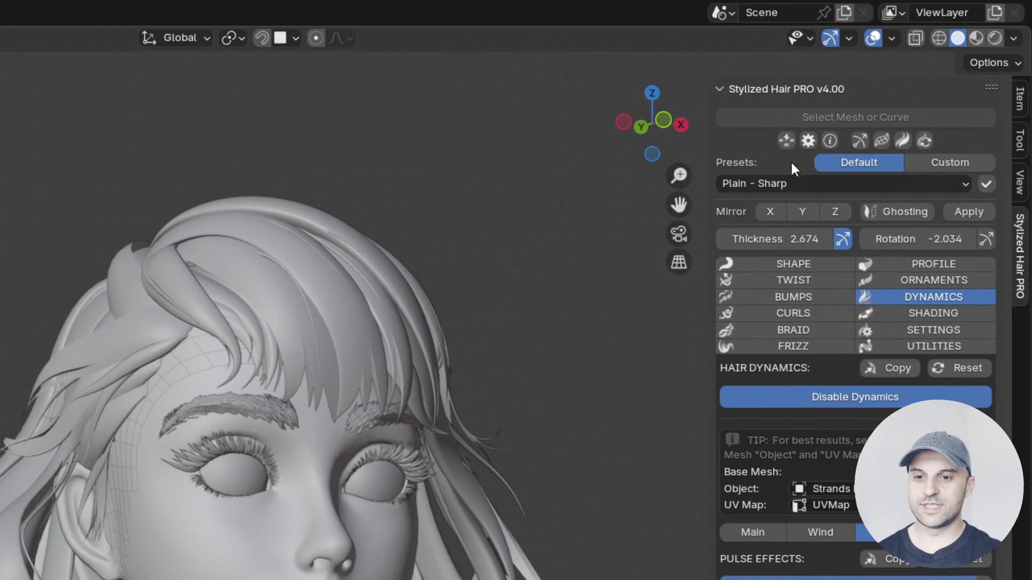
Step: Switch to the Stylized Hair PRO Discord server and view its rules and announcements channels
left_click(897, 93)
left_click_drag(751, 125, 547, 135)
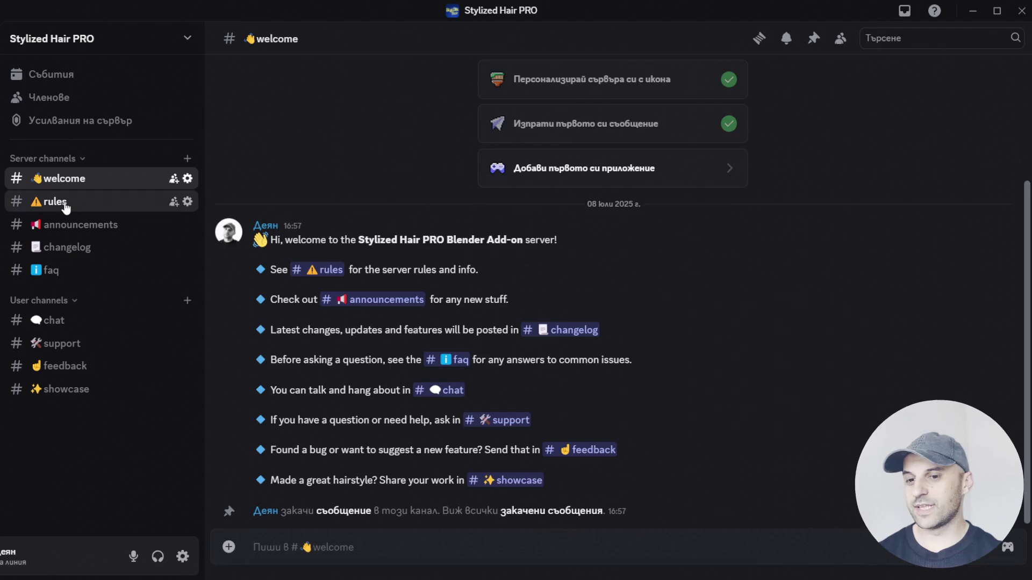
left_click(65, 206)
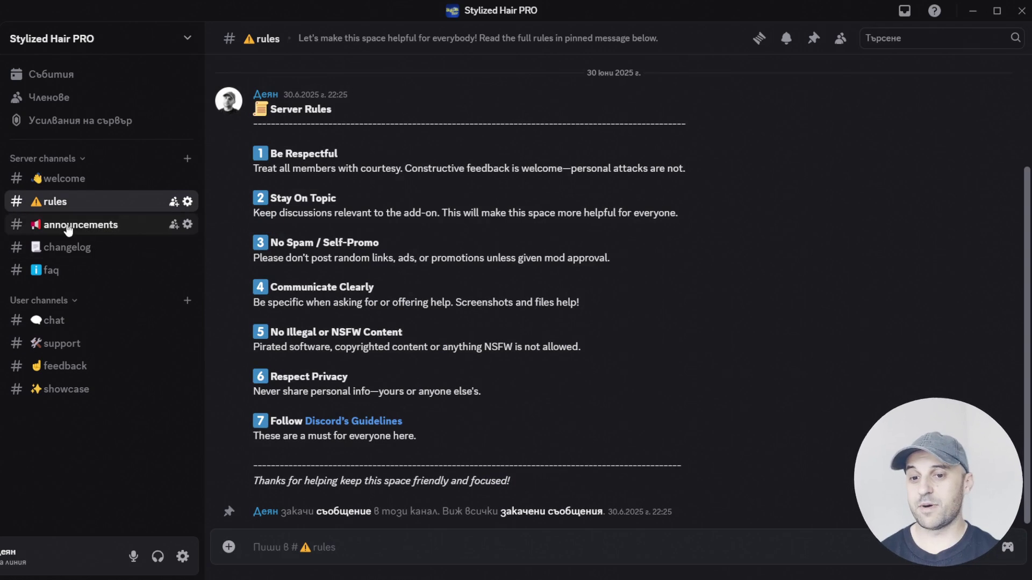
left_click(66, 224)
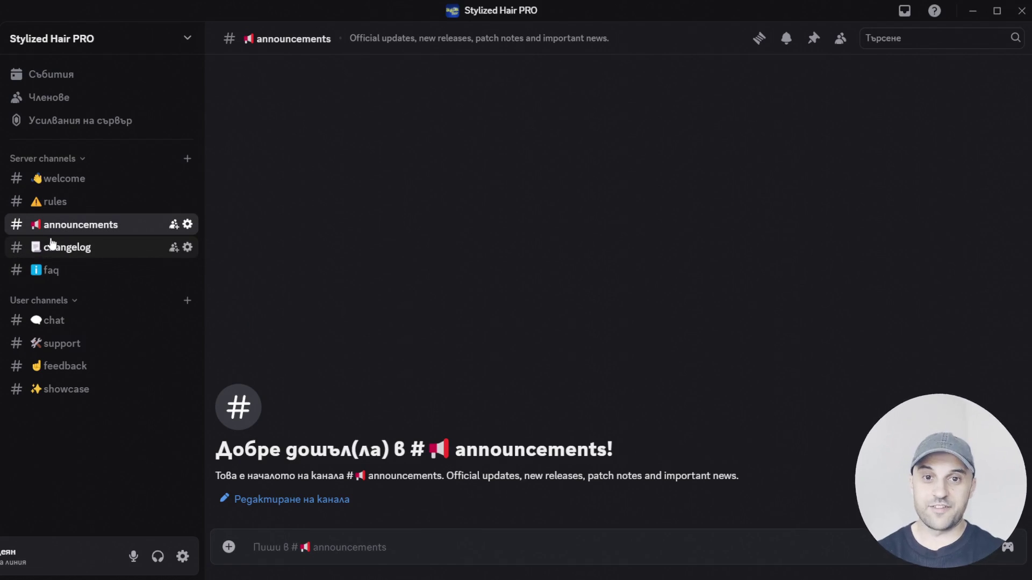
Step: Open the changelog channel and read through the update entries from Mirror Ghosting down to Frizz Strand
left_click(75, 249)
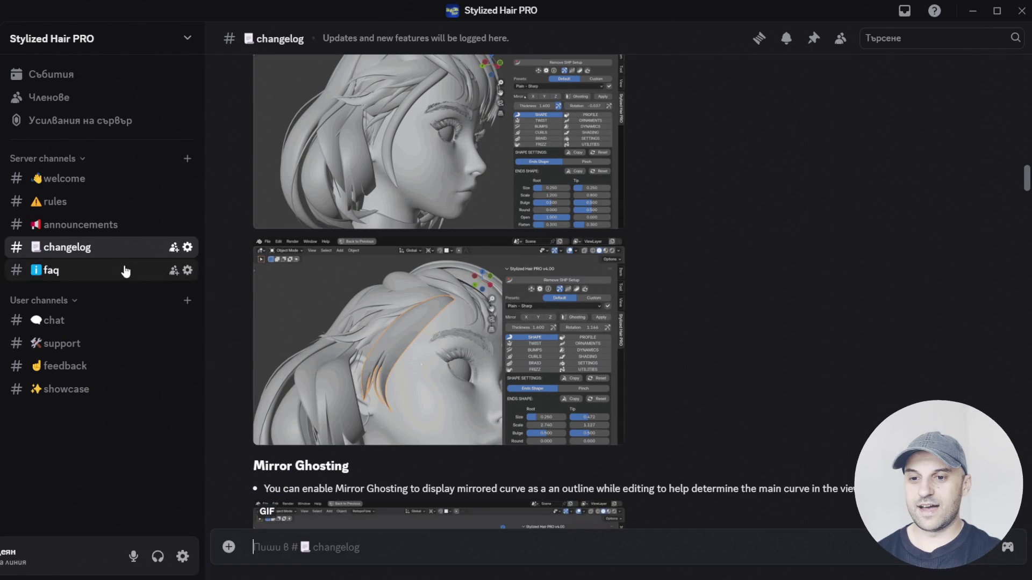
scroll(669, 348, "down", 4)
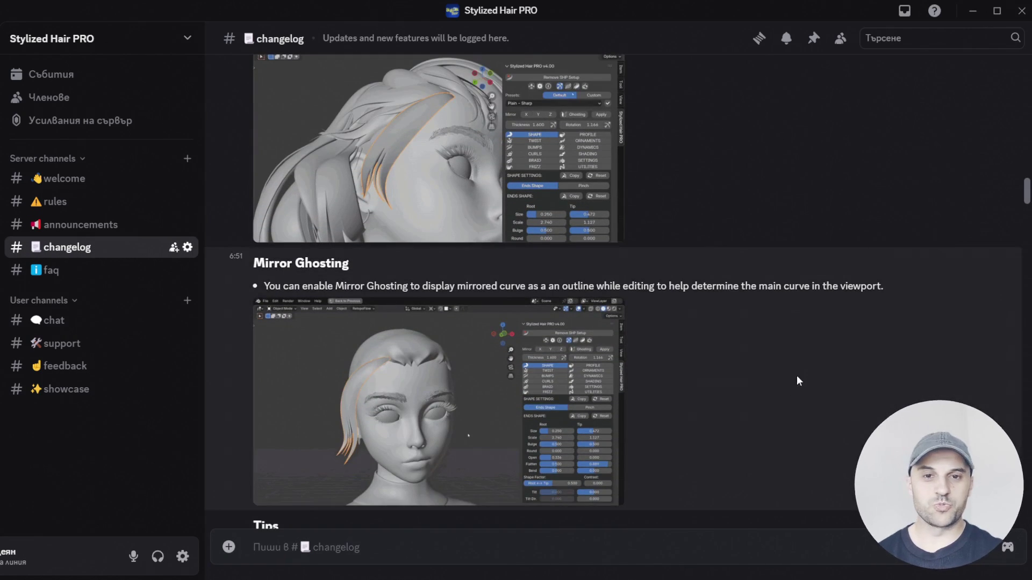
scroll(806, 360, "down", 3)
scroll(792, 299, "down", 12)
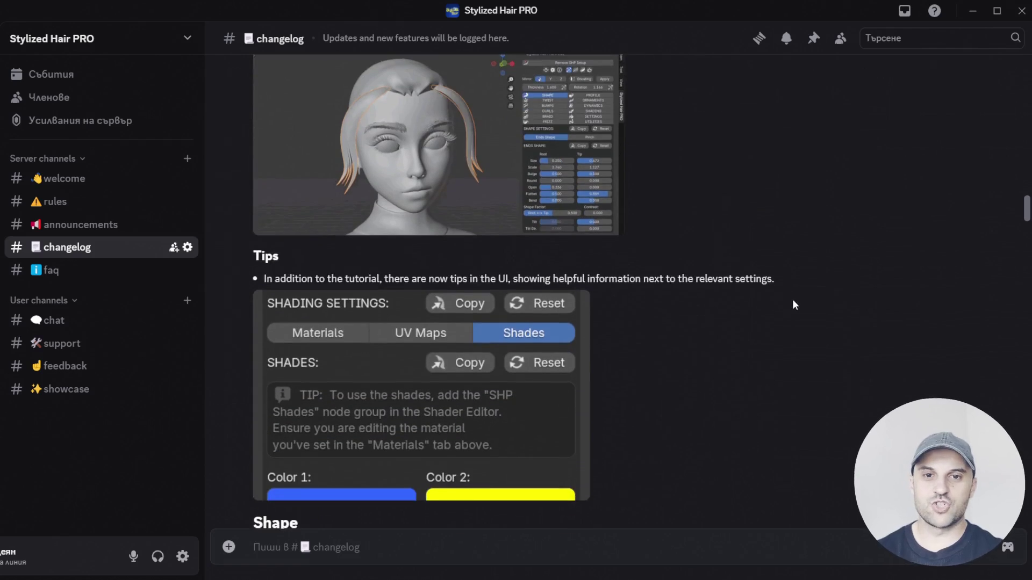
scroll(828, 297, "down", 15)
scroll(828, 301, "down", 10)
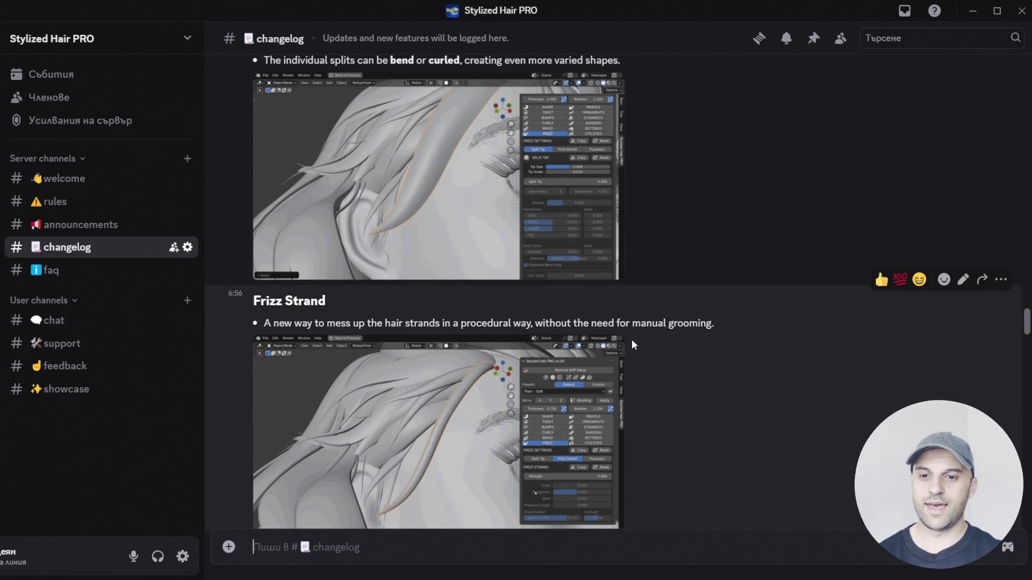
Step: View the chat, support, feedback and showcase channels of the server
left_click(59, 322)
left_click(69, 347)
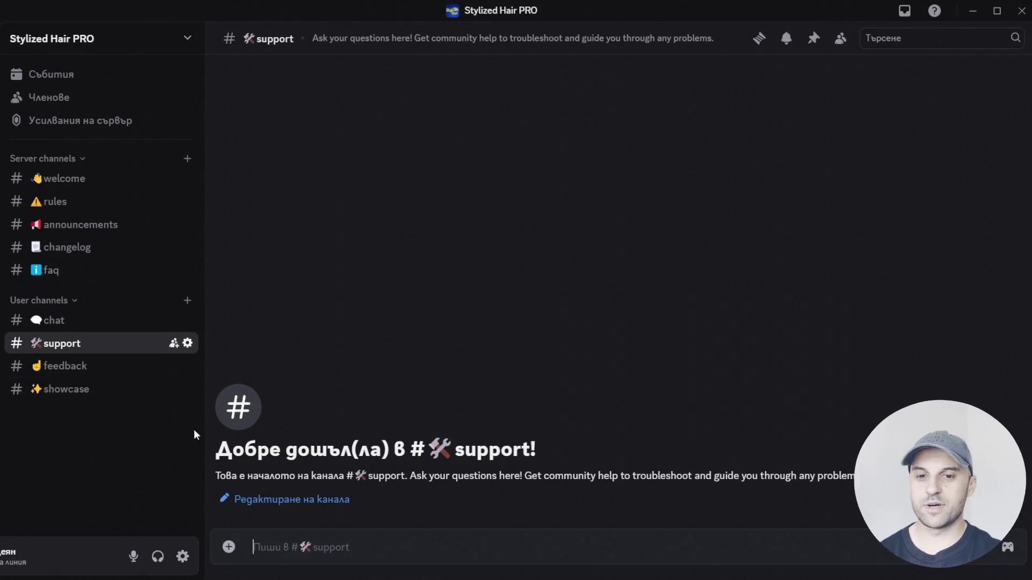
left_click(63, 371)
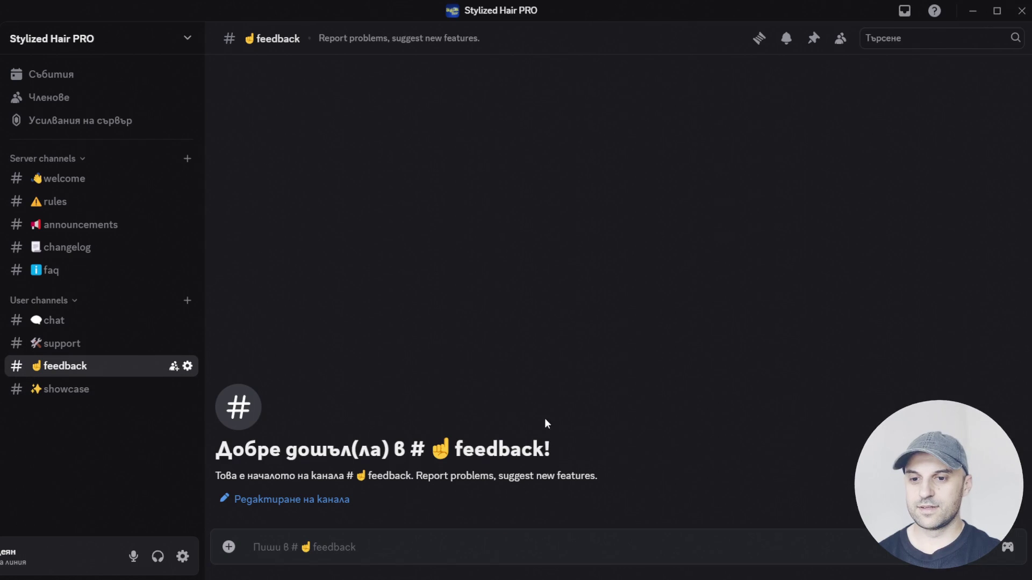
left_click(75, 390)
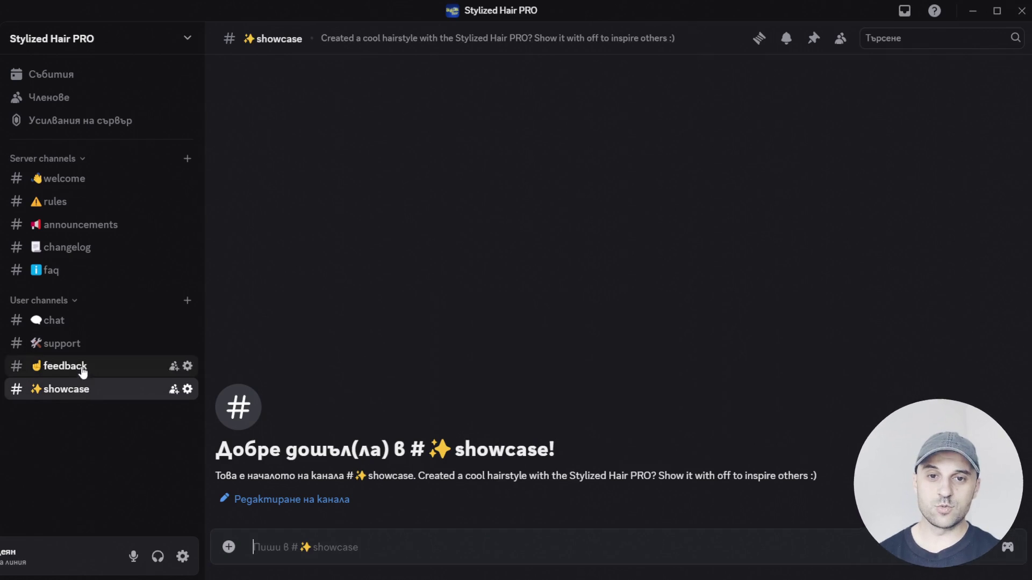
Step: Return to the changelog channel and read the Frizz Strand and Flyaways entries
left_click(82, 236)
left_click(76, 249)
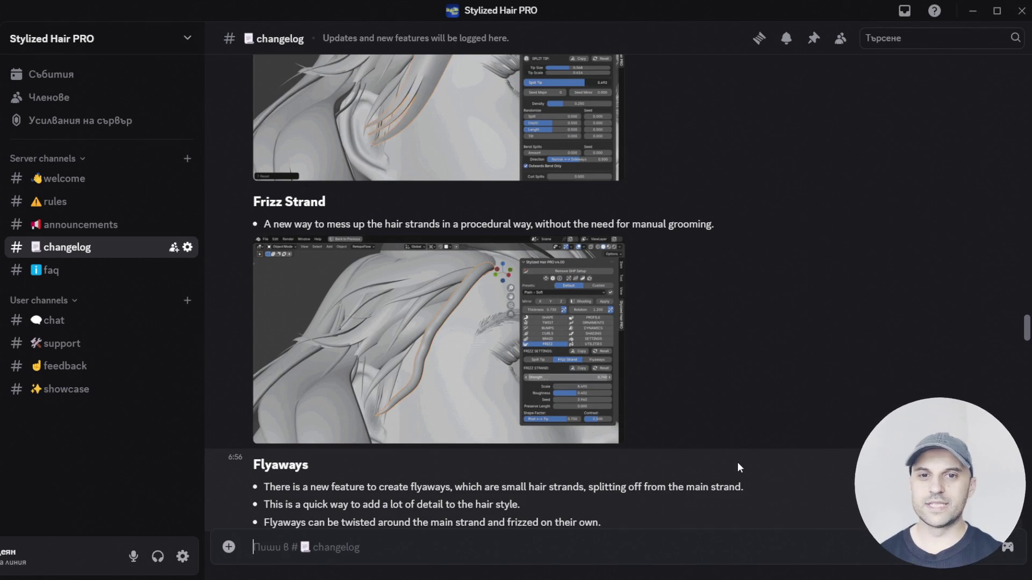
scroll(738, 462, "down", 2)
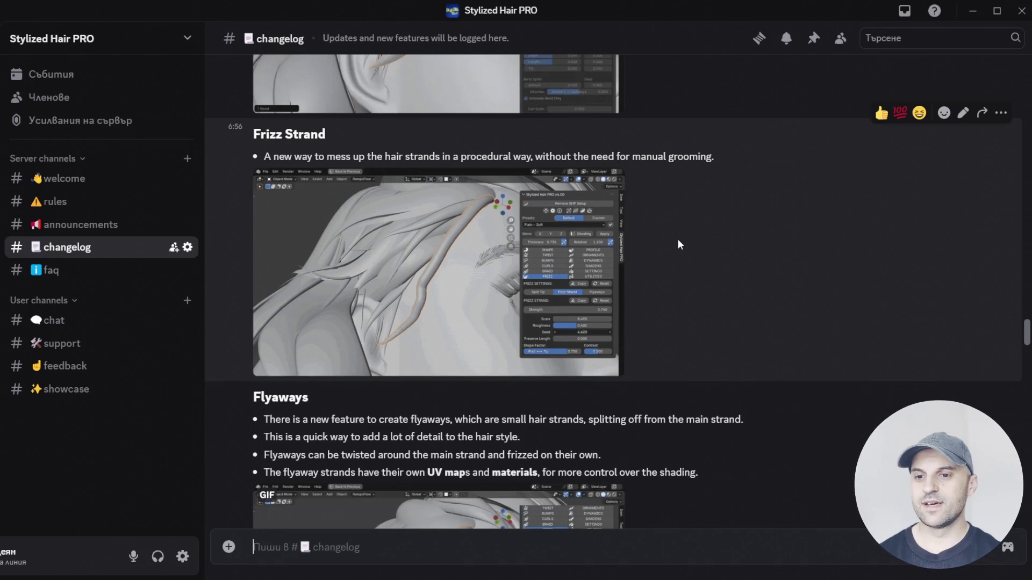